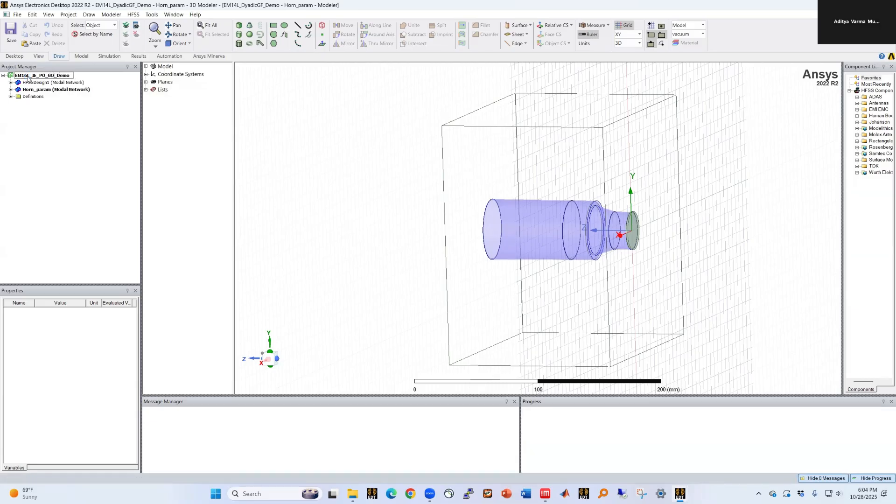
Delete the HFSSDesign1 design from the project
click(39, 83)
right_click(39, 83)
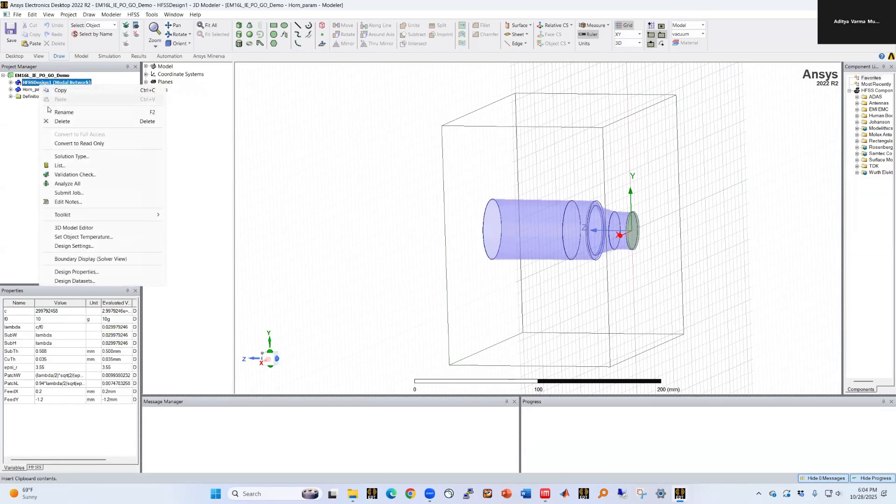
click(51, 120)
click(465, 266)
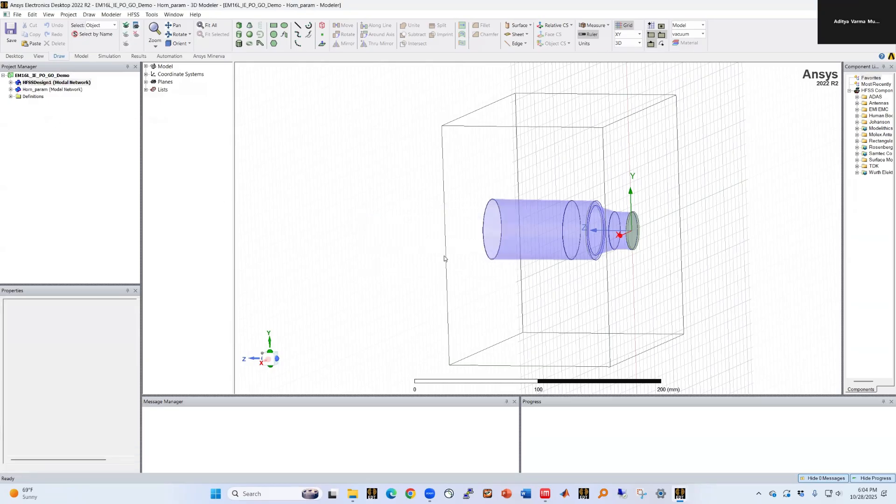
Change the Horn_param design's solution type to HFSS with Hybrid and Arrays
click(53, 83)
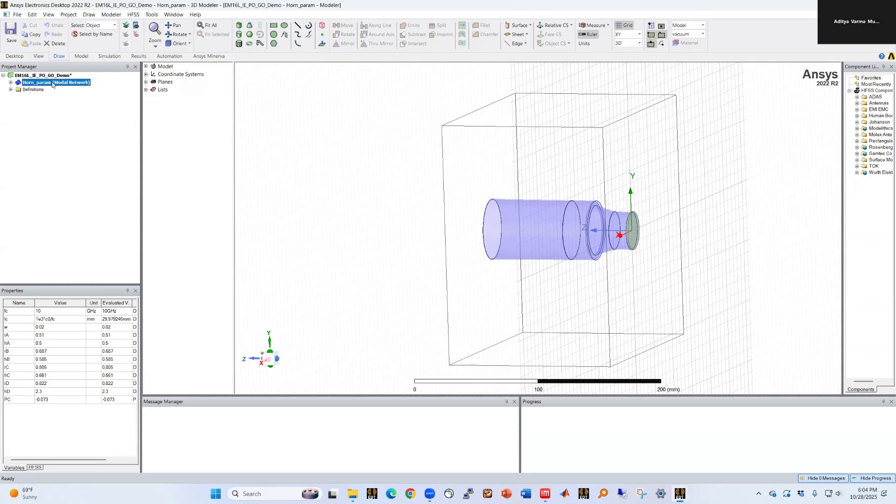
click(134, 16)
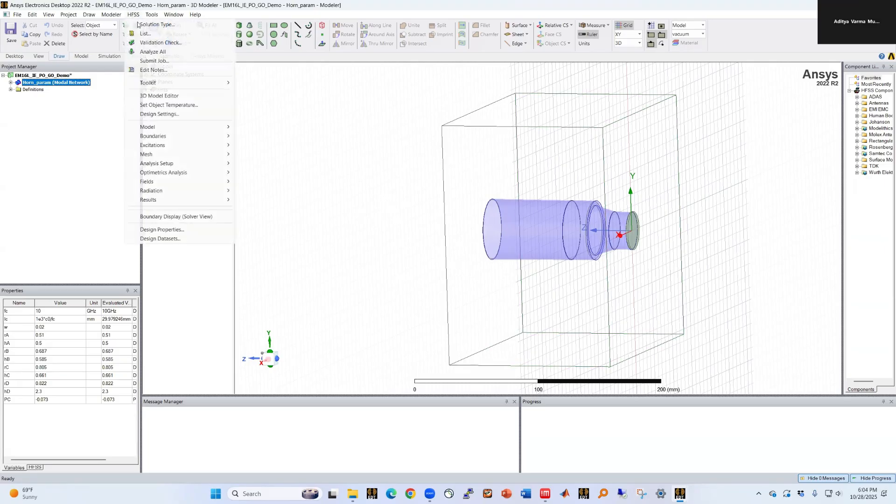
click(140, 24)
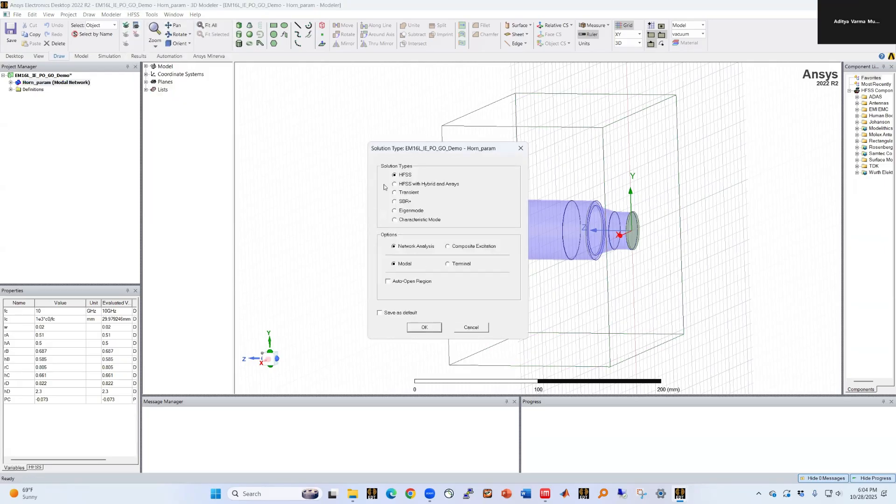
click(399, 184)
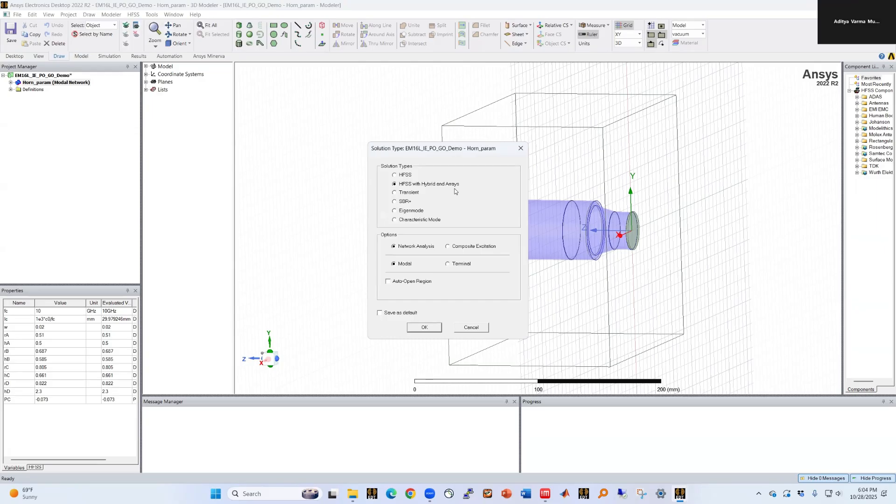
click(424, 328)
Delete the vacuum box Box1 around the horn and clear the project's messages
click(495, 322)
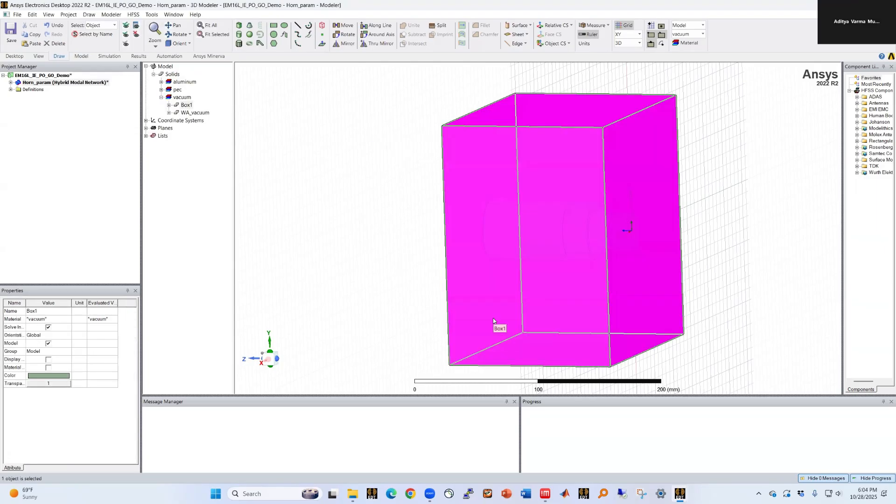
key(Delete)
right_click(269, 414)
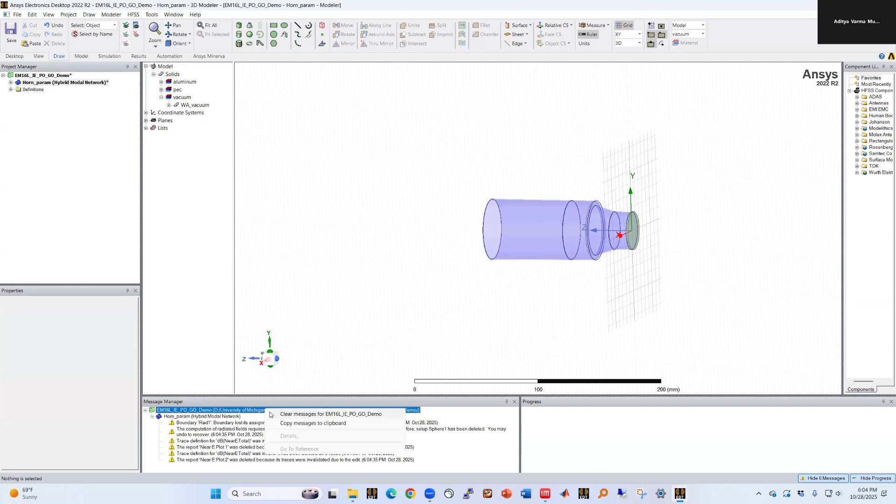
click(327, 414)
Create an open region around the horn with an operating frequency of 10 GHz and an FE-BI boundary
right_click(443, 136)
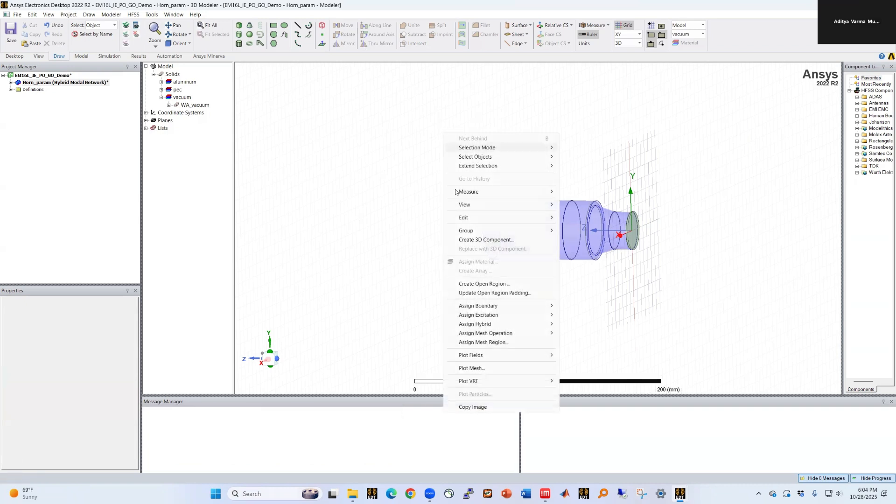
click(460, 339)
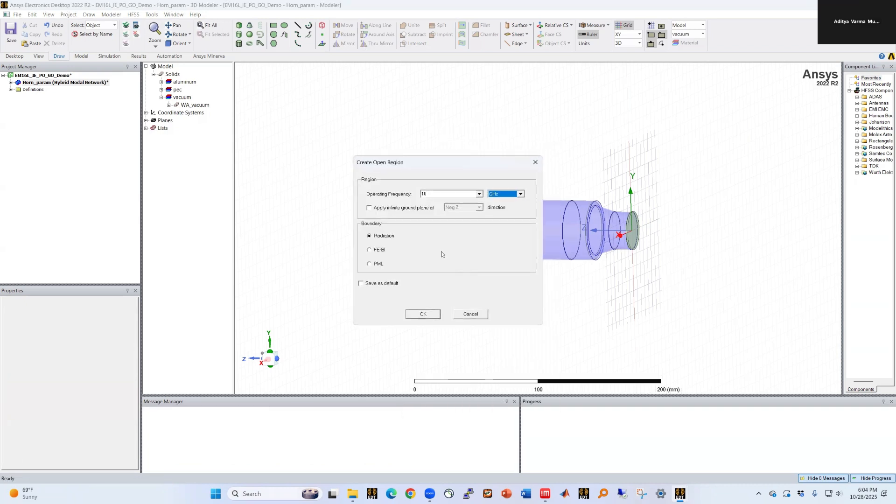
click(373, 252)
click(422, 315)
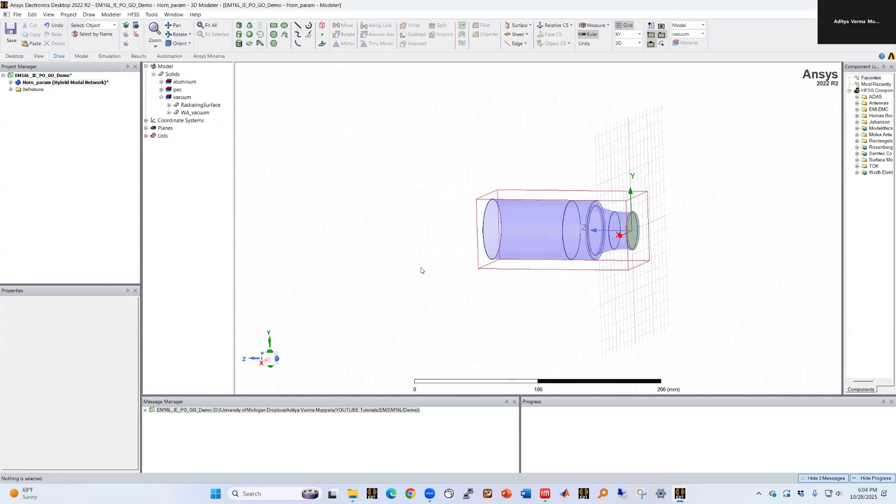
middle_drag(544, 286, 531, 294)
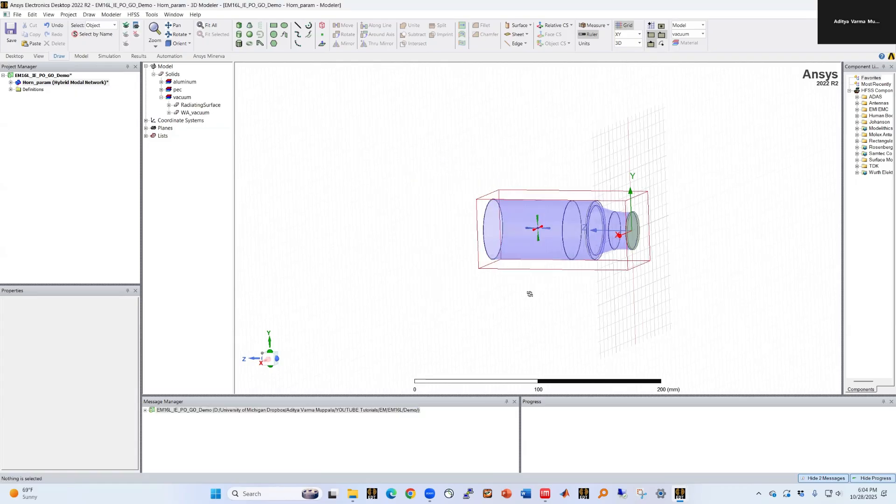
click(540, 268)
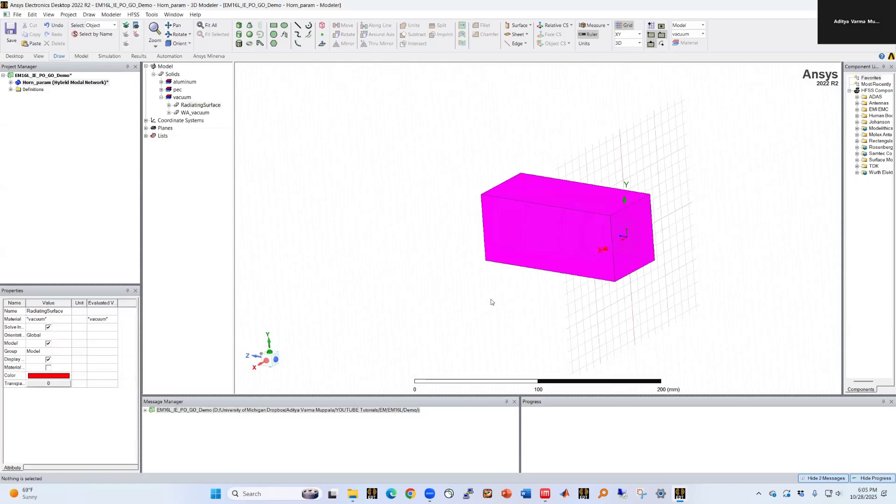
click(544, 288)
key(ctrl+d)
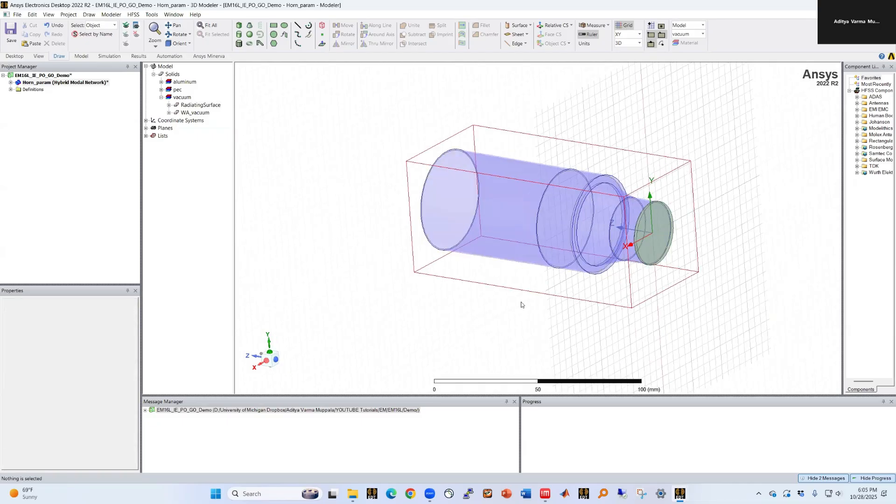
Clear the project's messages and save the project with the Horn_param design expanded
right_click(312, 410)
click(321, 414)
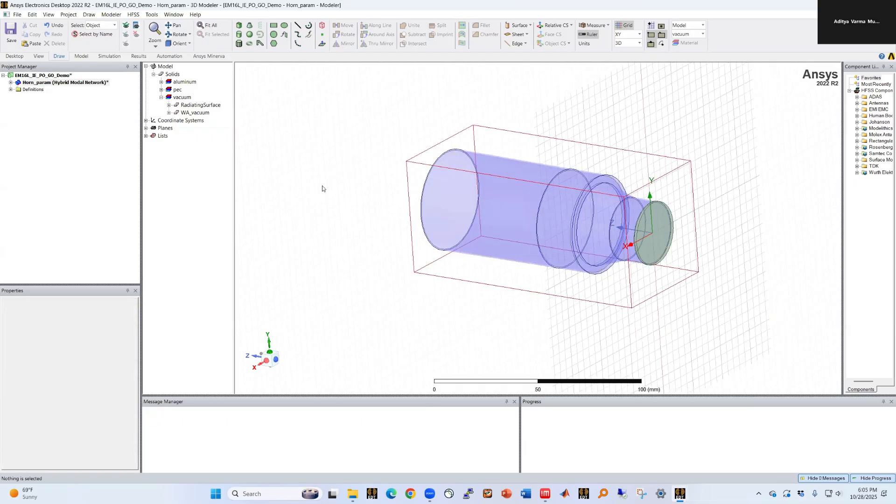
click(11, 82)
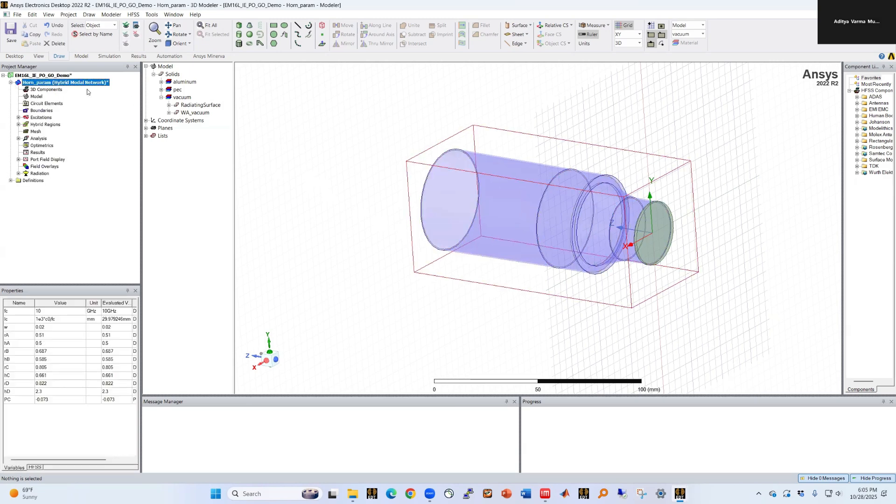
key(ctrl+s)
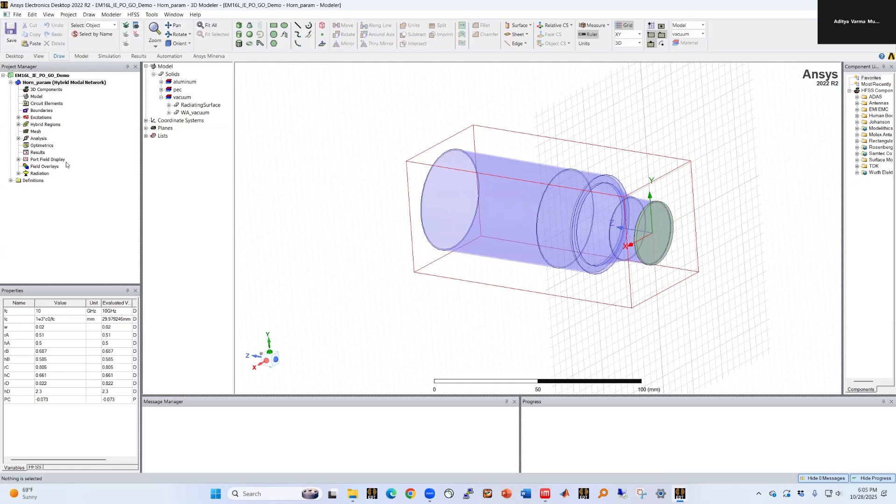
In the Global coordinate system, move all objects along Z so the horn's aperture lies in the origin plane
click(146, 121)
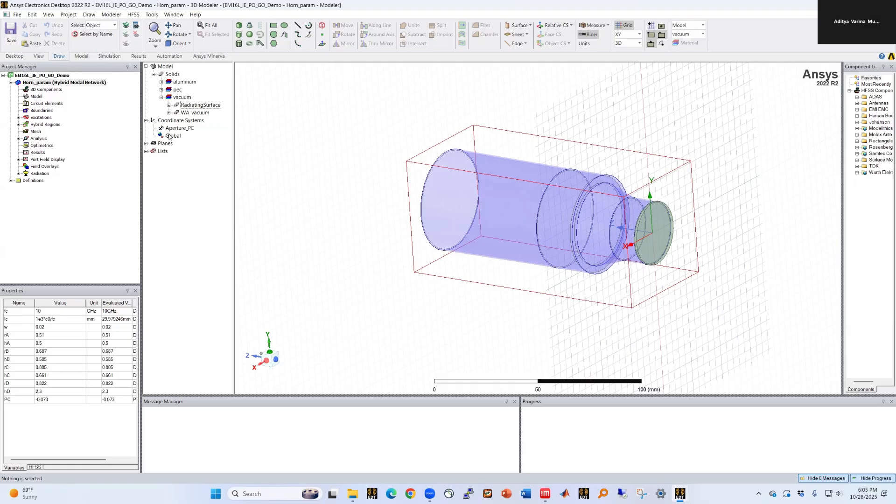
click(172, 136)
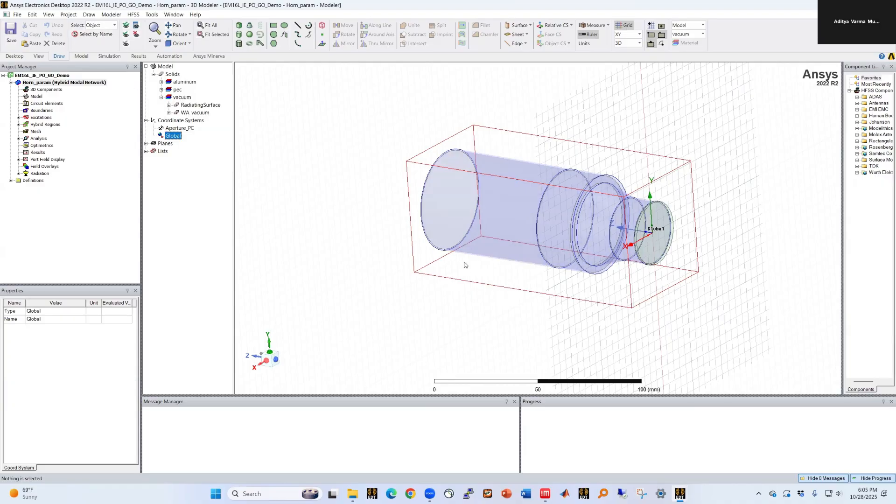
key(ctrl+a)
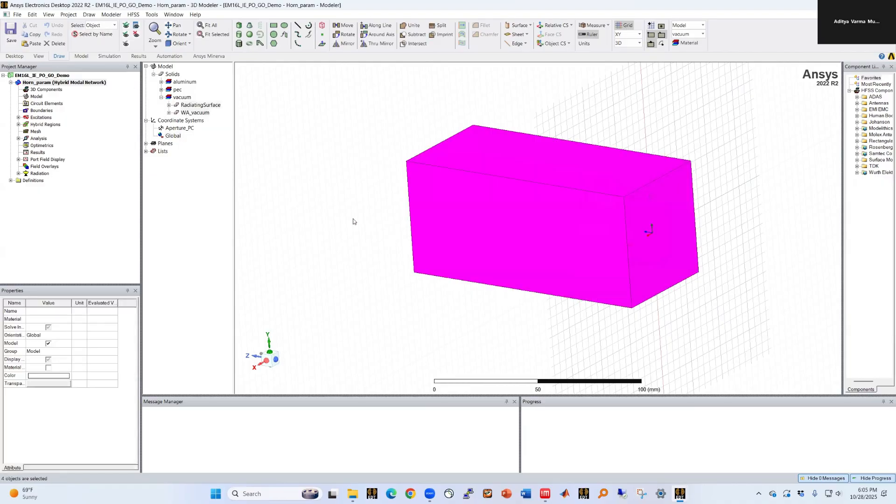
right_click(341, 154)
mouse_move(379, 238)
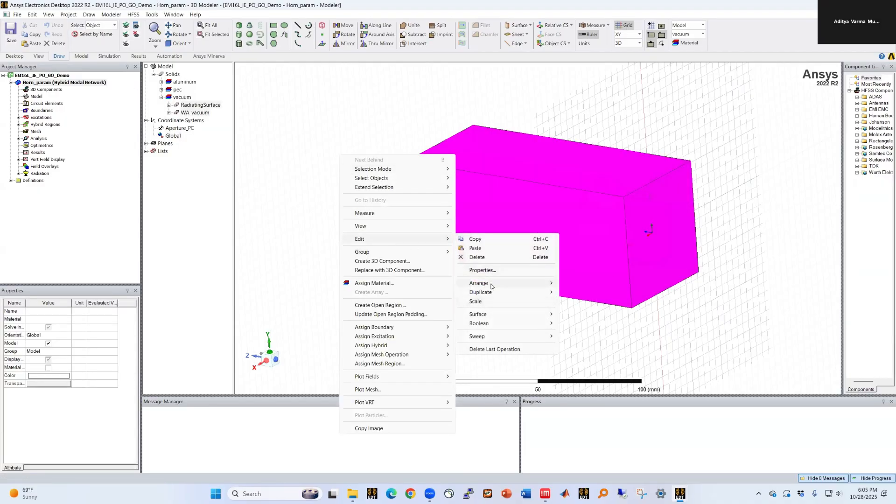
mouse_move(492, 285)
click(579, 283)
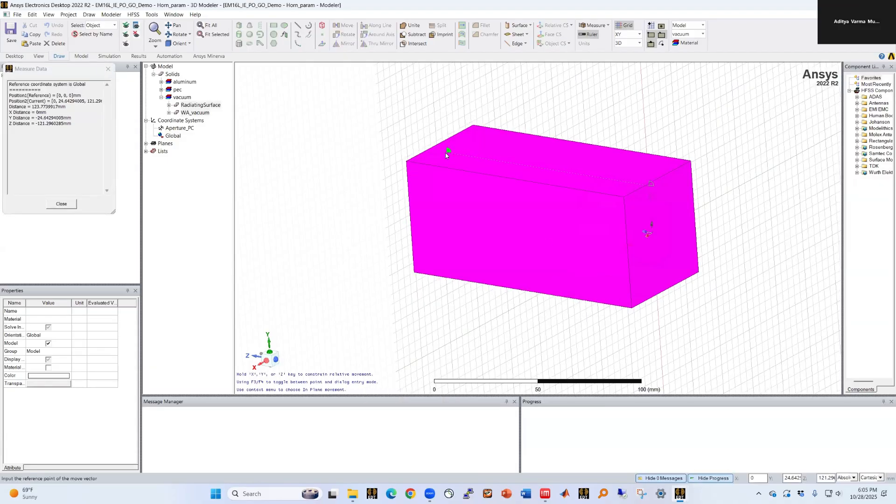
click(448, 150)
key(z)
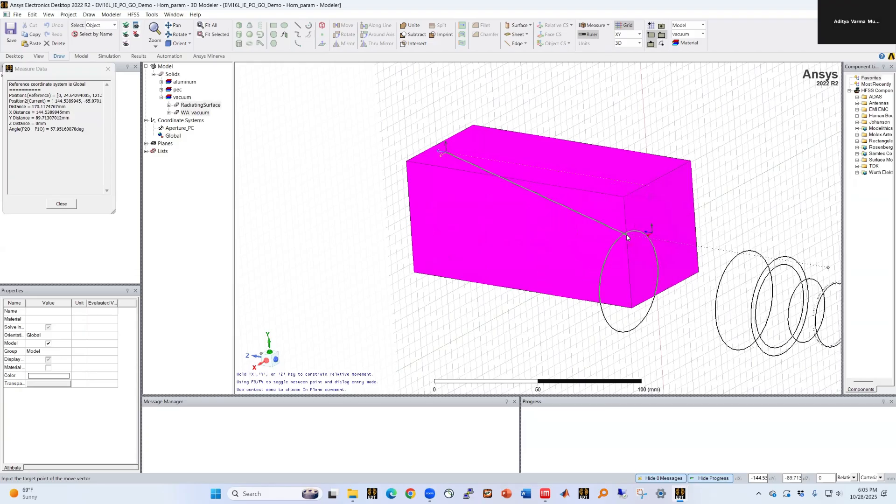
click(648, 201)
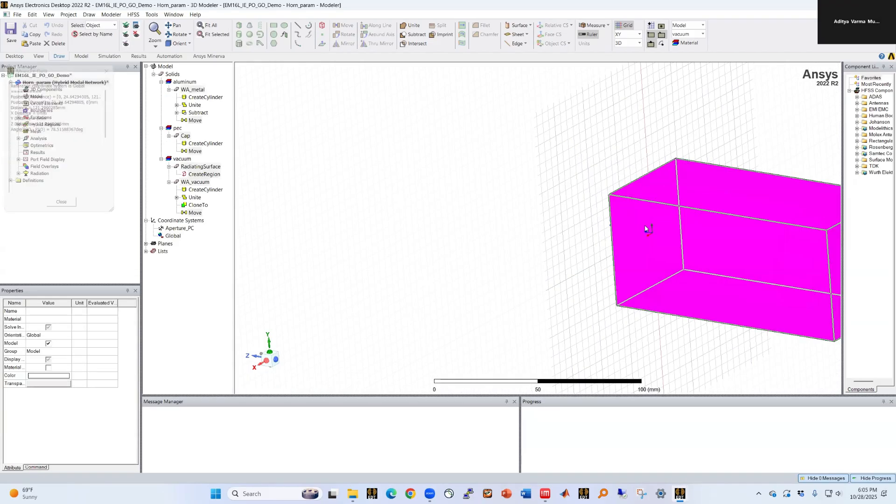
click(452, 227)
Measure the position of the aperture rim's upper point relative to the global origin
scroll(452, 228, down, 1)
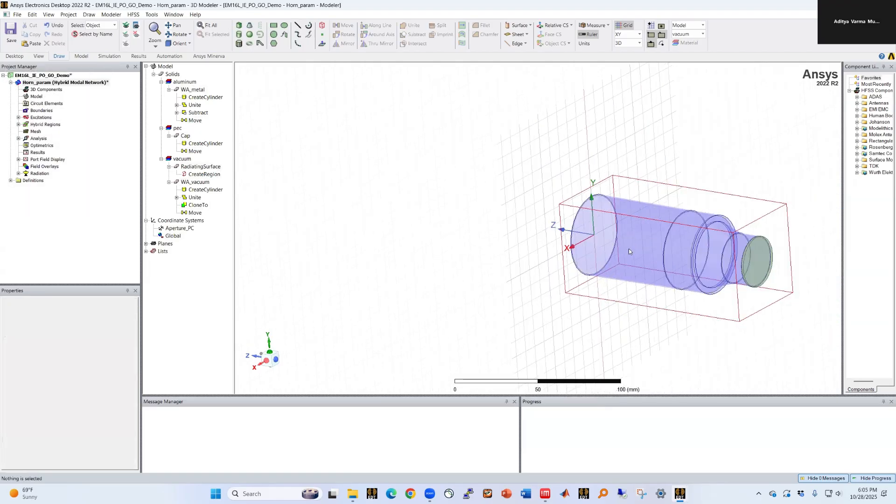
middle_drag(629, 249, 657, 229)
scroll(653, 232, up, 3)
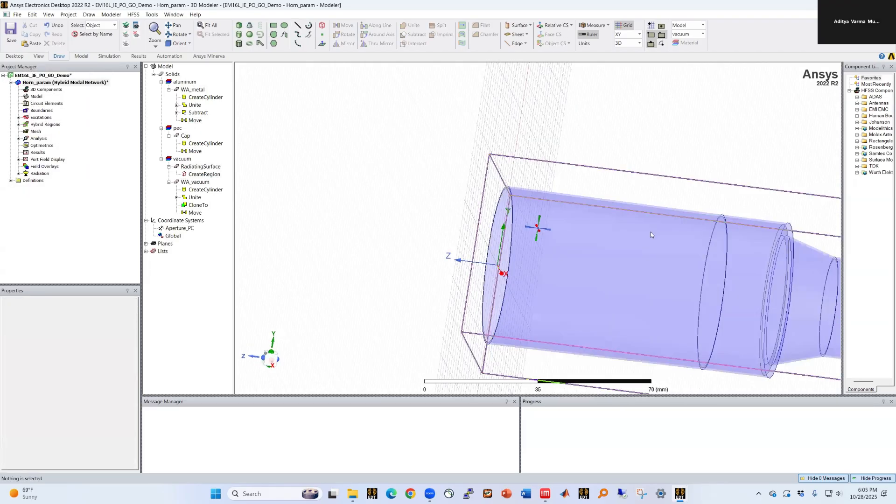
right_click(491, 232)
mouse_move(513, 209)
click(602, 210)
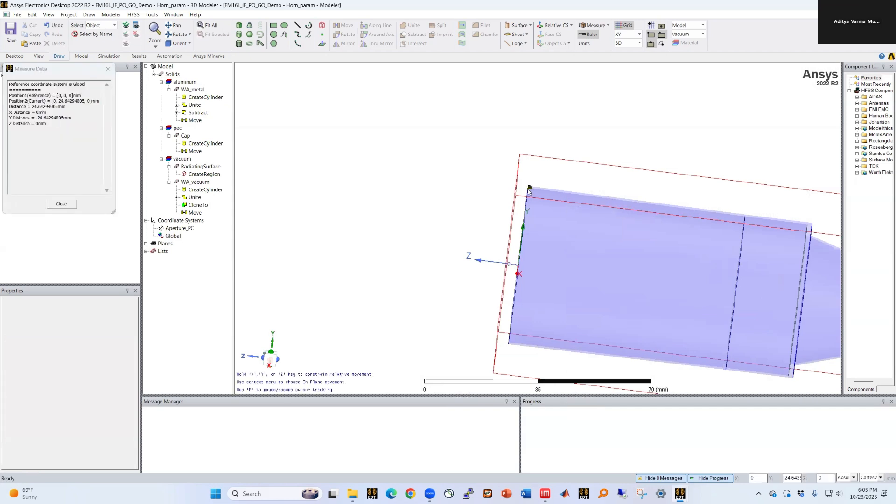
key(Escape)
Create an offset relative coordinate system at X 0, Y 0, Z PC_zoffset, defining PC_zoffset as 5 mm, and list the design's variables
scroll(466, 246, down, 3)
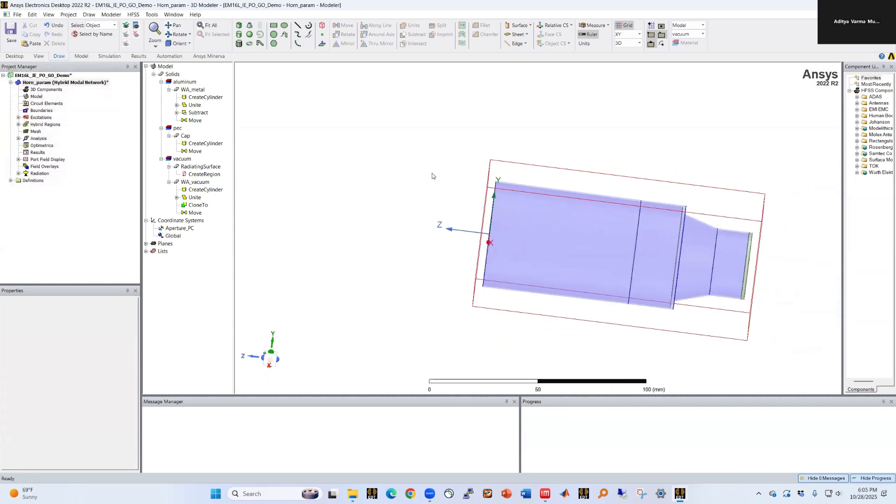
middle_drag(466, 246, 455, 248)
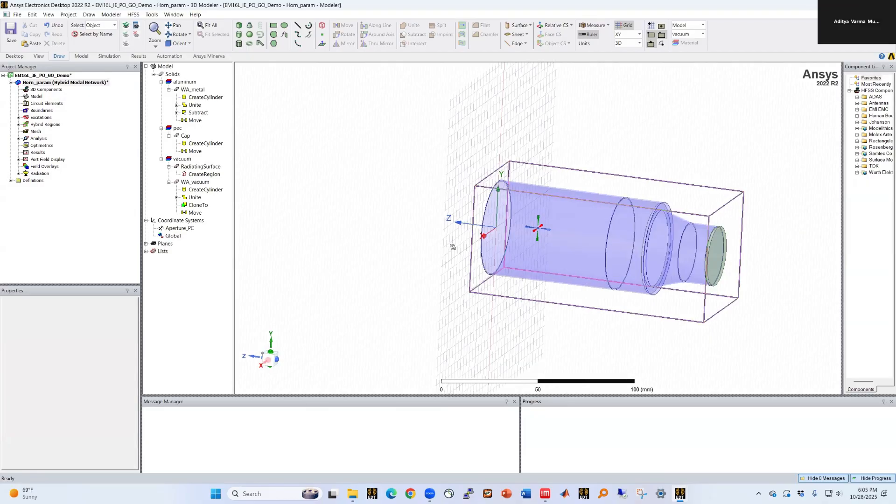
click(112, 15)
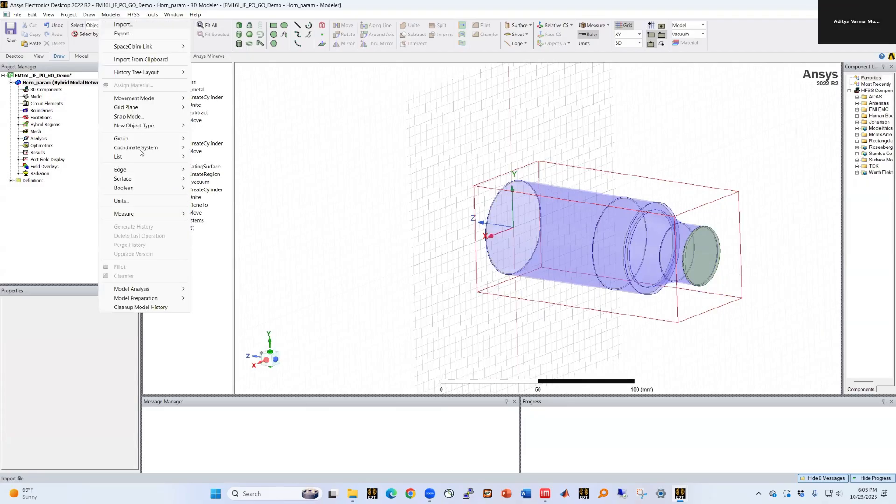
mouse_move(140, 148)
mouse_move(229, 157)
mouse_move(294, 156)
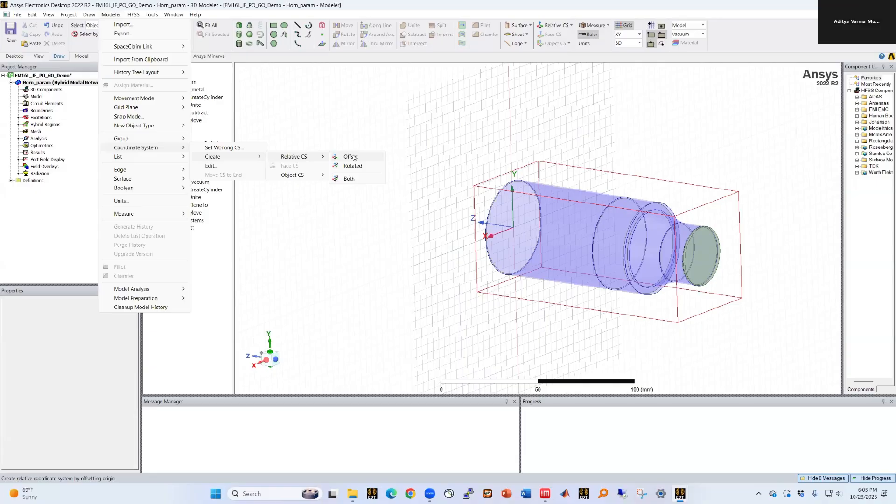
click(351, 156)
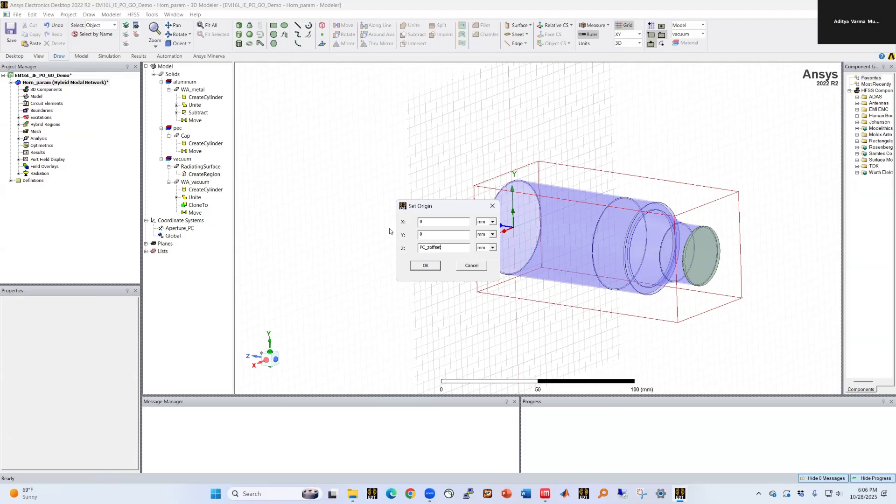
click(426, 265)
text(0mm)
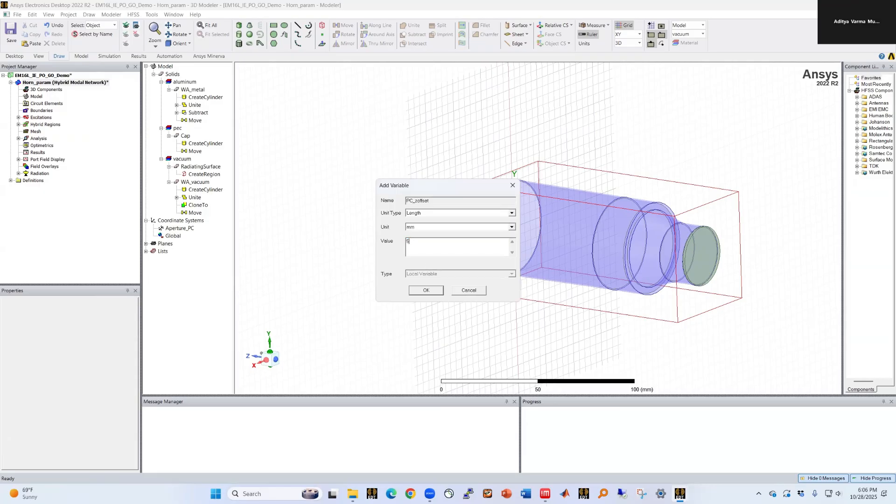
key(Return)
click(425, 266)
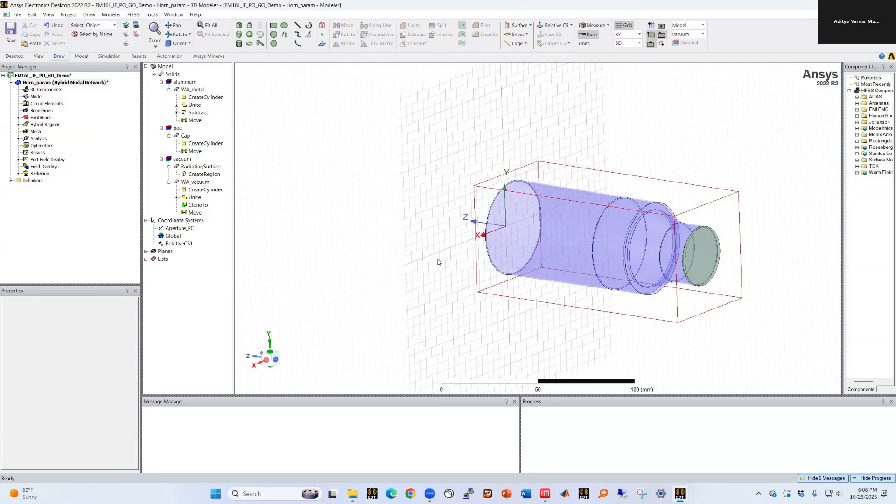
click(105, 84)
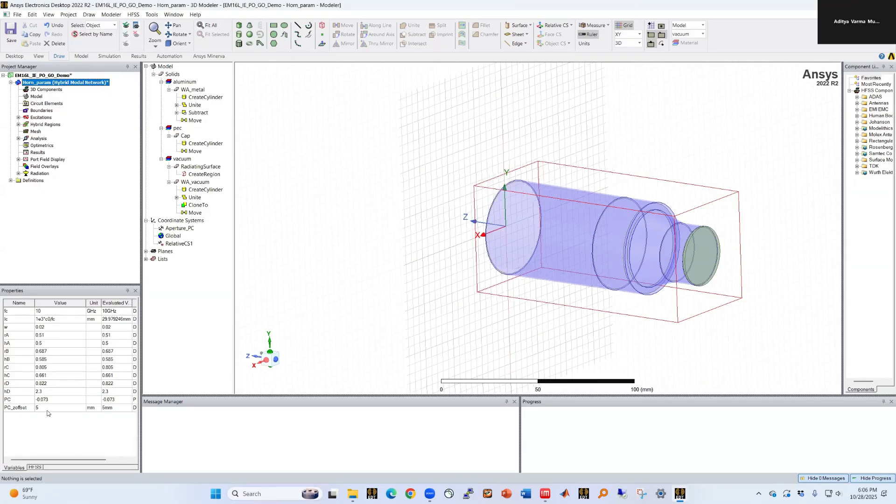
Set the design variable PC_zoffset to 0 mm
click(47, 409)
text(0)
key(Return)
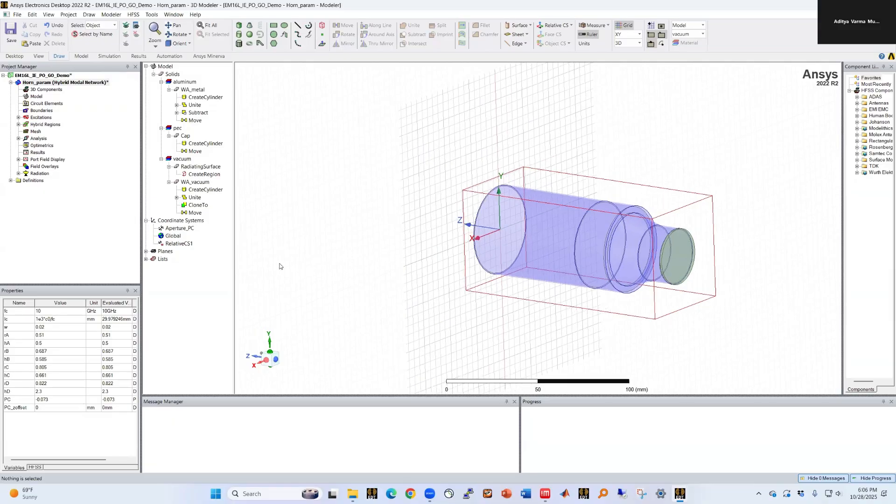
right_click(39, 175)
mouse_move(62, 191)
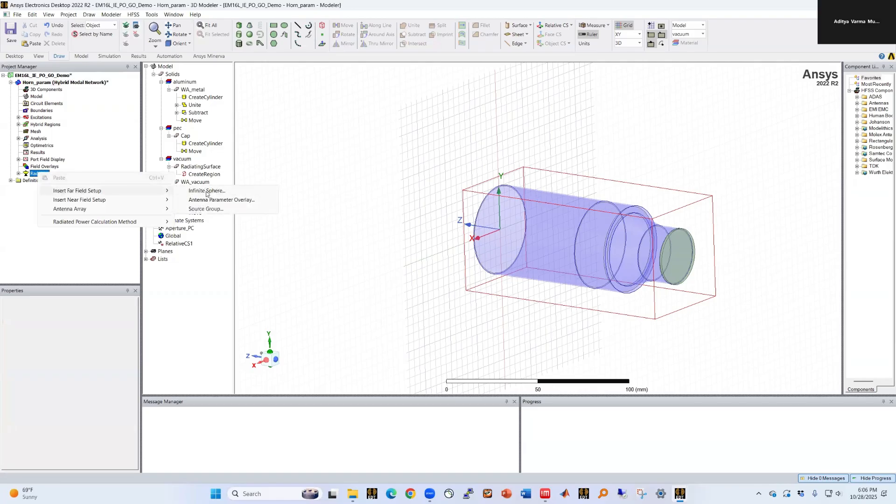
click(208, 192)
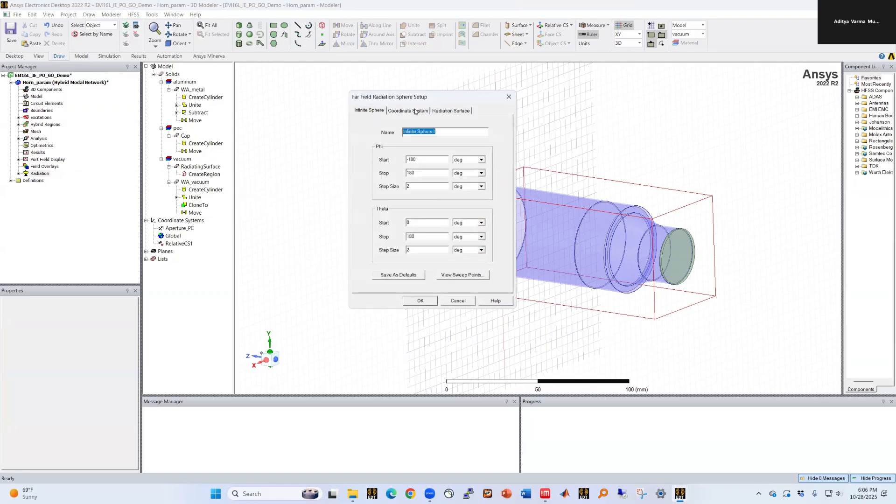
click(415, 111)
click(409, 142)
click(410, 166)
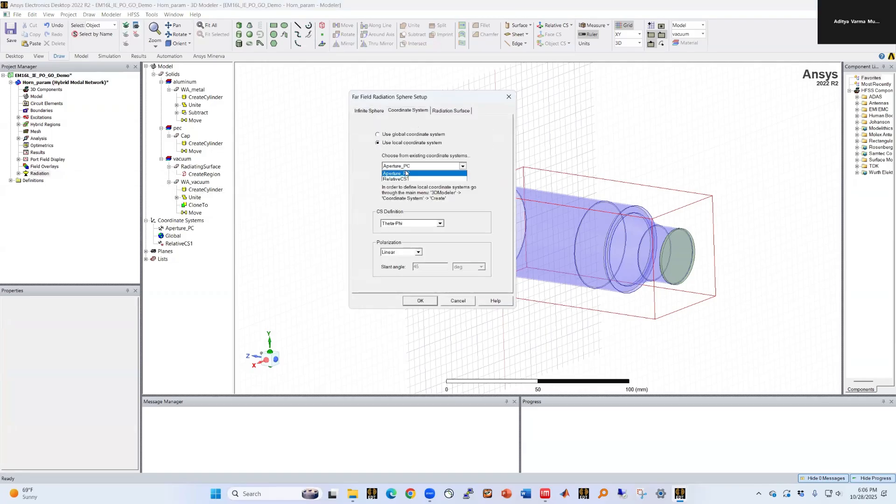
click(399, 181)
click(419, 300)
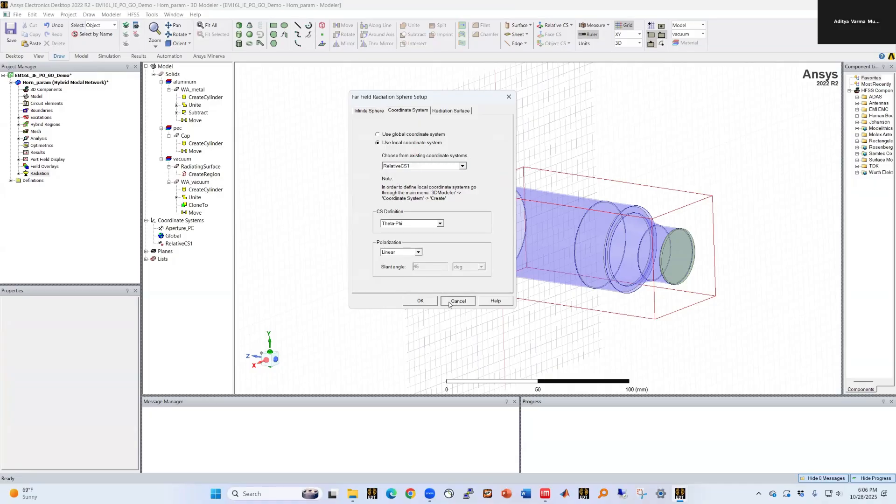
Rename the relative coordinate system RelativeCS1 as PhaseCenter_CS
click(179, 244)
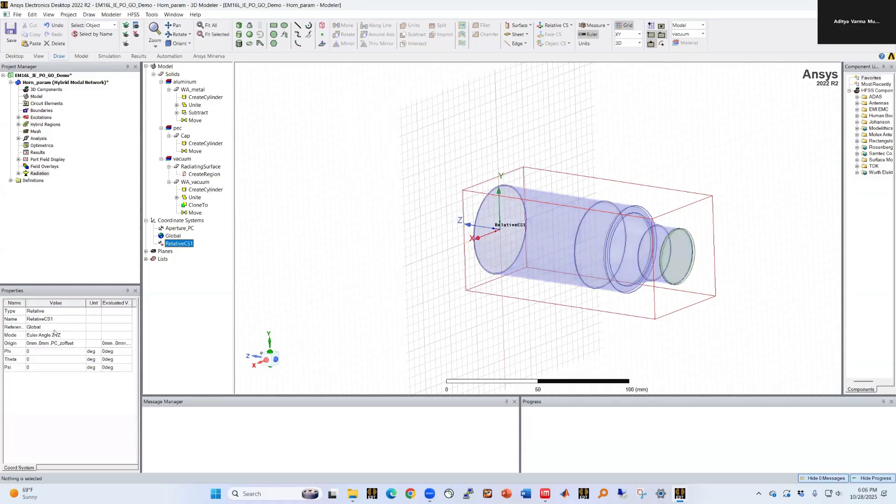
click(55, 320)
text(Phase)
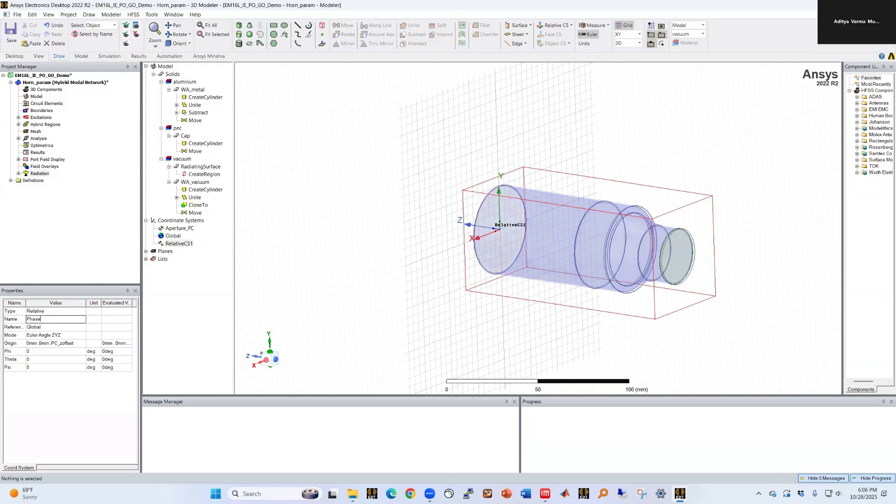
text(Center_CS)
key(Return)
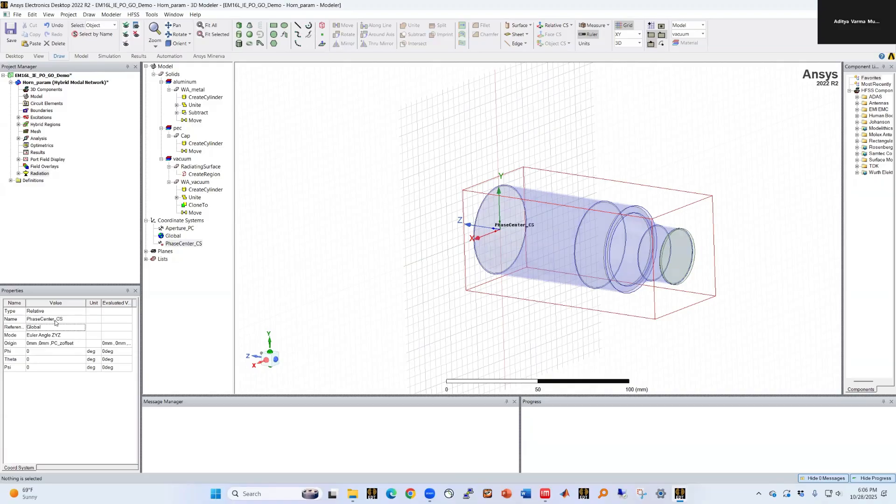
Insert an infinite-sphere far-field setup with Phi from 0 to 180 deg and Theta from -40 to 40 deg
right_click(40, 173)
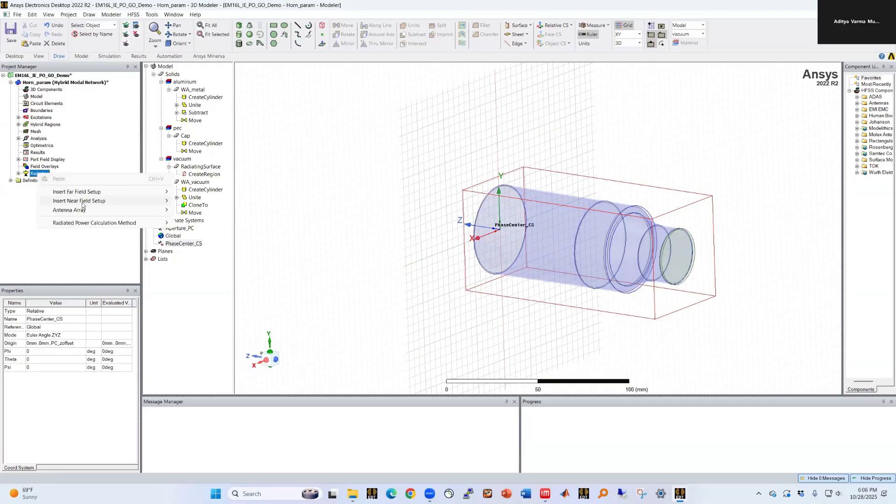
mouse_move(94, 192)
click(199, 192)
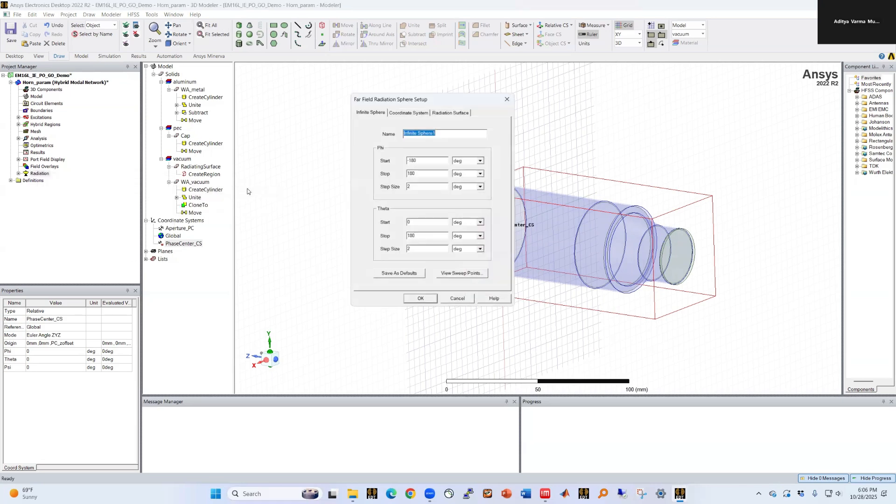
click(424, 111)
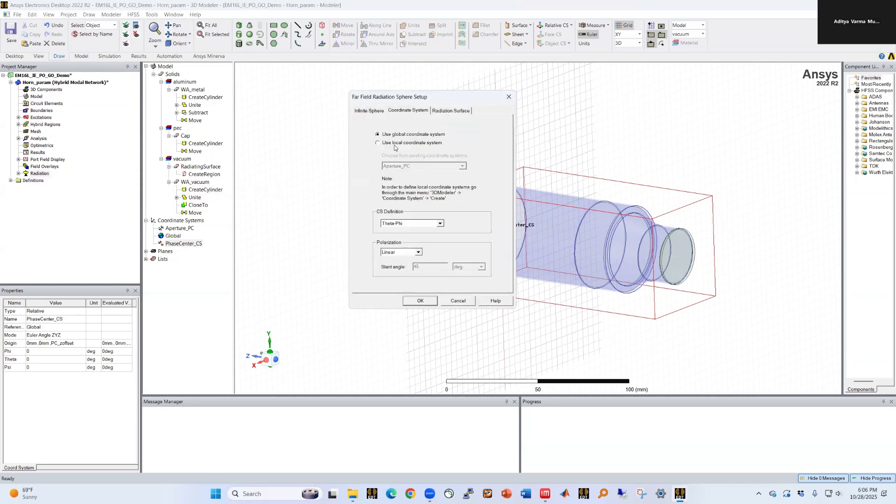
click(369, 113)
drag(423, 160, 382, 161)
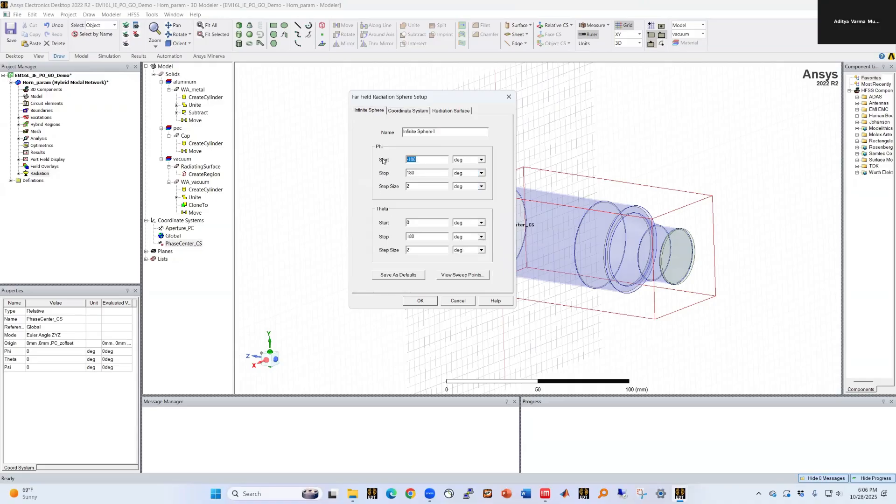
text(0)
drag(421, 222, 372, 247)
text(-404)
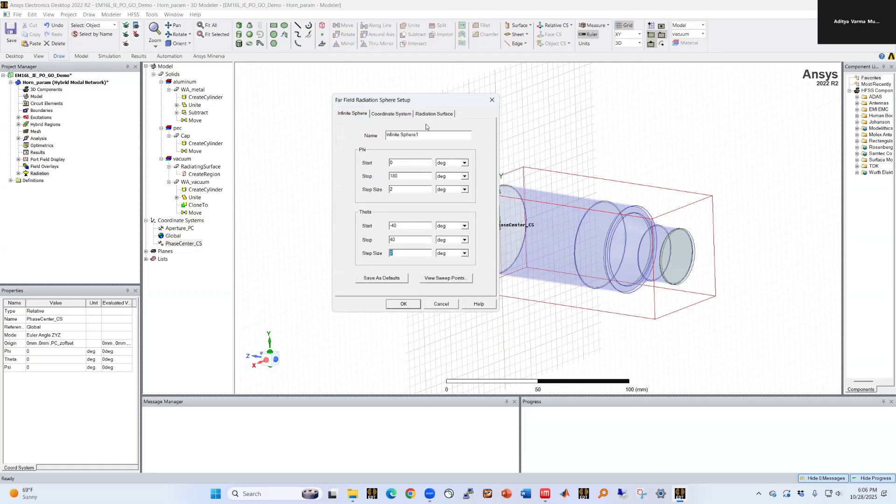
drag(452, 100, 435, 103)
click(404, 303)
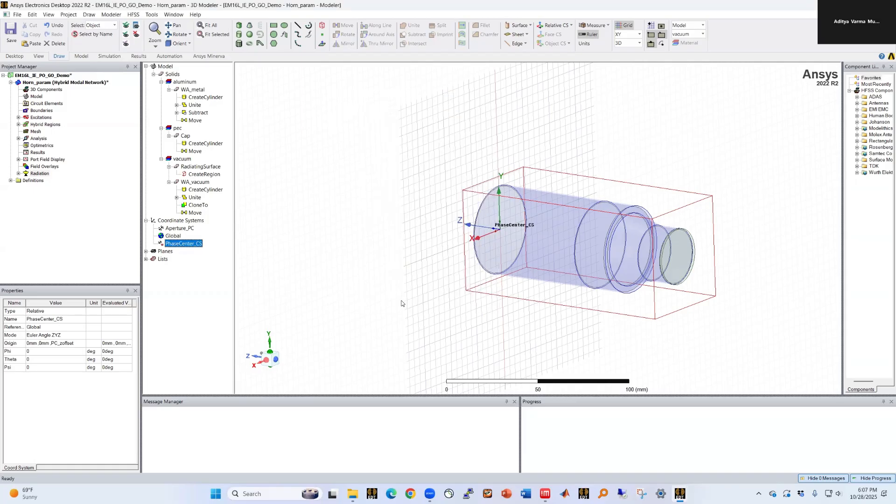
click(346, 132)
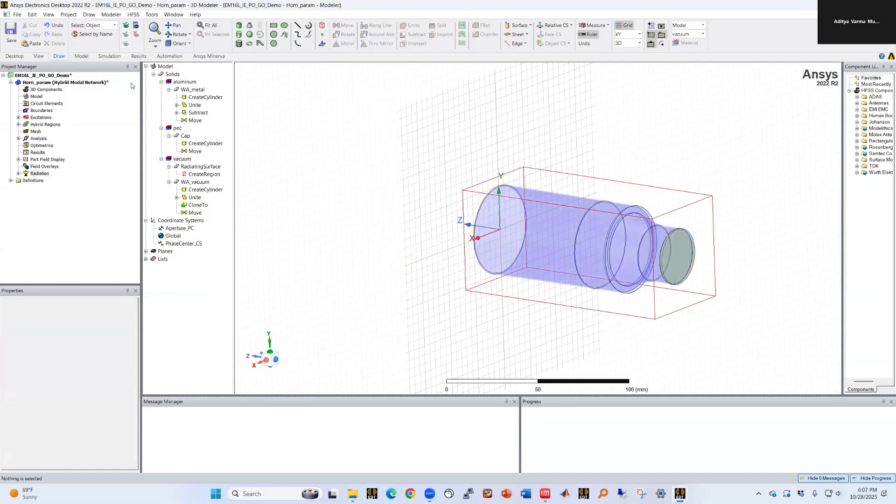
Review the adaptive solution settings of Setup1, including its frequency, number of passes and maximum Delta S
click(18, 138)
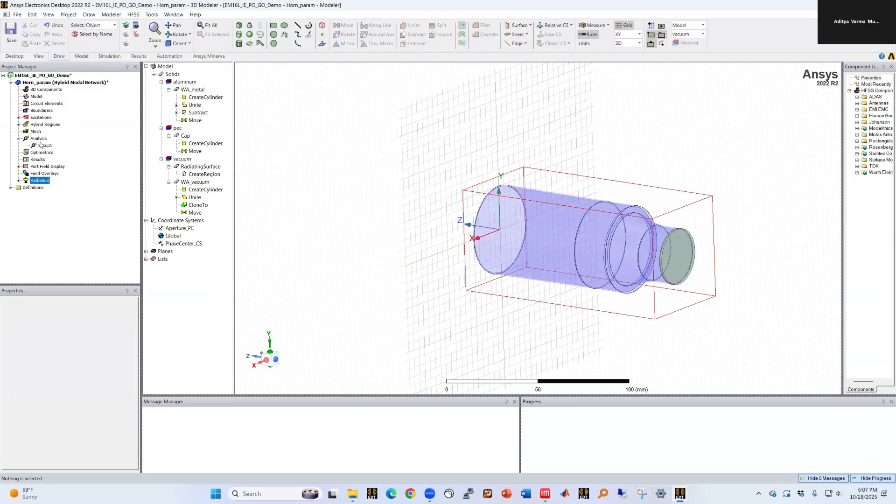
double_click(45, 145)
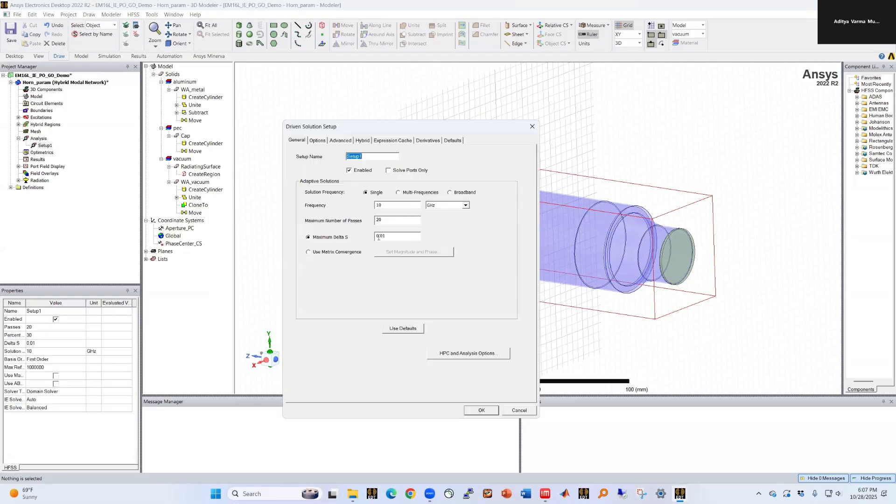
click(317, 140)
click(297, 140)
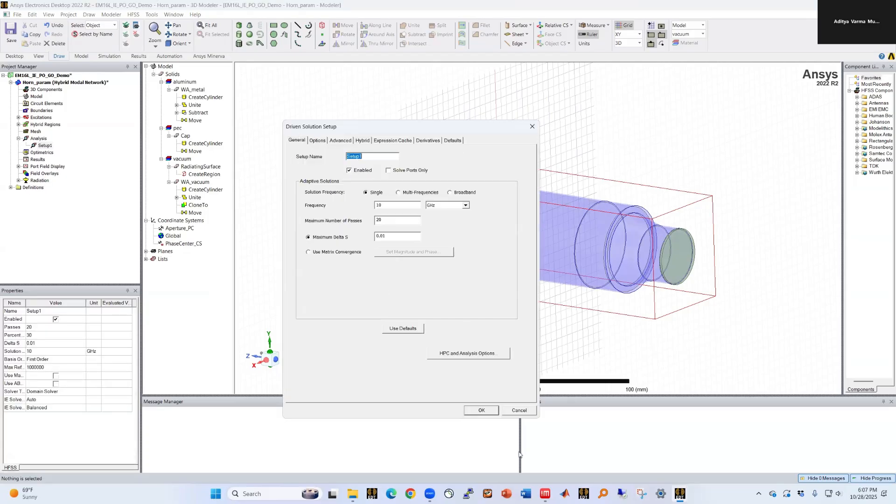
click(481, 410)
Validate the Horn_param design and analyze all its solution setups
click(109, 56)
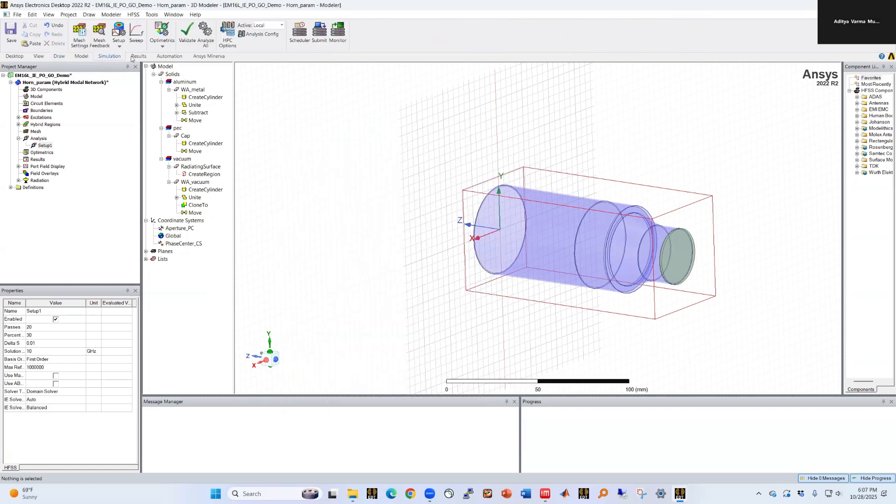
click(188, 32)
click(422, 282)
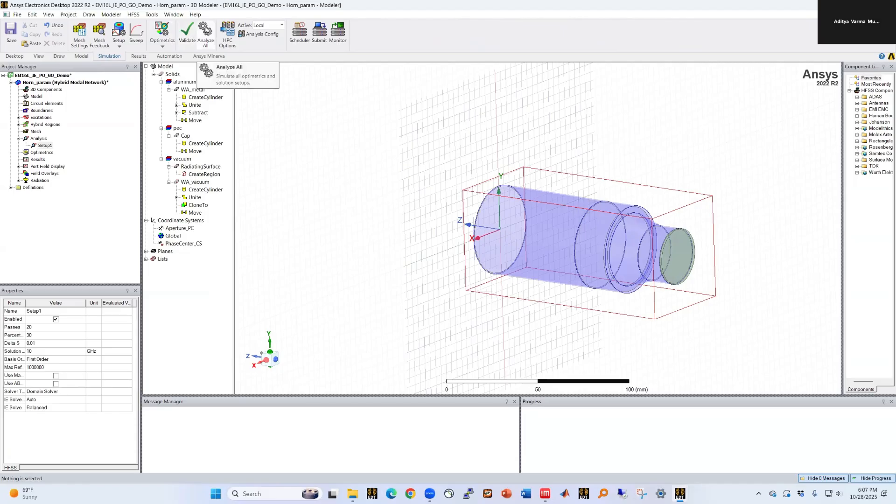
click(206, 29)
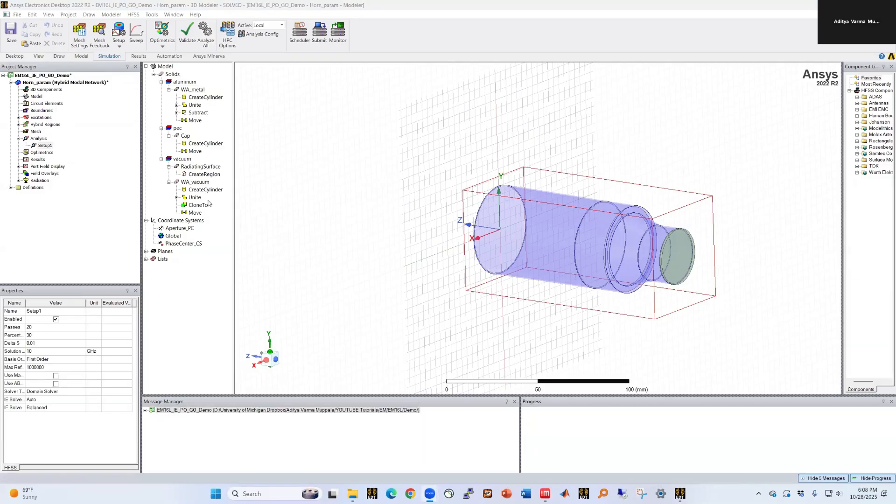
Start a 3D polar far-field report using the Setup1 : LastAdaptive solution and the Infinite Sphere1 geometry
right_click(38, 160)
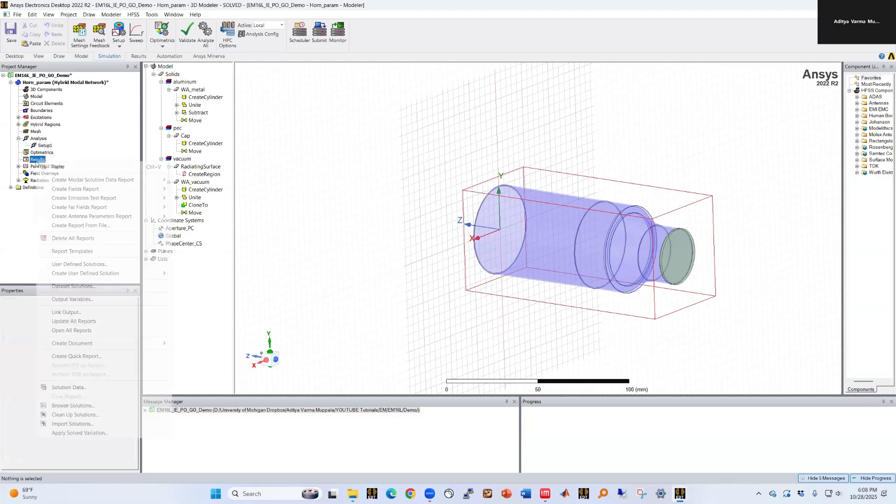
mouse_move(129, 209)
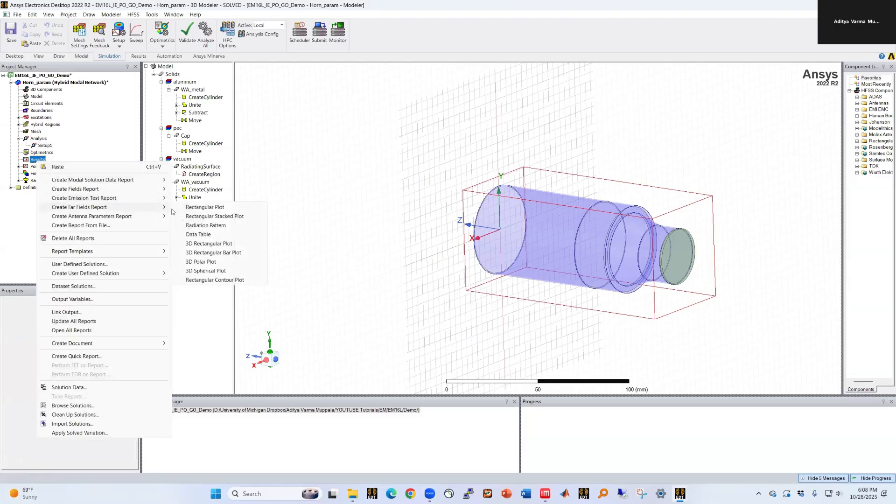
click(193, 264)
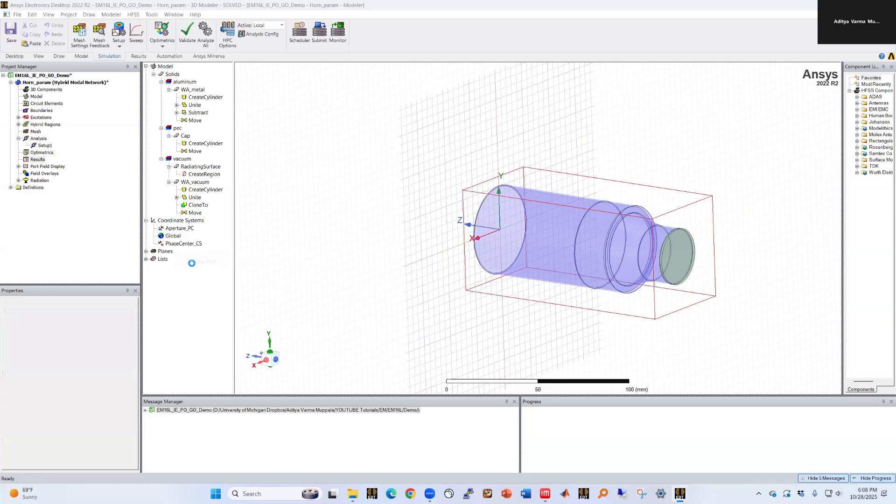
click(170, 157)
click(170, 161)
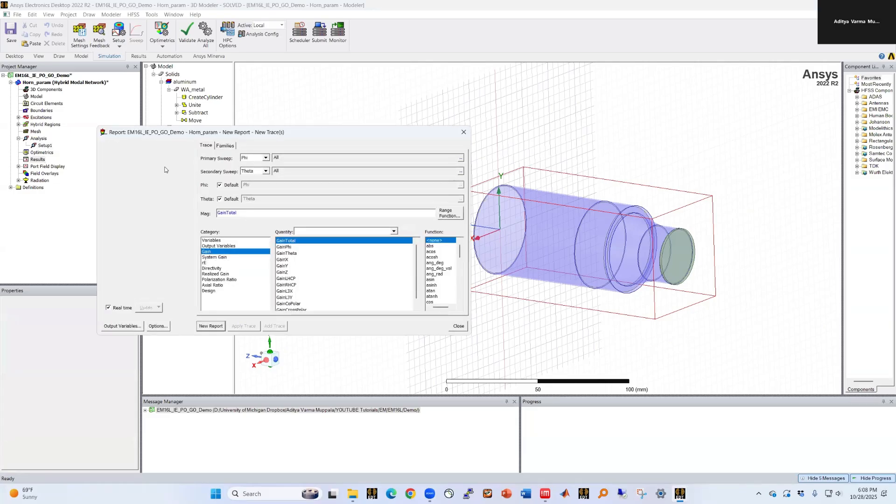
click(183, 168)
click(161, 194)
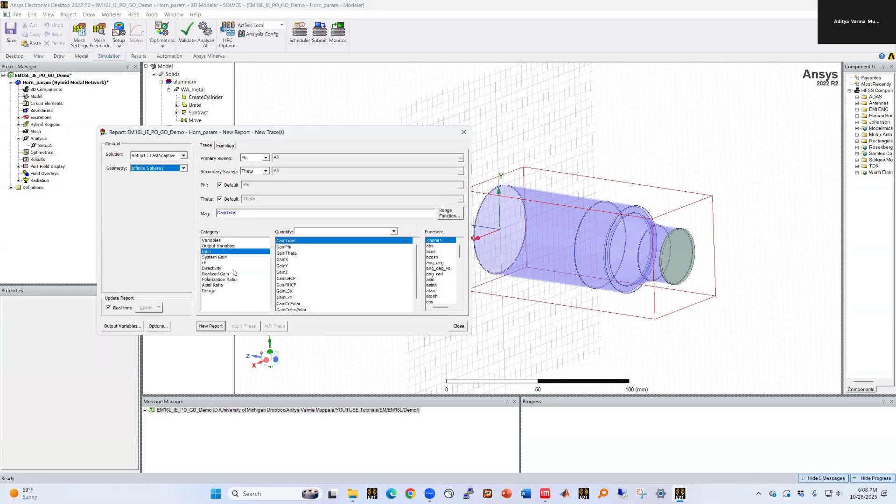
Plot the cumulative phase cang_deg of the rE quantity rEL3Y as a new report
click(211, 262)
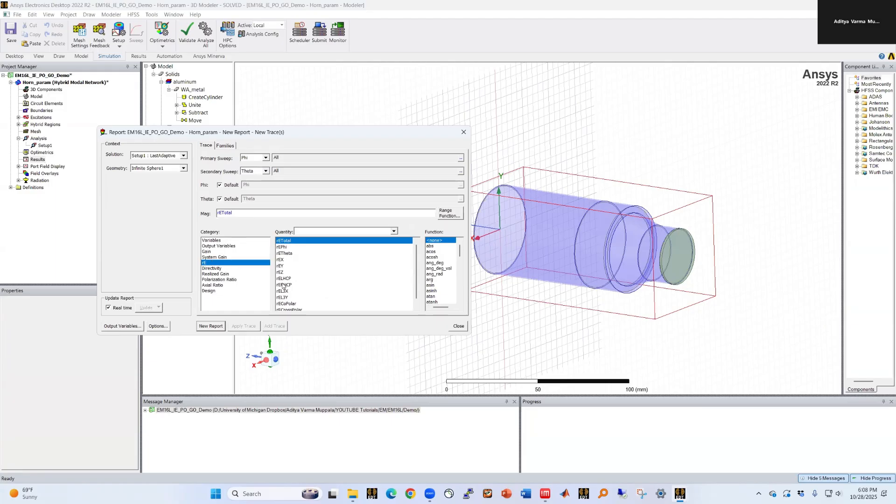
click(283, 298)
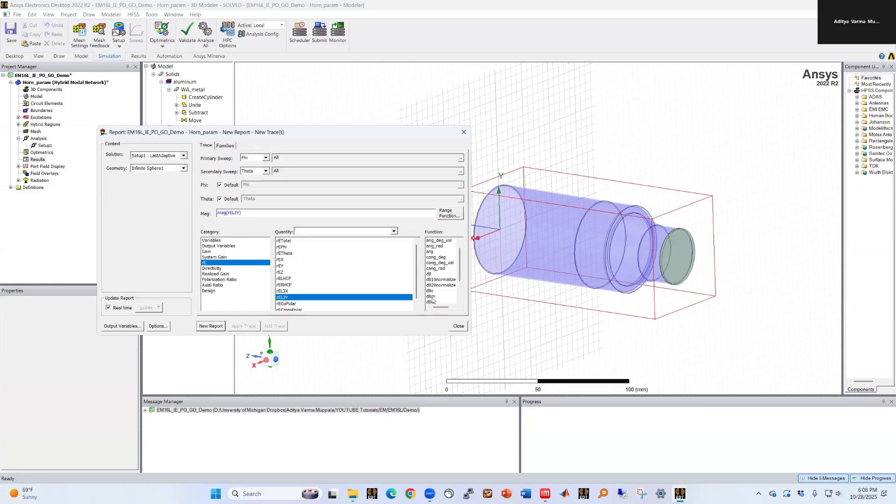
click(442, 257)
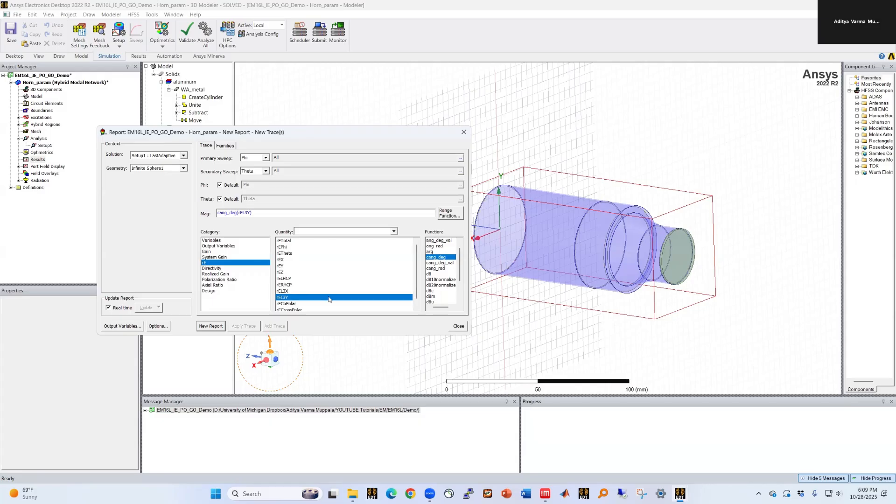
click(211, 326)
click(457, 326)
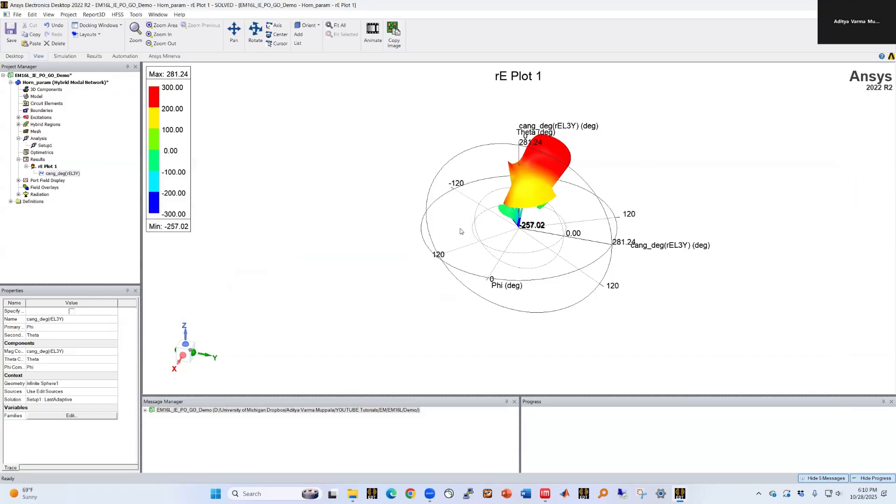
Return to the horn's 3D model and examine the field patterns of Mode 1 and Mode 2 at port 1
double_click(54, 83)
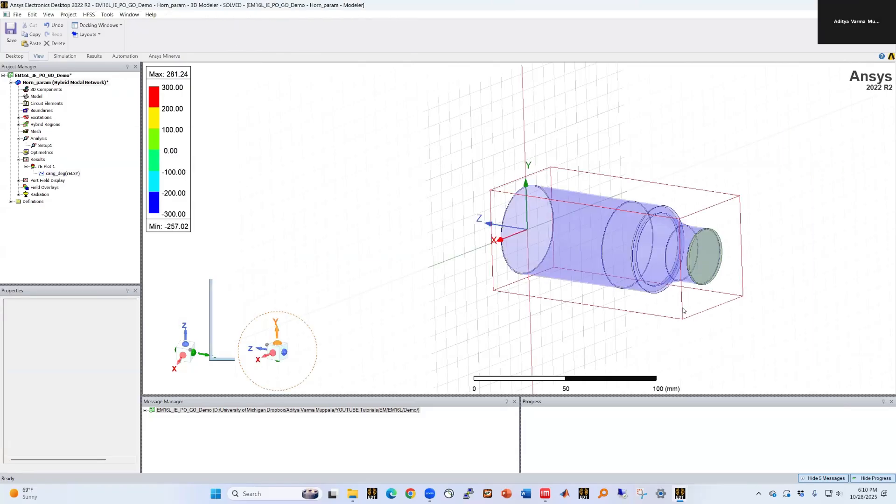
click(19, 180)
click(33, 188)
click(26, 188)
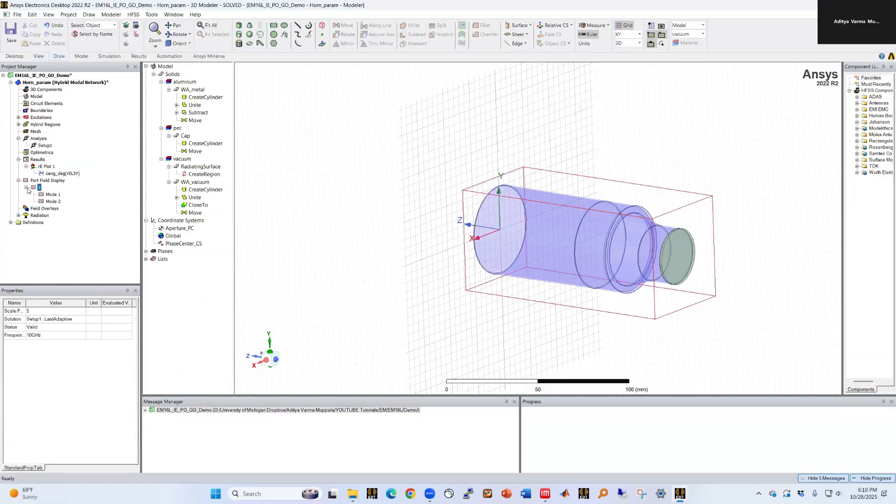
click(53, 195)
scroll(610, 289, up, 2)
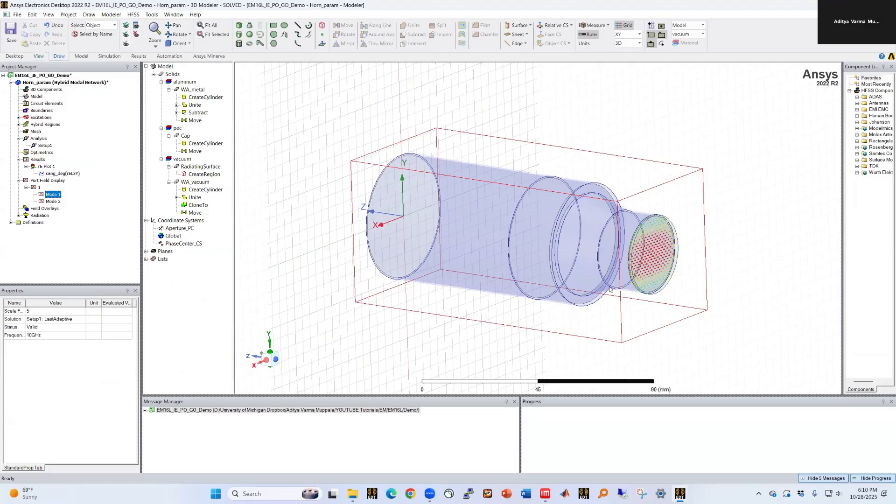
scroll(656, 261, up, 3)
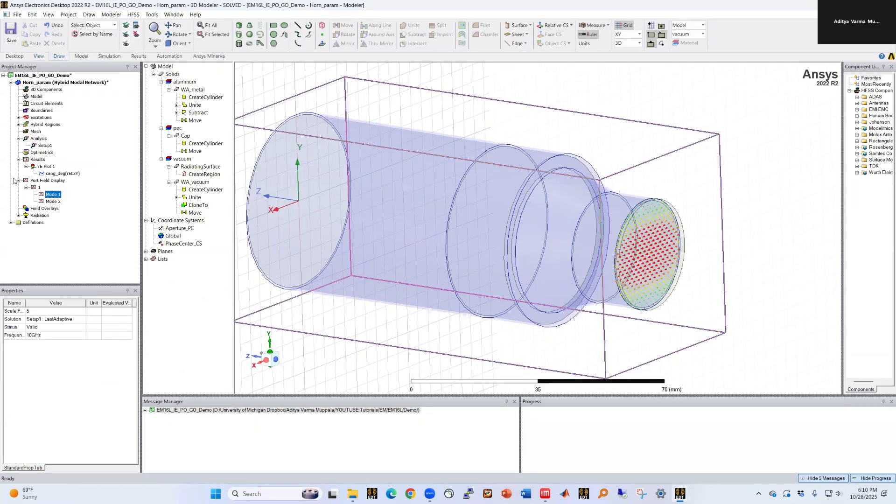
click(52, 201)
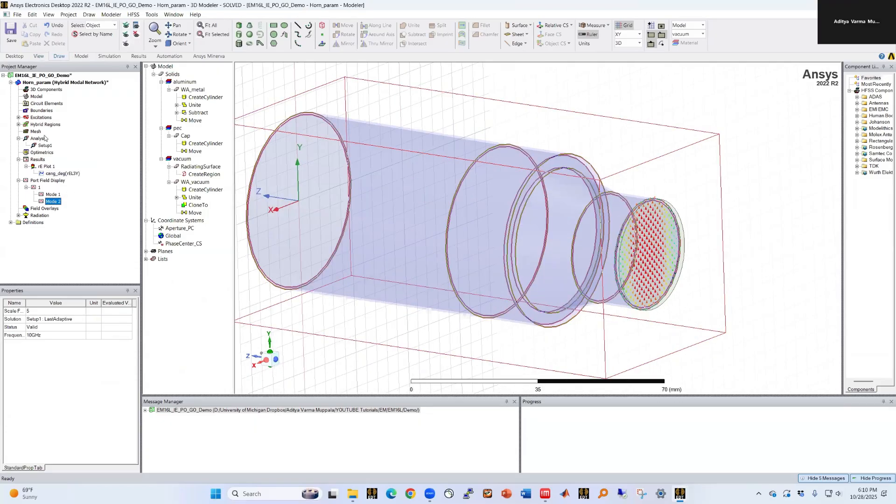
Edit the post-process sources so port mode 1:1 has a magnitude of 0 W and mode 1:2 has 1 W
click(19, 117)
right_click(45, 118)
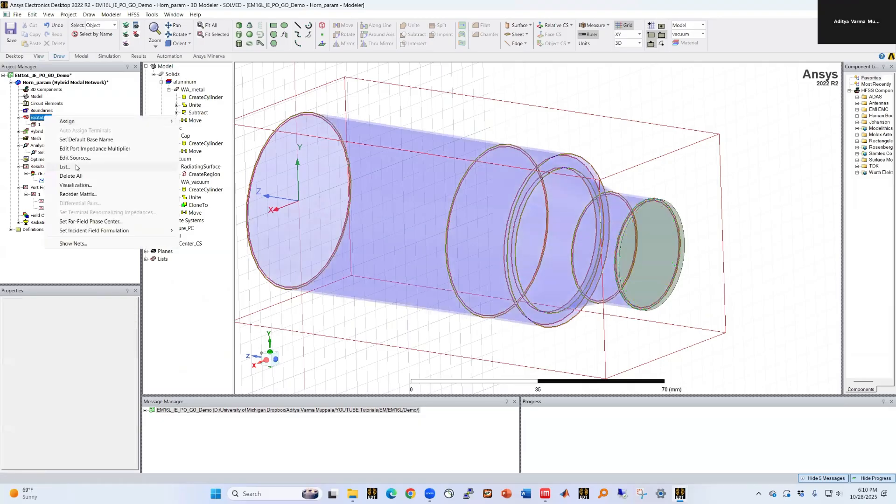
click(75, 158)
click(444, 178)
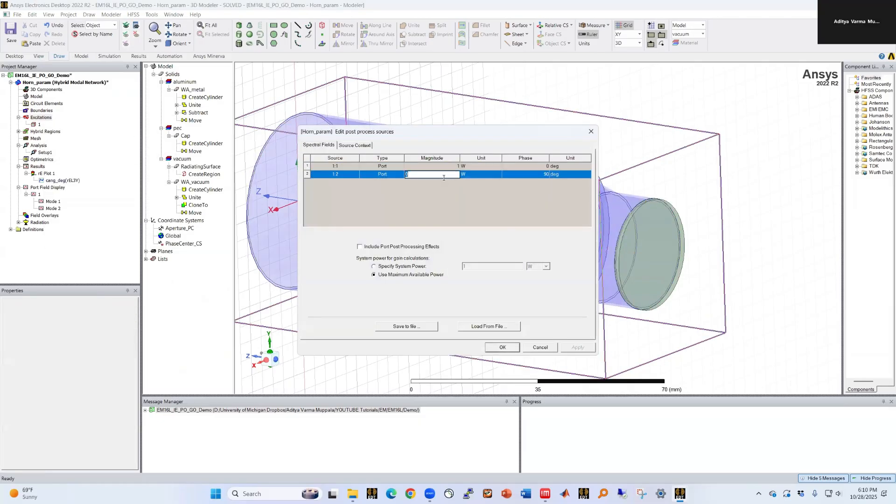
click(451, 167)
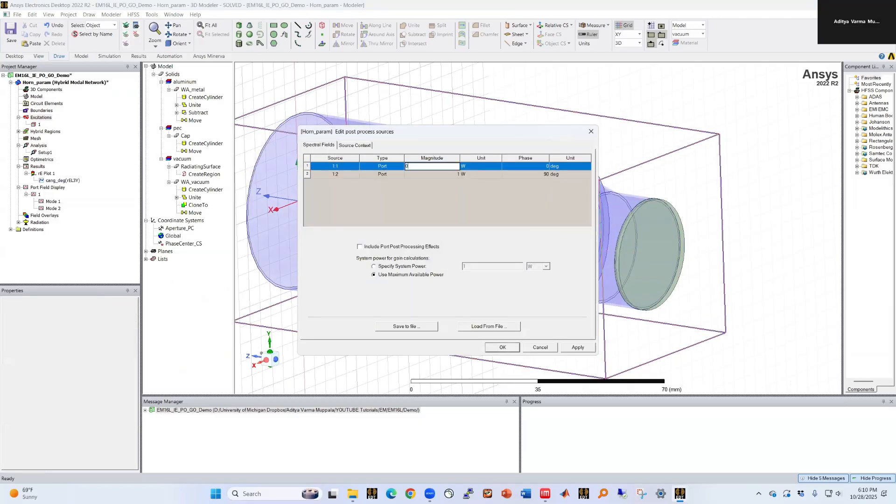
click(448, 191)
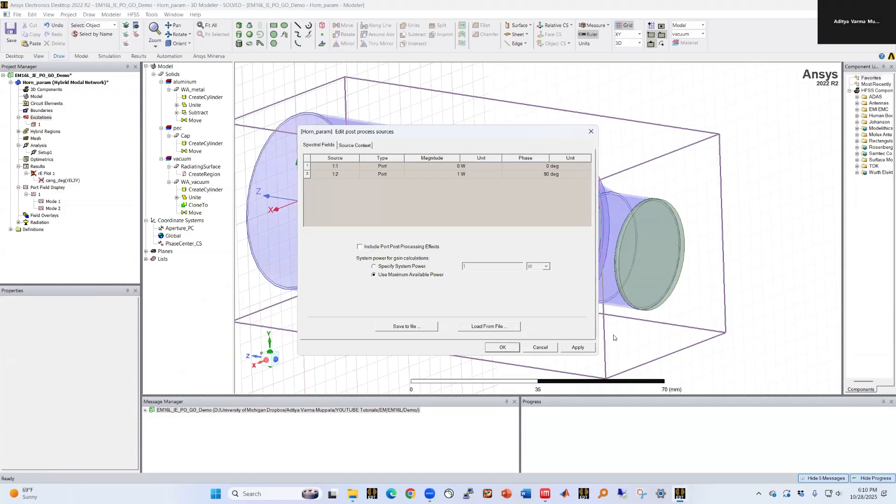
click(503, 347)
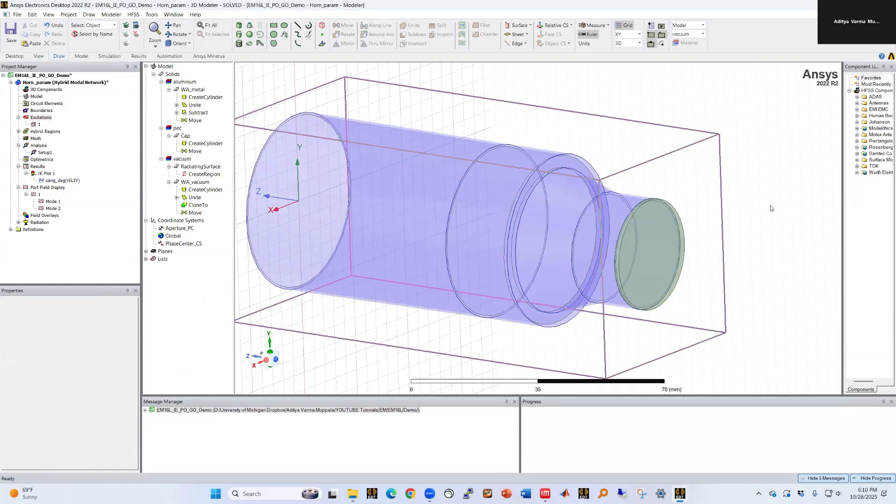
Review rE Plot 1, then try setting the design variable PC_zoffset to 5 mm and check the horn model
scroll(785, 275, down, 1)
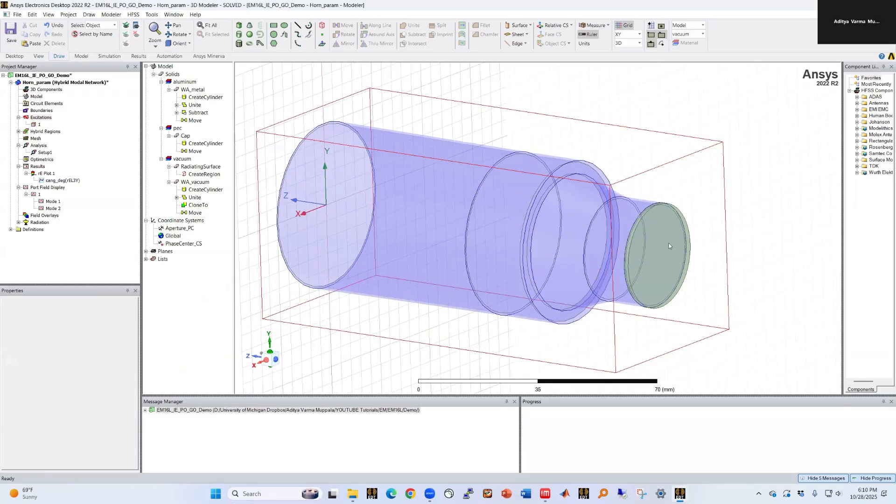
double_click(47, 174)
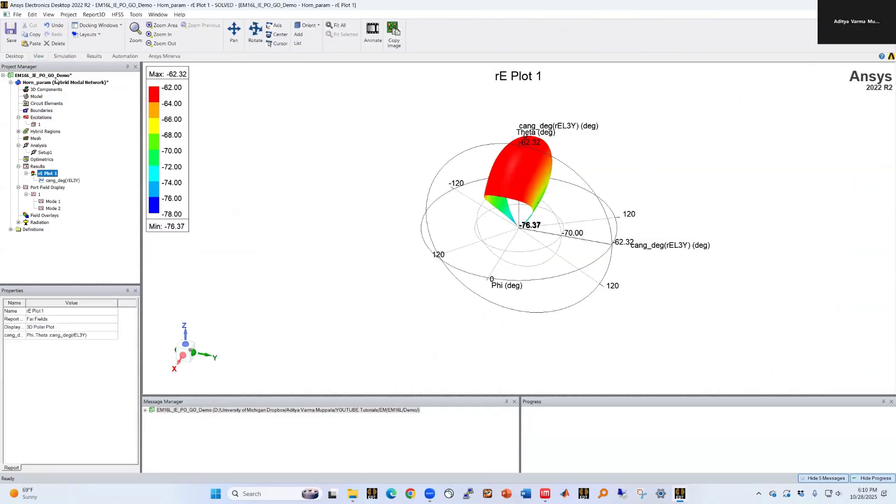
click(56, 82)
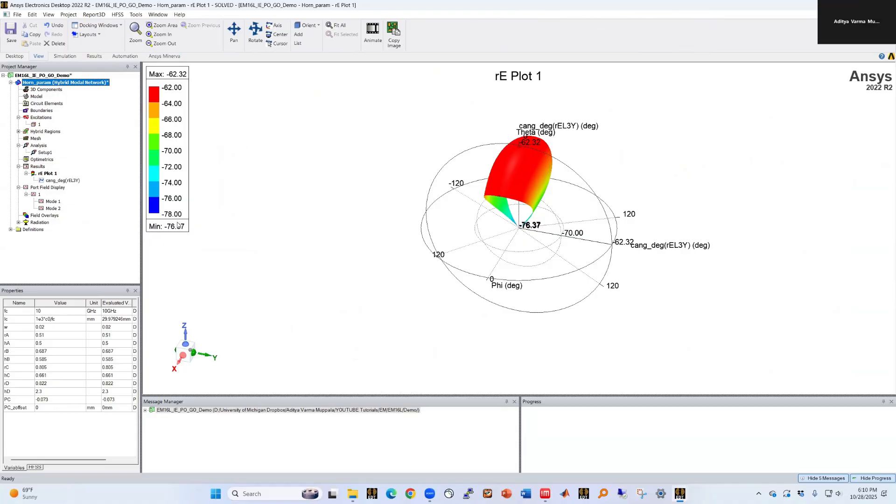
click(59, 407)
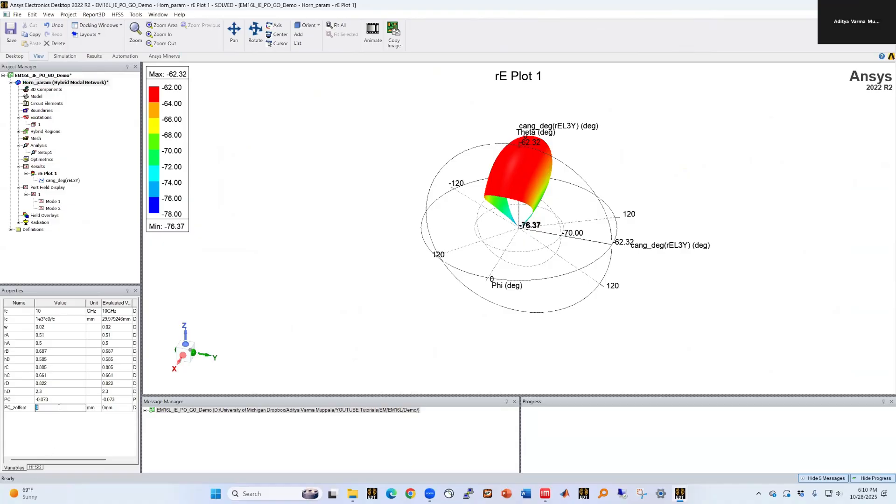
text(5)
key(Return)
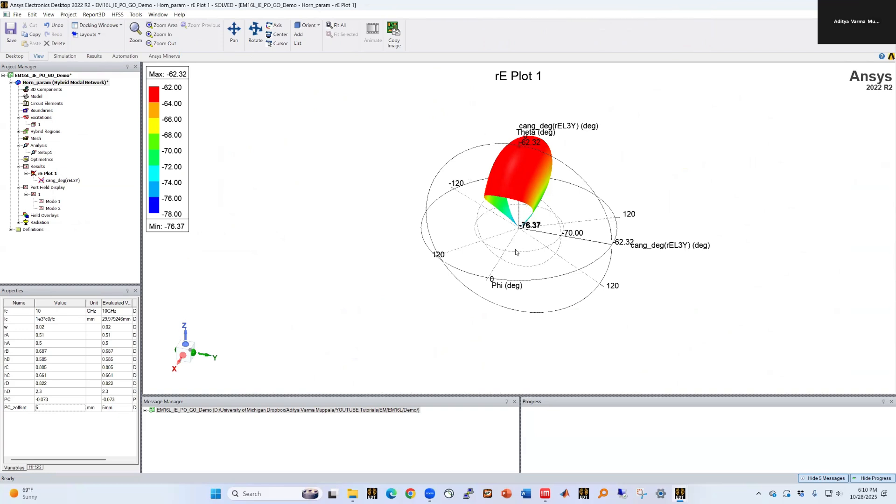
click(68, 421)
double_click(66, 83)
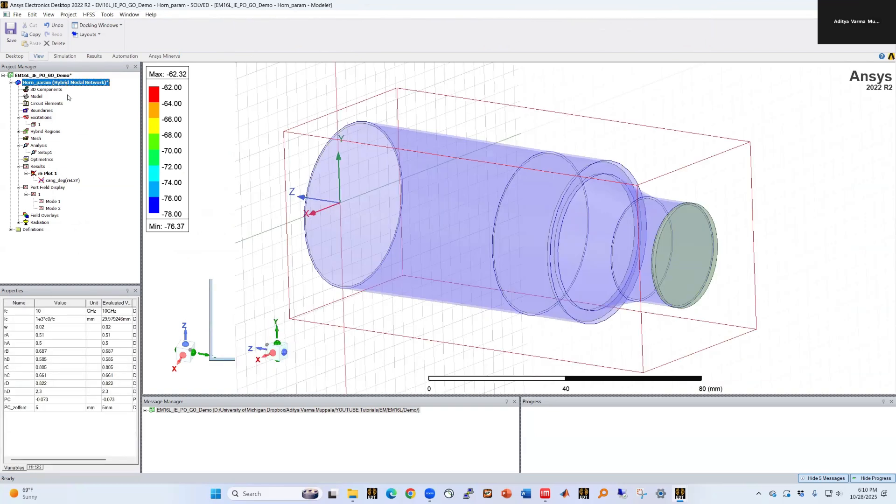
click(359, 343)
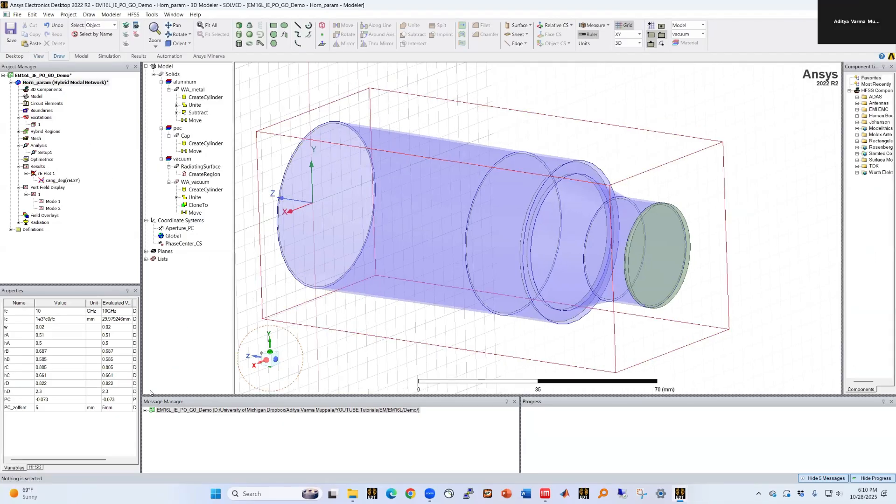
Set the PC_zoffset variable back to 0 mm
click(48, 408)
text(0)
key(Return)
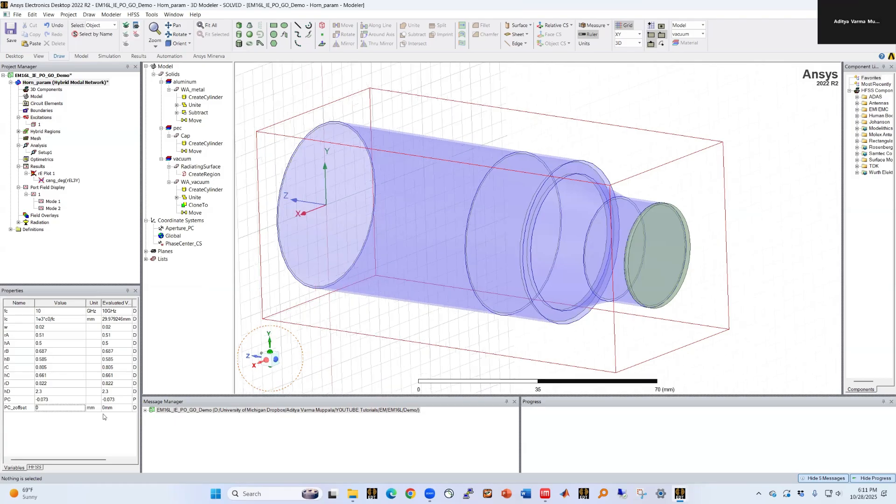
Set the Z origin of PhaseCenter_CS to a new post-processing variable PC_z with a value of 0 mm
click(184, 243)
click(66, 344)
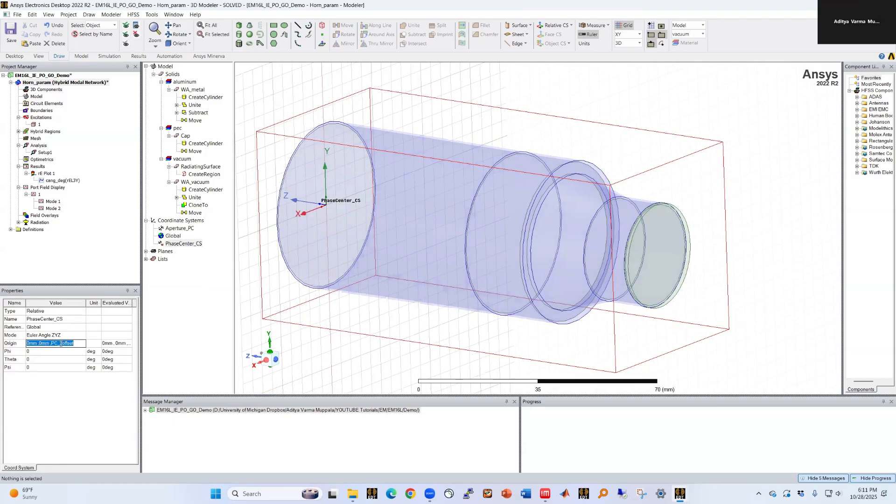
drag(60, 344, 82, 344)
text(z)
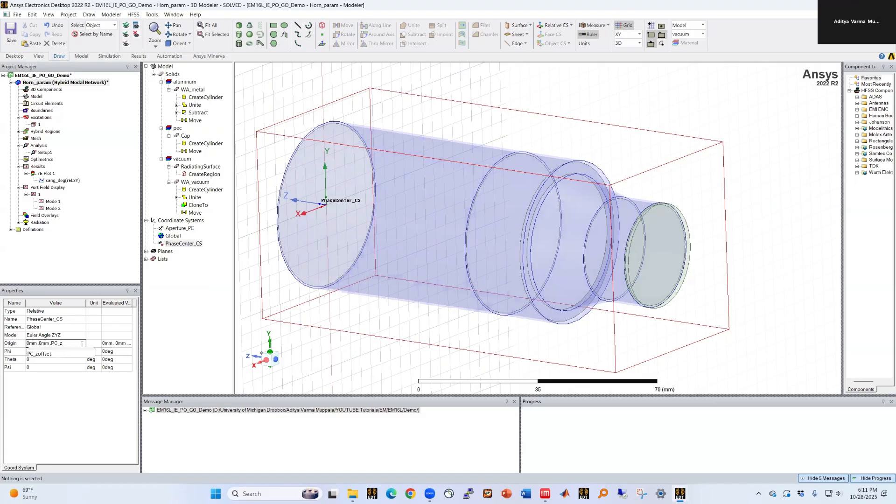
key(Return)
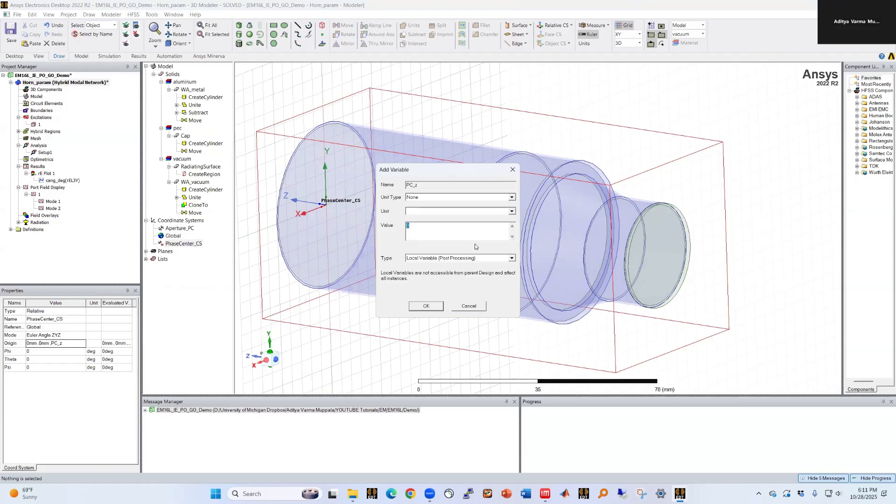
text(0mm)
key(Return)
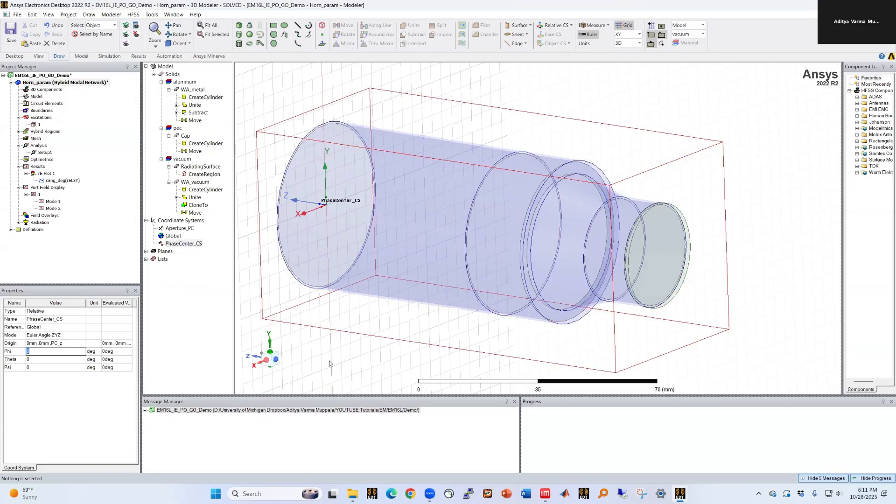
click(329, 364)
Set the PC_z variable to 5 mm and examine the resulting phase pattern in rE Plot 1
click(79, 83)
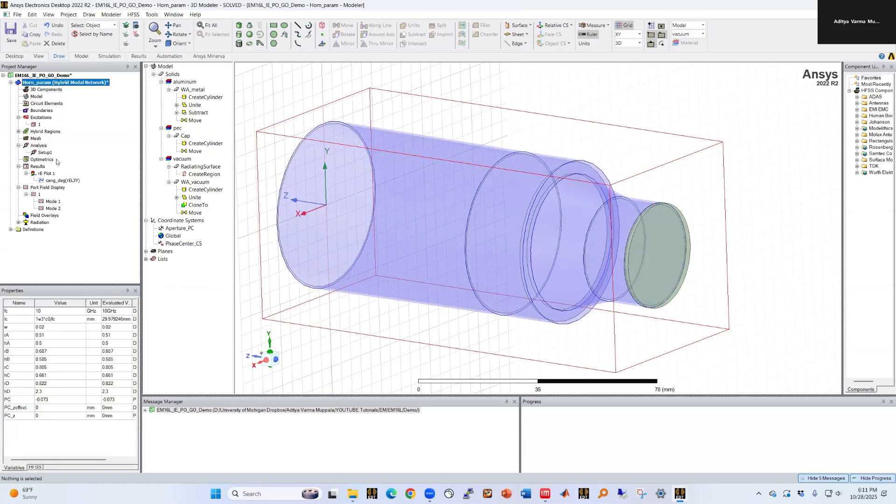
double_click(47, 174)
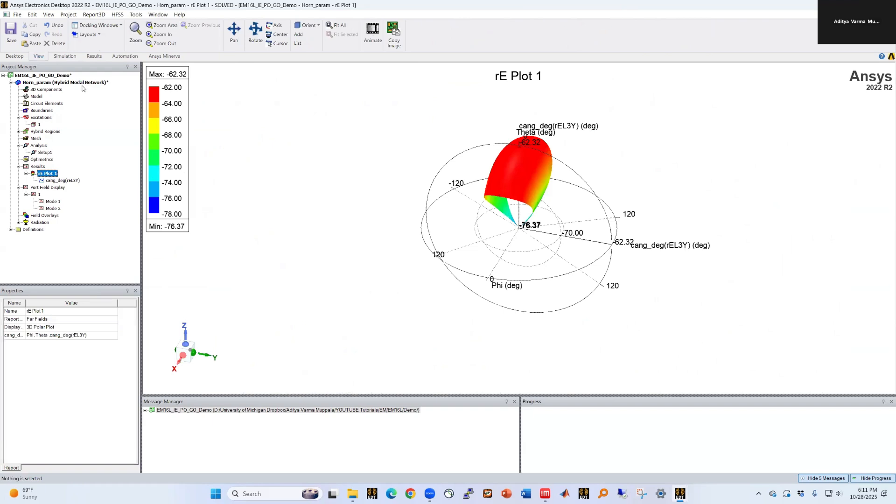
double_click(81, 84)
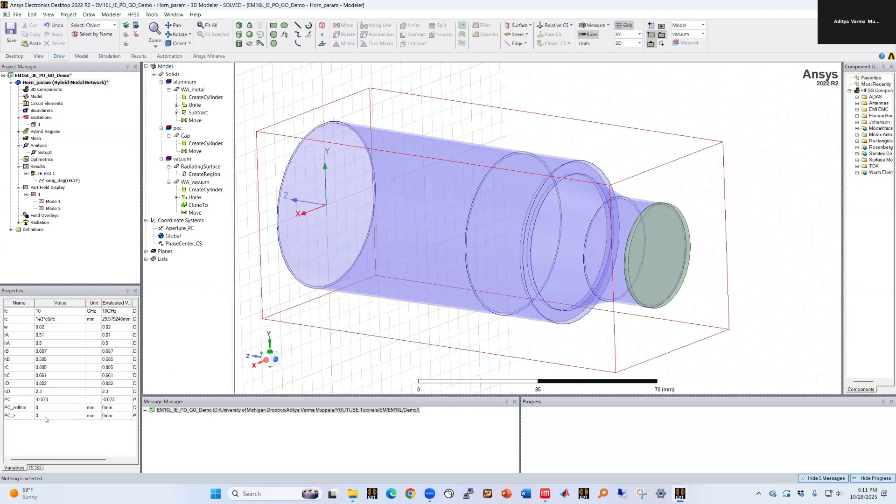
click(45, 417)
key(Return)
double_click(47, 173)
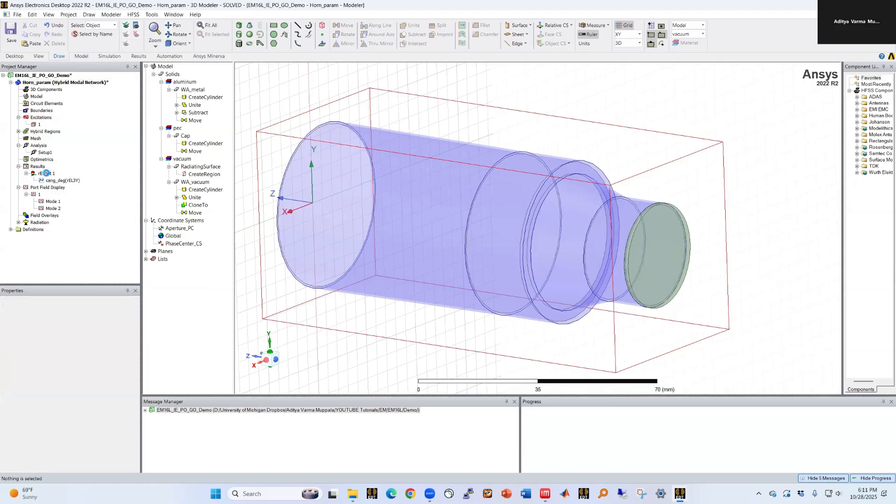
middle_drag(480, 233, 501, 240)
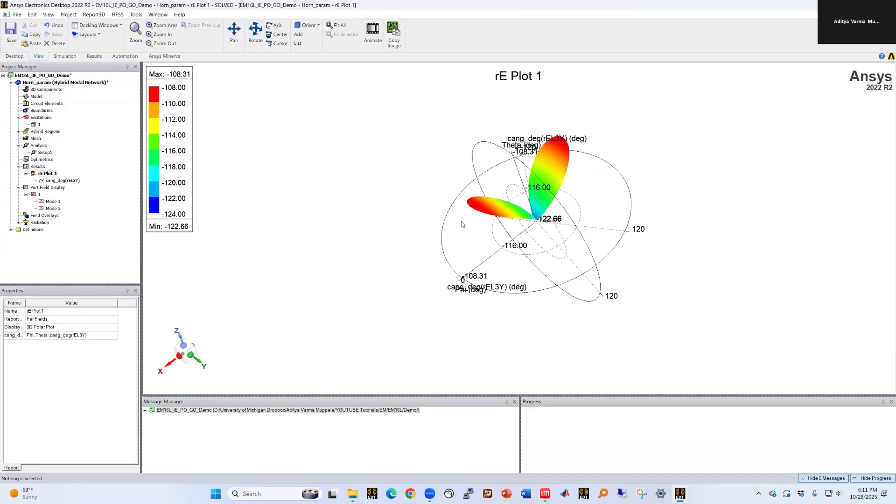
click(70, 83)
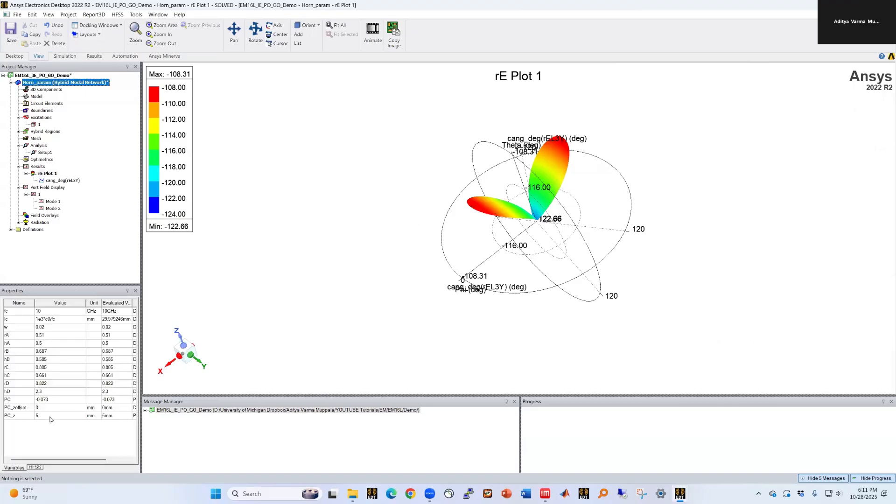
click(51, 416)
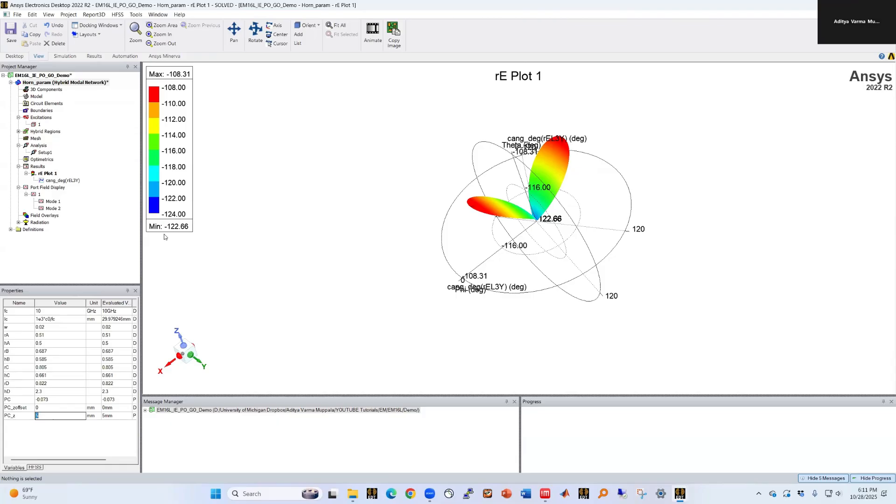
Add a parametric setup that sweeps PC_z in linear steps from 0 to 10 mm with a 0.5 mm step
double_click(94, 84)
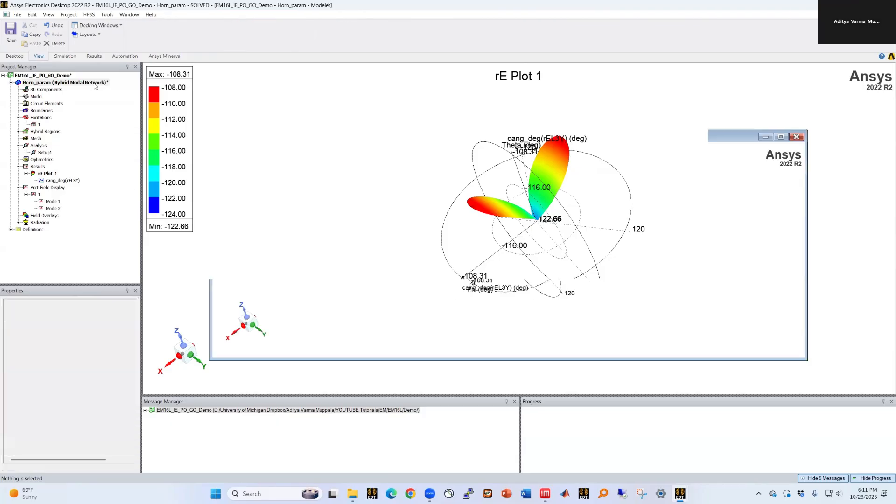
right_click(41, 160)
mouse_move(56, 176)
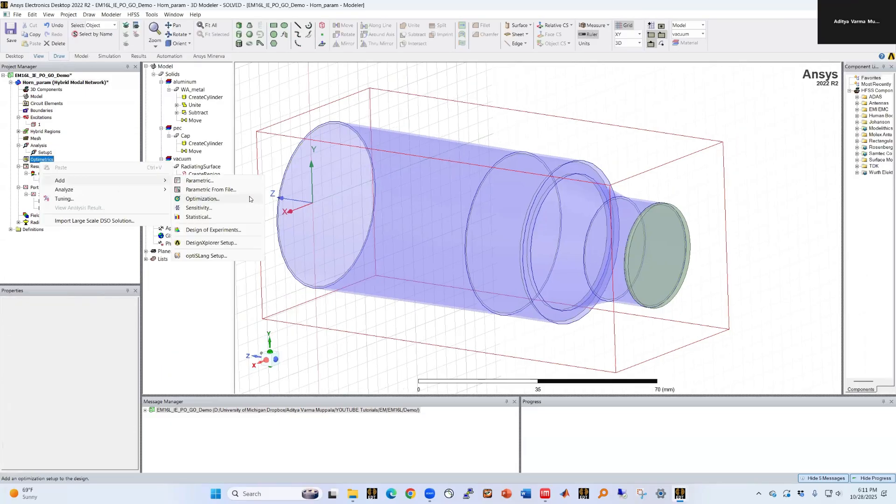
click(205, 179)
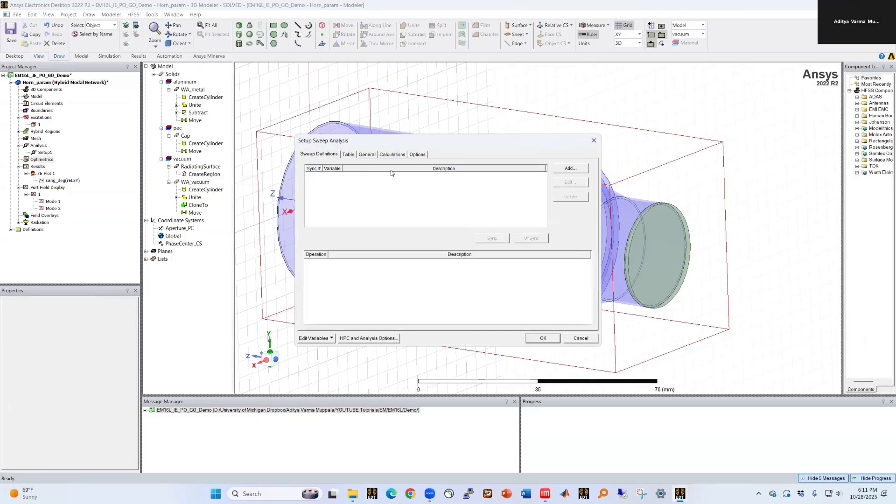
click(583, 169)
click(404, 197)
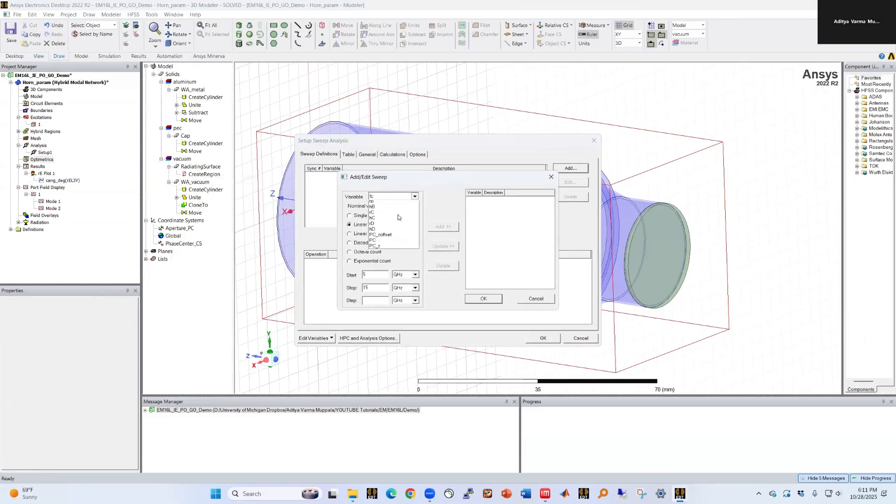
click(373, 271)
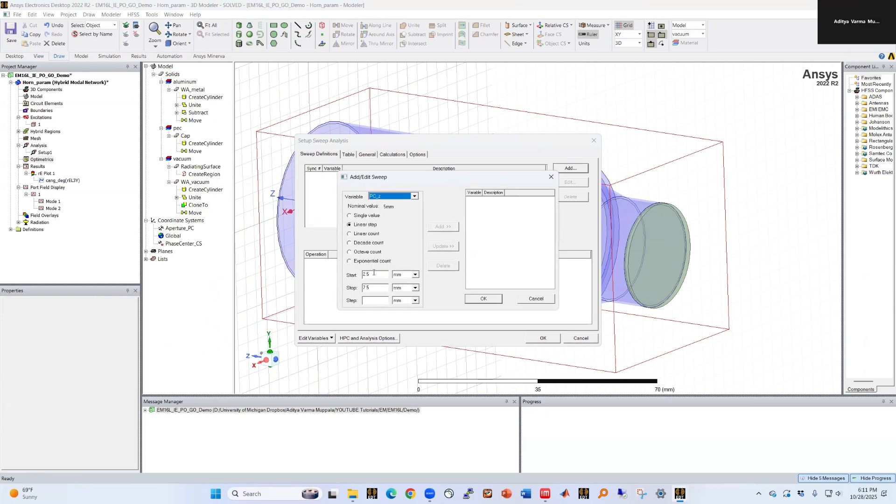
double_click(373, 275)
text(0)
double_click(372, 288)
text(1)
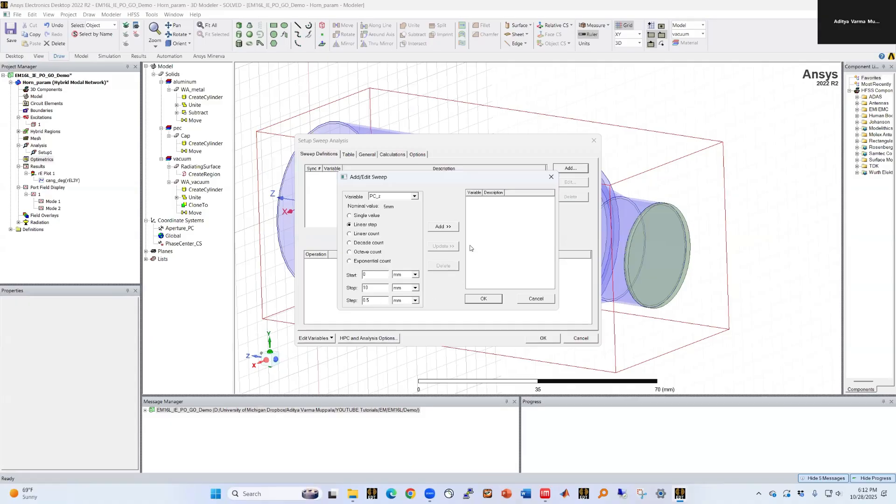
click(444, 227)
click(483, 299)
Define a Far Fields sweep calculation on Infinite Sphere1 using the cang_deg phase of rEL3Y
click(393, 154)
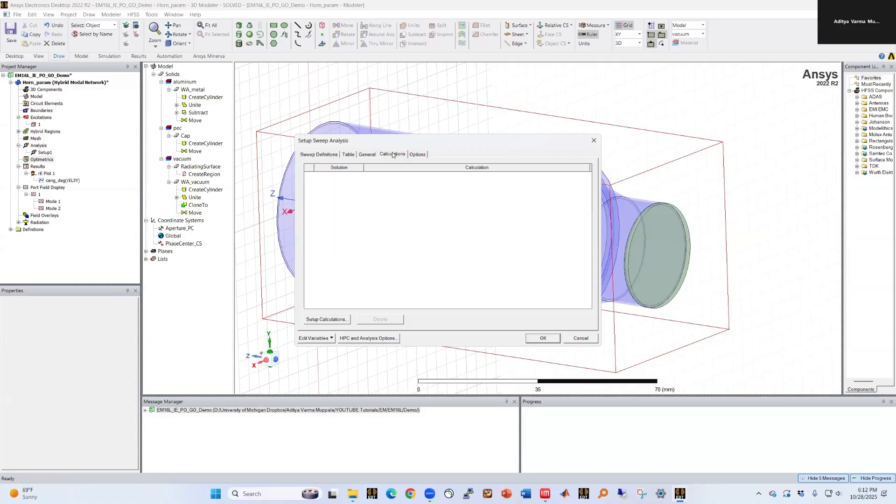
click(327, 320)
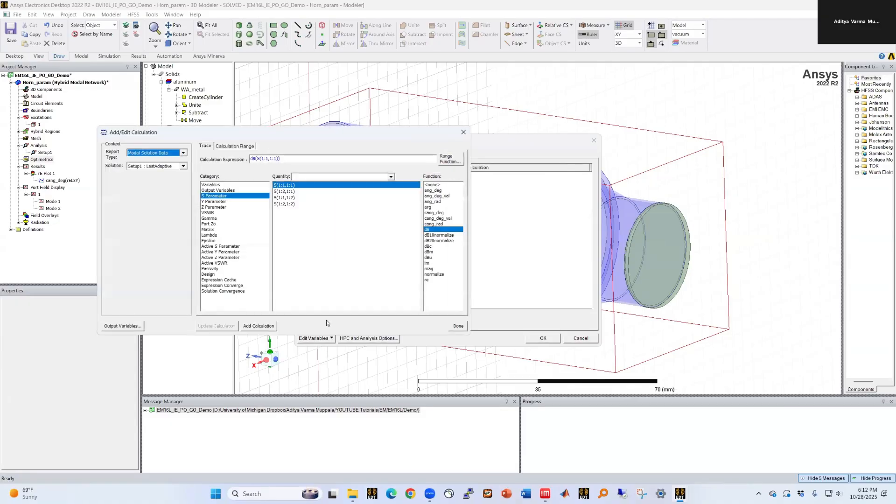
click(165, 154)
click(159, 169)
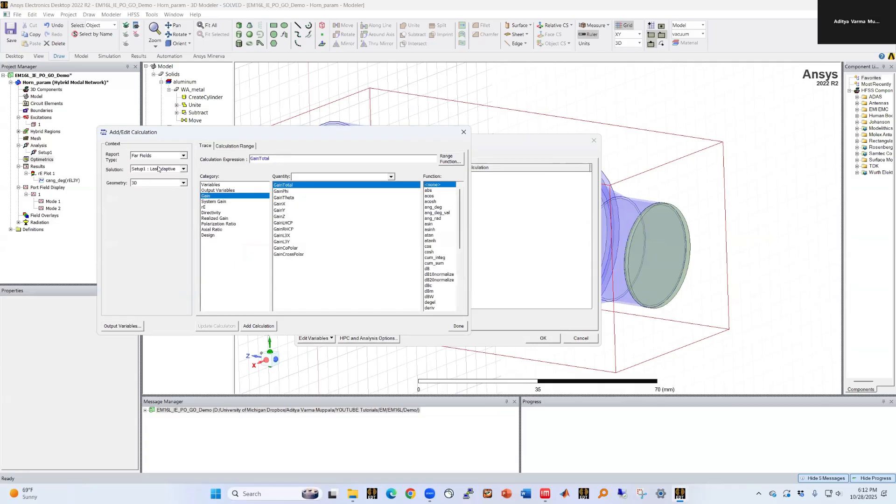
click(156, 183)
click(156, 206)
click(208, 207)
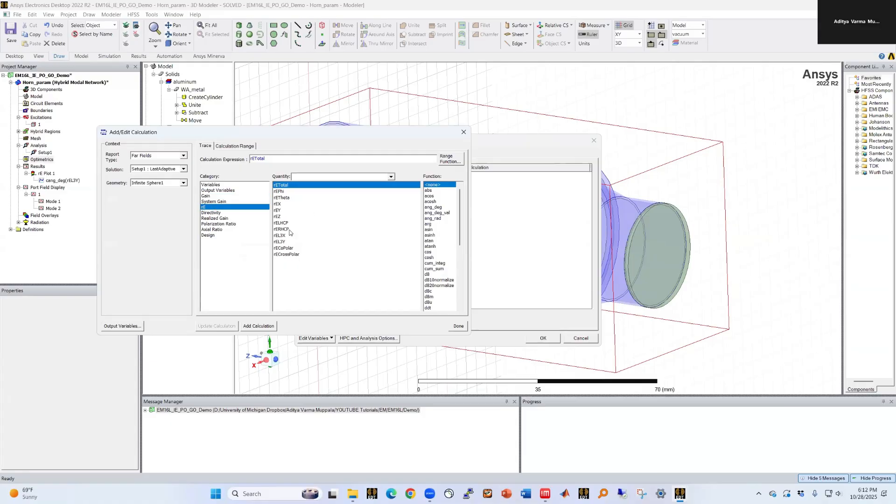
click(283, 241)
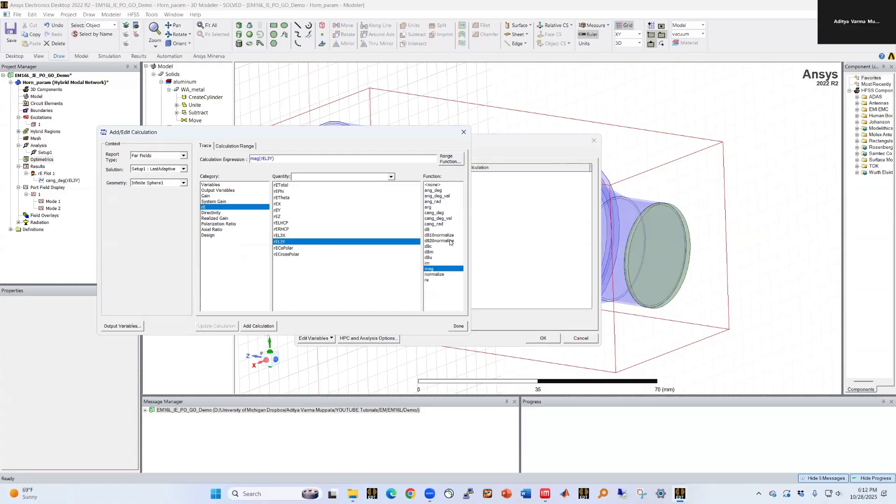
click(434, 213)
Apply the pk2pk range function to the calculation over a Theta range of -40 to 40 deg
click(444, 160)
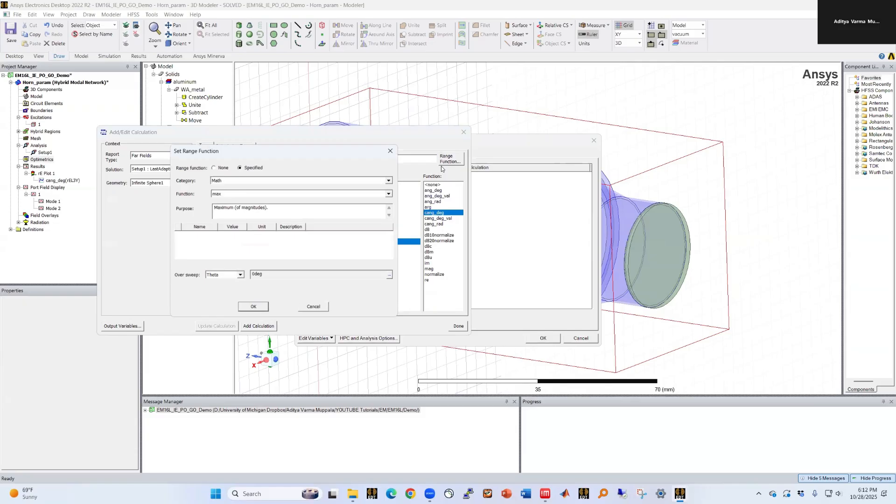
click(249, 194)
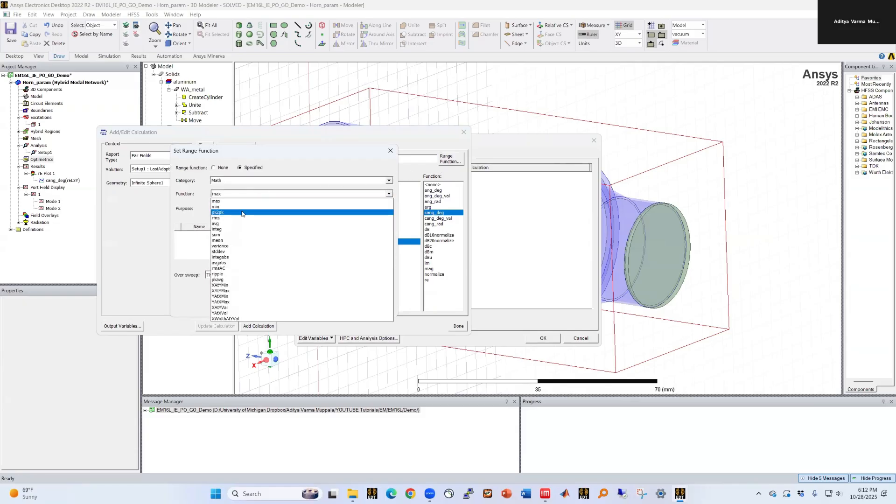
click(242, 211)
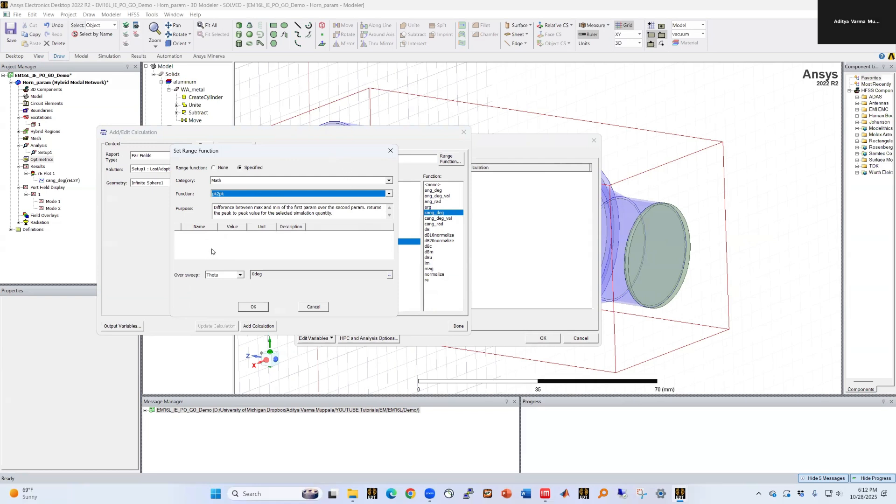
click(390, 276)
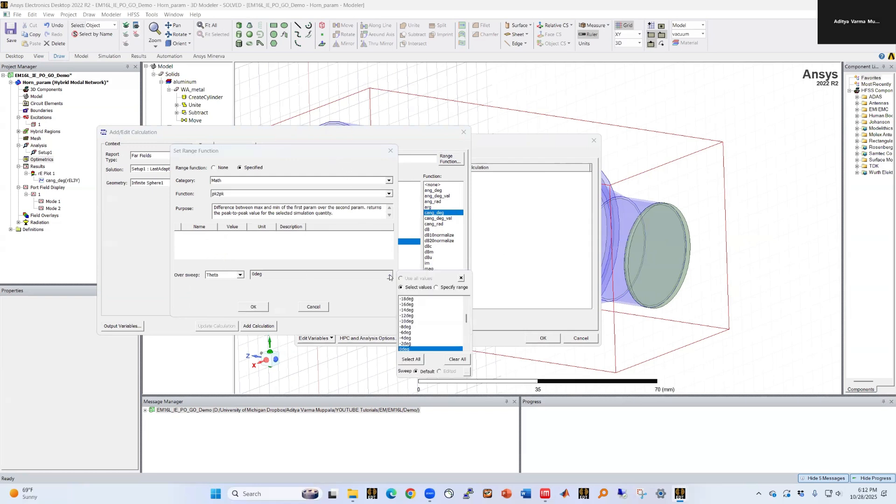
click(439, 287)
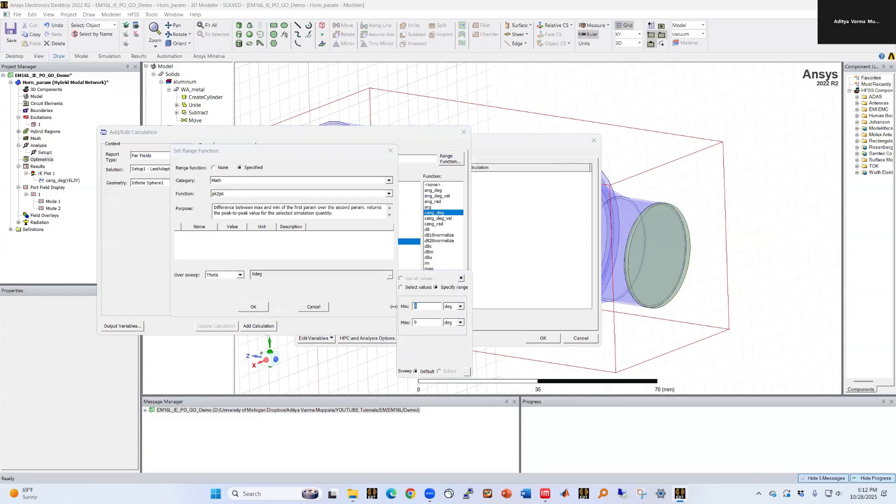
text(-40)
key(Tab)
click(461, 279)
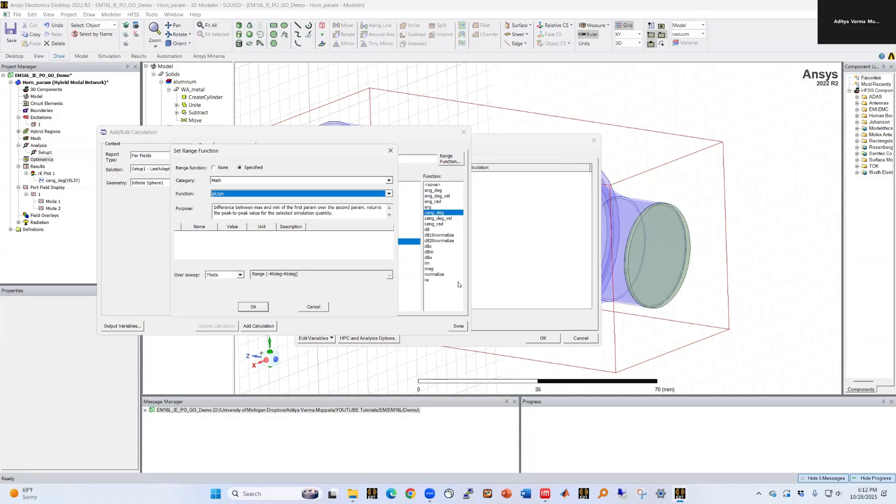
click(253, 307)
Check the Phi and Freq calculation range, add the peak-to-peak phase calculation and save the parametric setup
click(235, 147)
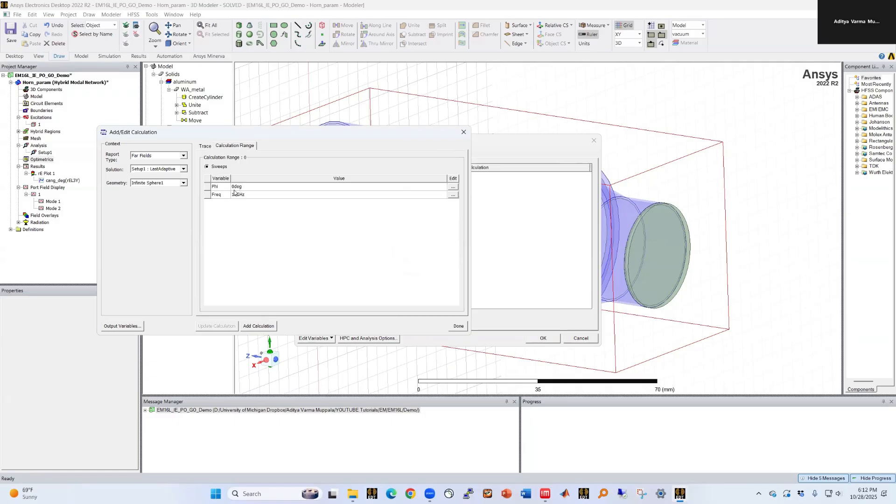
click(205, 146)
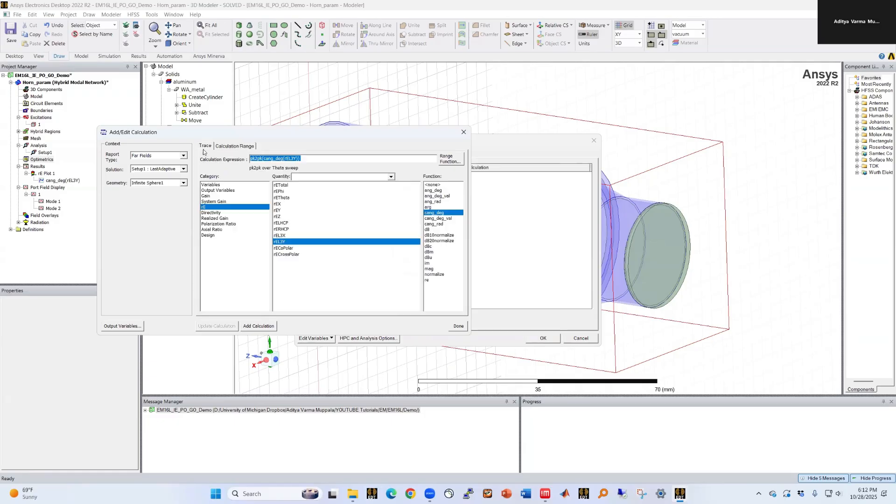
click(259, 326)
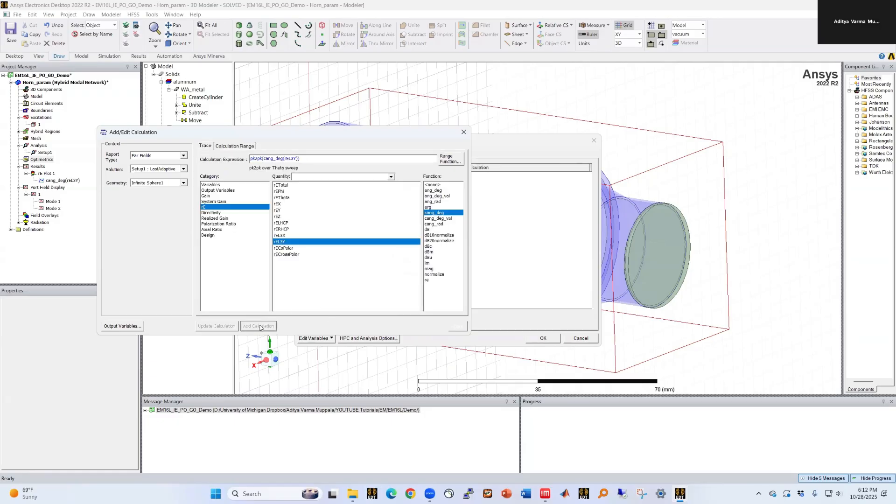
click(459, 325)
click(542, 339)
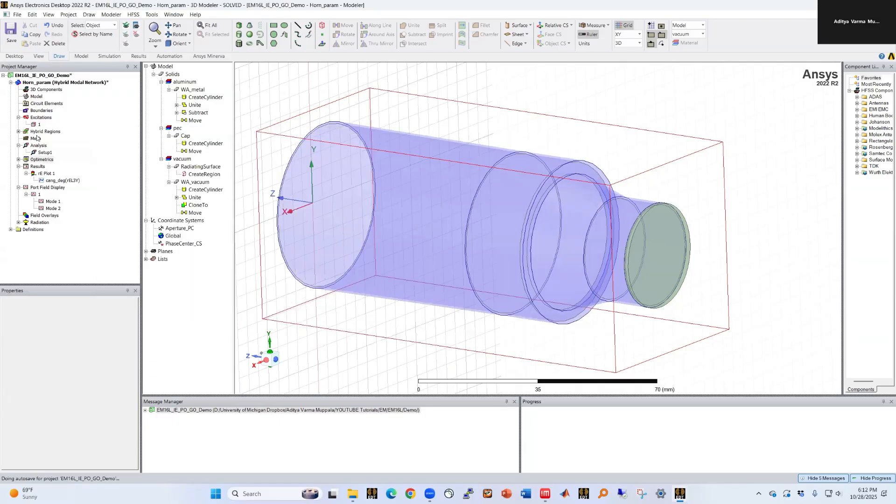
Analyze ParametricSetup1 and view the peak-to-peak phase result plotted against PC_z
click(53, 167)
right_click(53, 169)
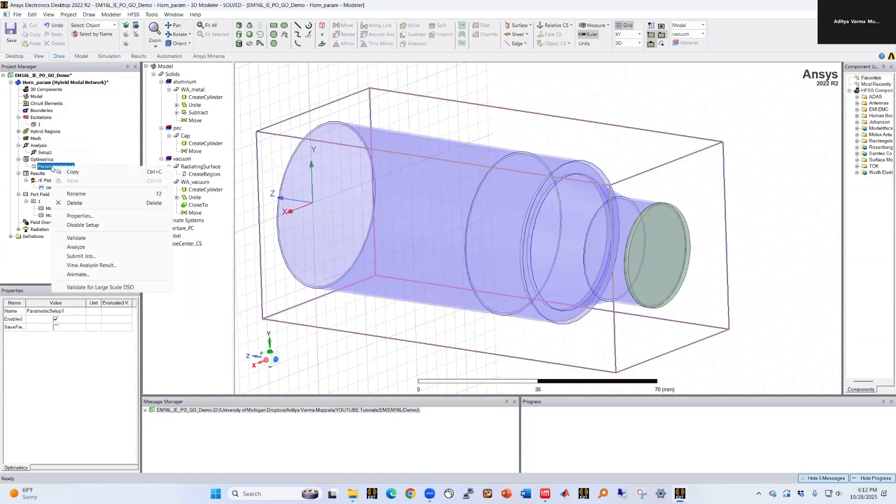
click(82, 244)
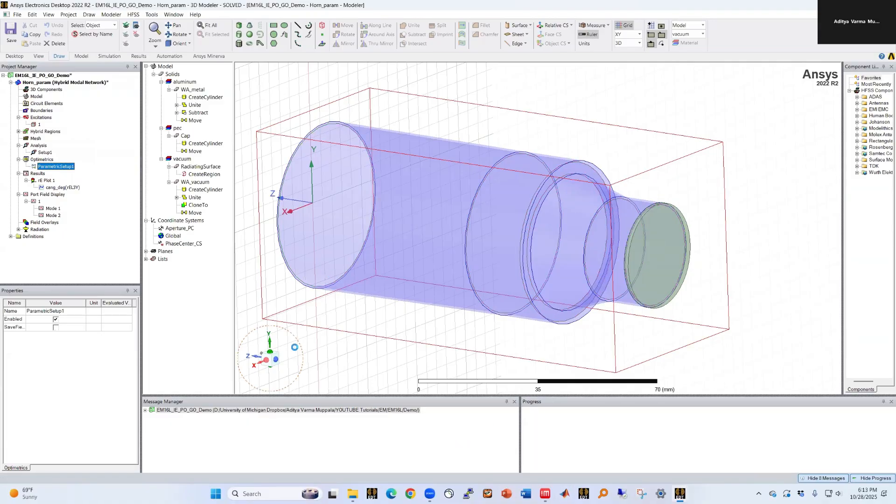
right_click(62, 164)
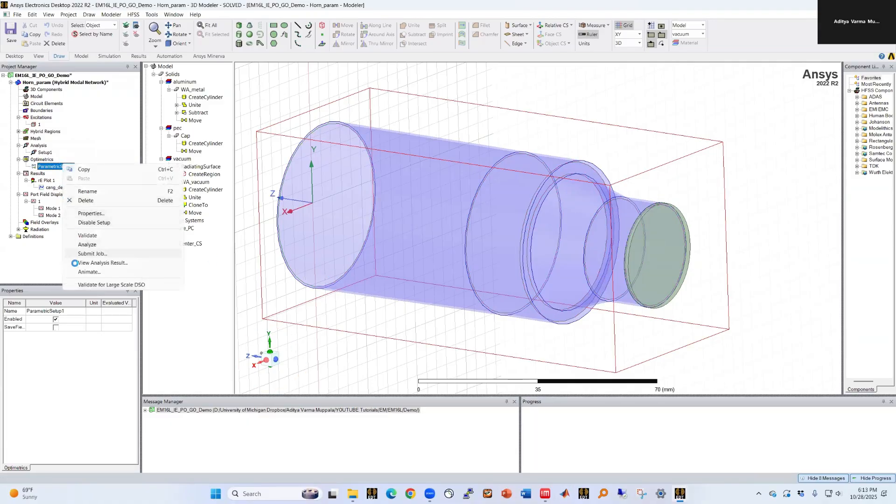
click(93, 262)
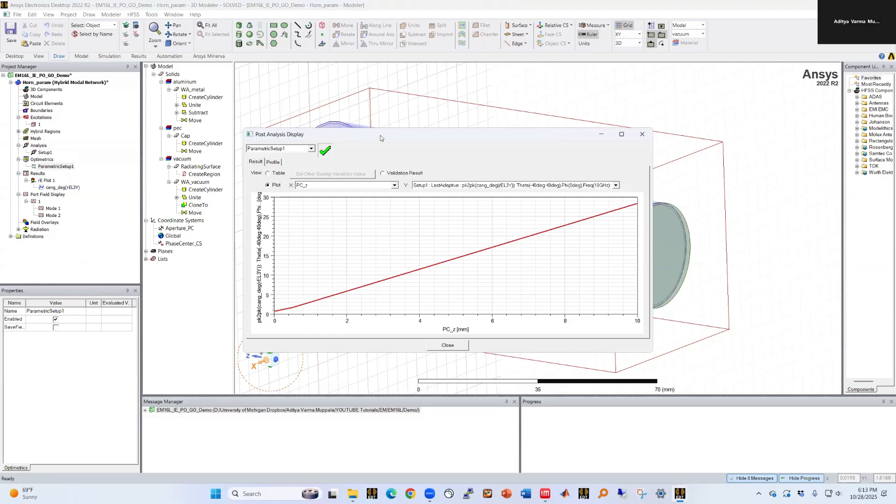
drag(388, 135, 440, 131)
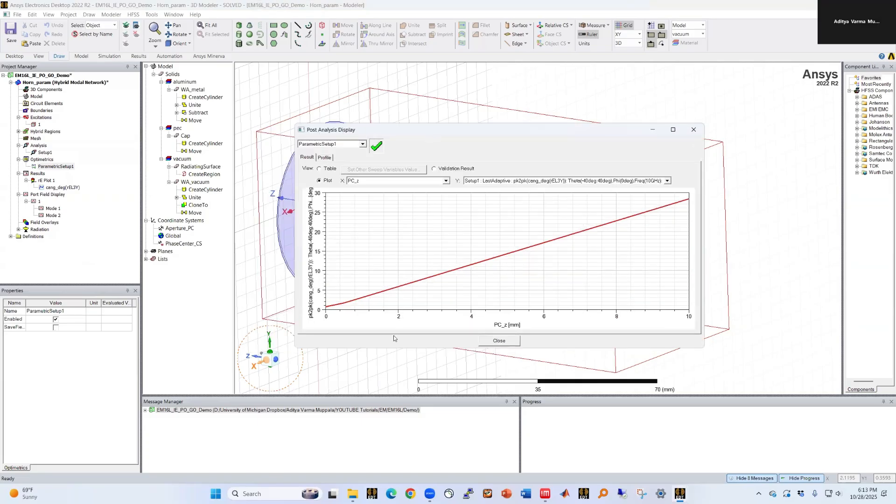
click(499, 340)
Set the start of the PC_z sweep in ParametricSetup1 to -2 mm
double_click(55, 167)
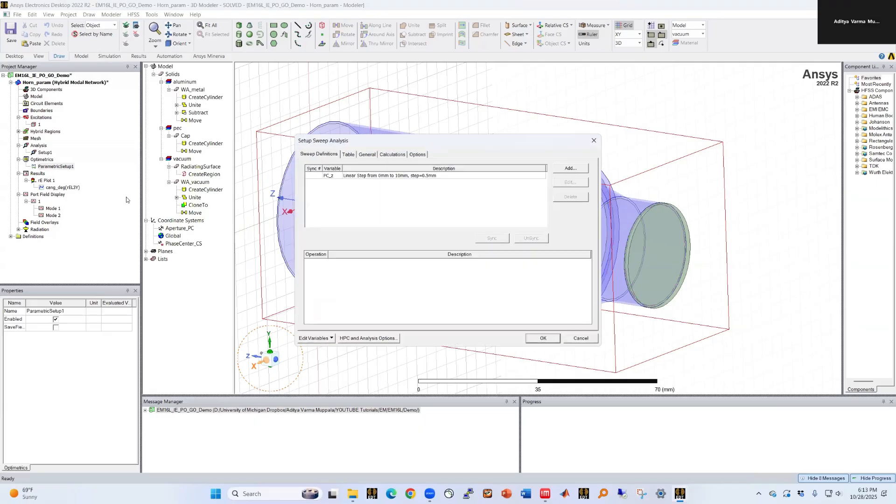
click(461, 176)
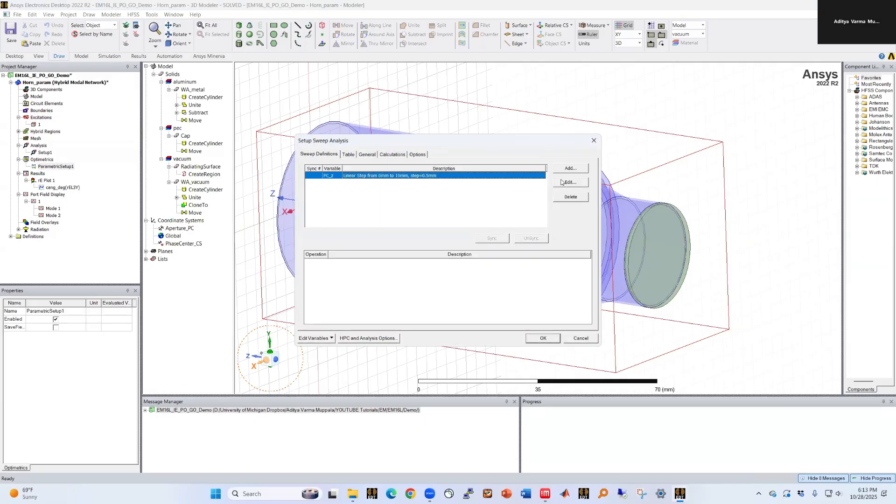
click(570, 182)
text(-)
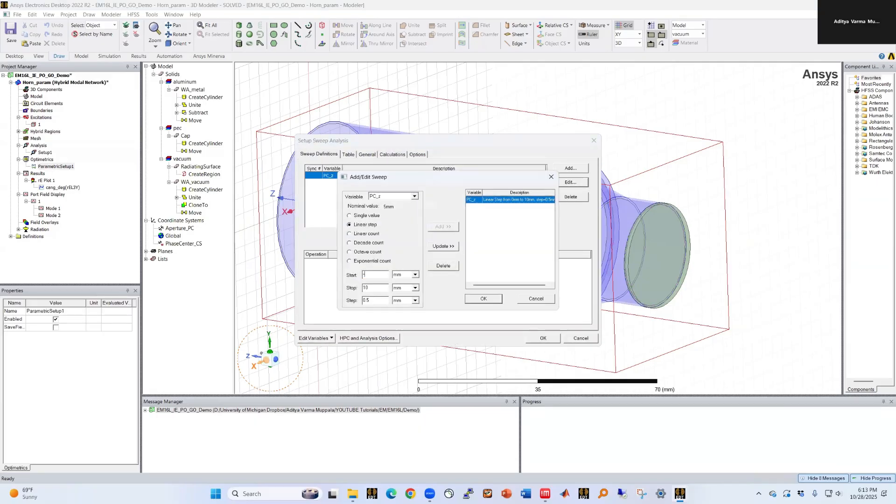
text(2)
click(444, 246)
click(483, 299)
click(542, 338)
Rerun the parametric analysis with the extended sweep and examine the minimum of the peak-to-peak phase curve
right_click(55, 166)
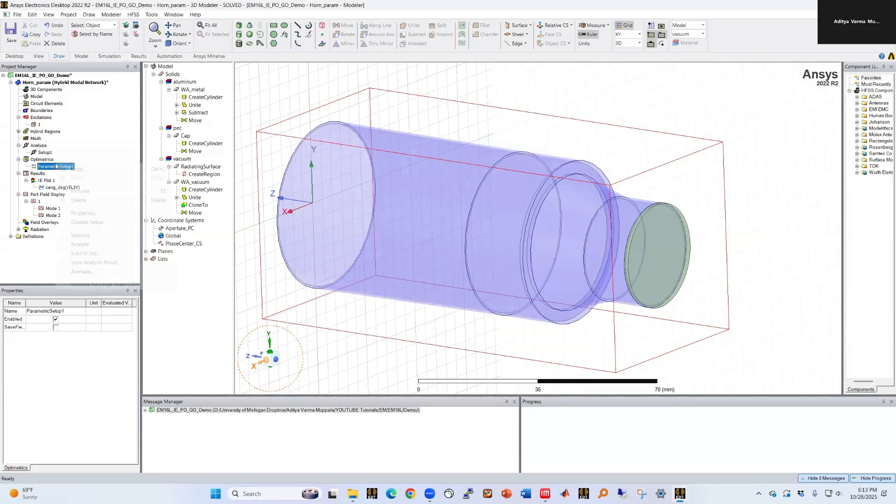
click(93, 243)
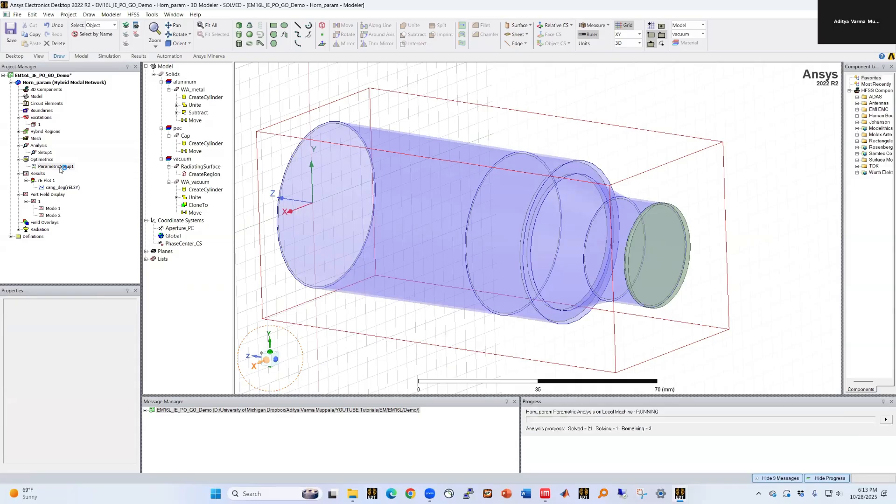
click(60, 168)
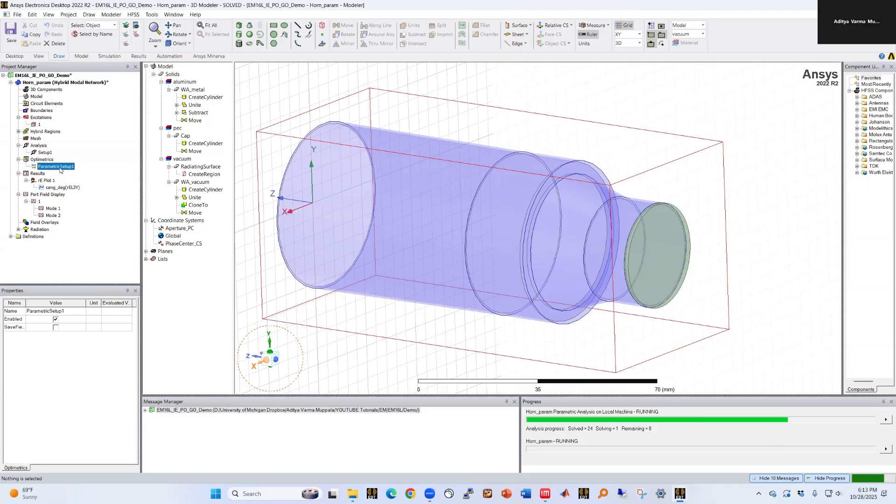
right_click(60, 168)
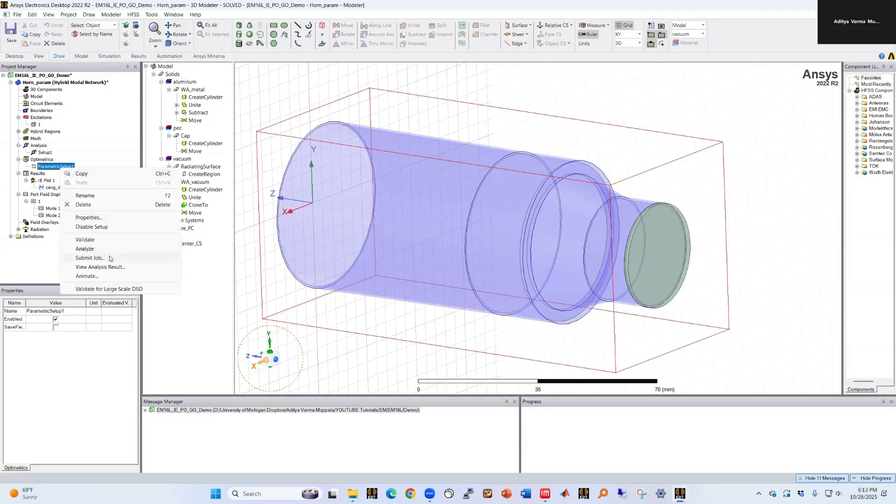
click(106, 268)
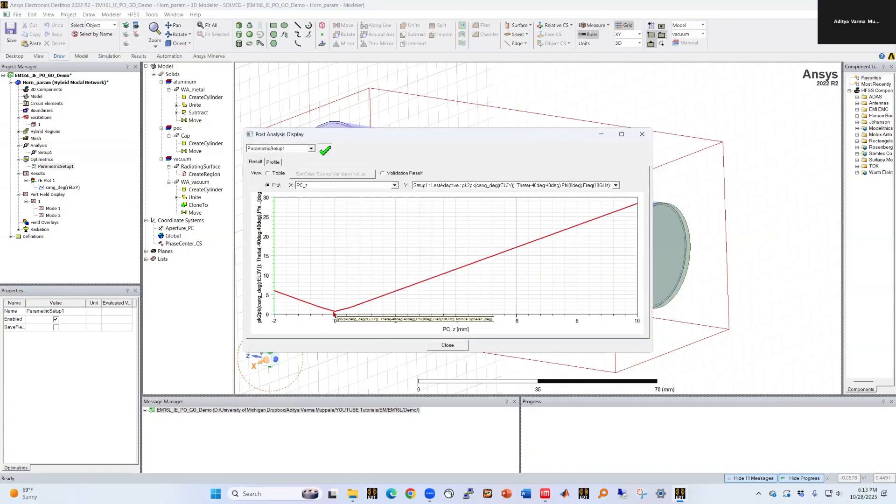
click(456, 348)
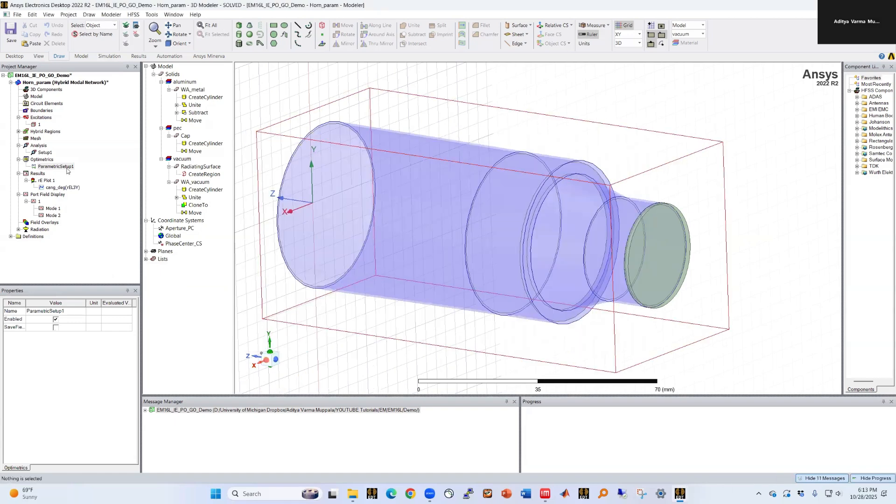
Set the Phi value in ParametricSetup1's peak-to-peak phase calculation range to 90deg and save the setup
double_click(67, 169)
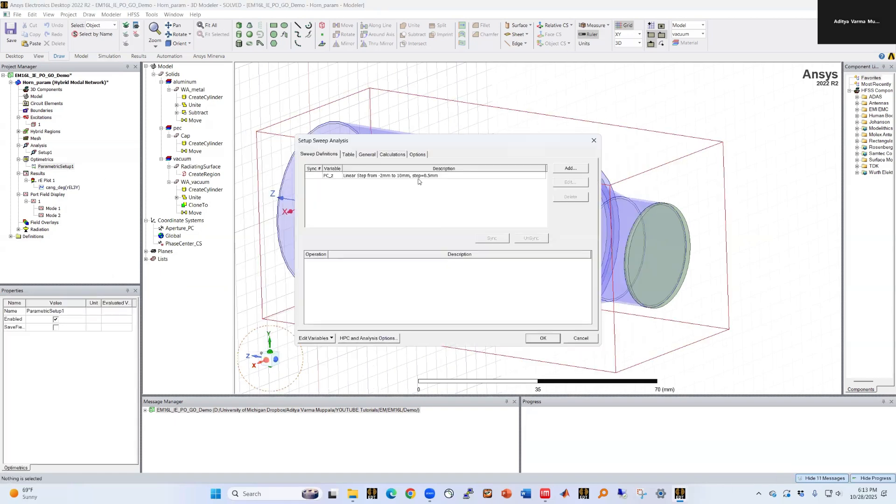
click(393, 154)
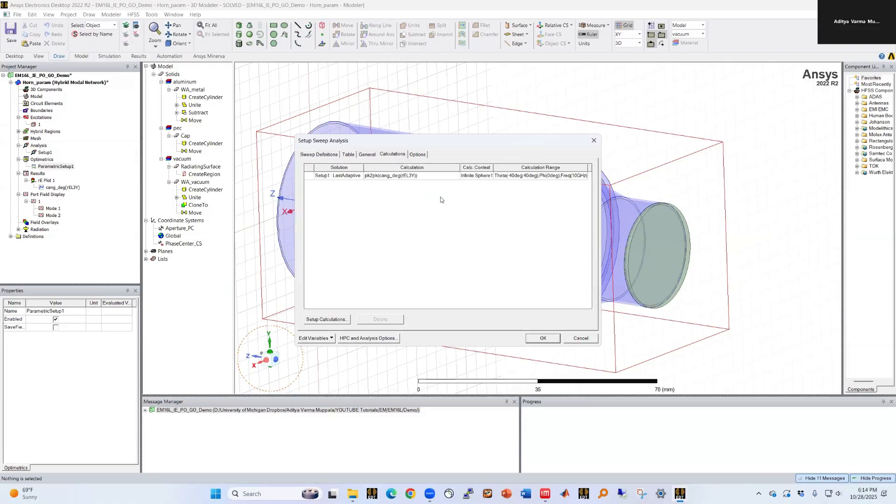
click(526, 179)
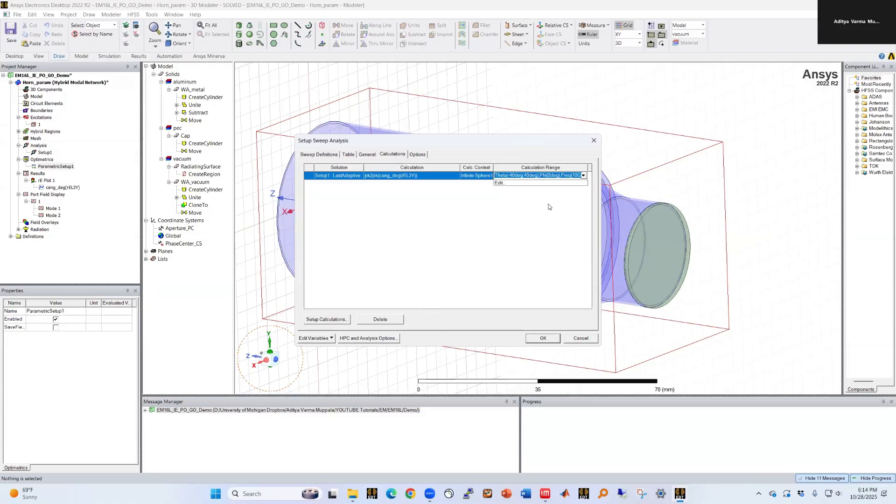
click(544, 183)
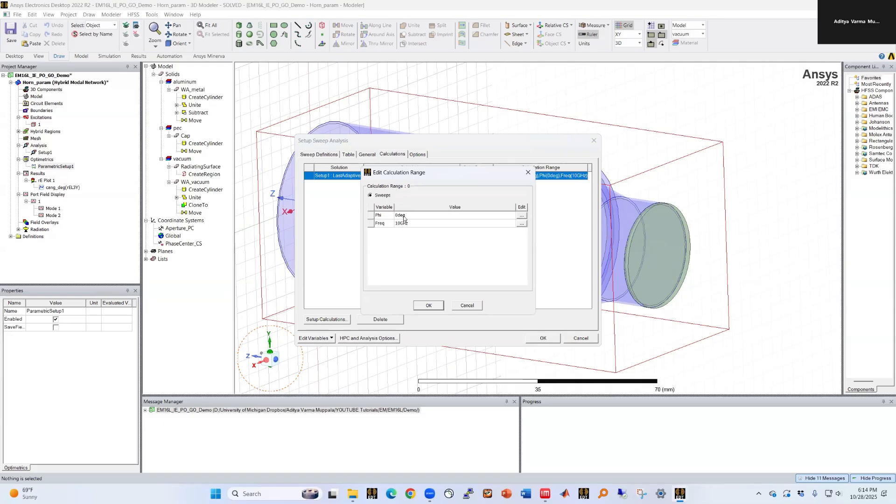
click(521, 216)
scroll(578, 253, down, 12)
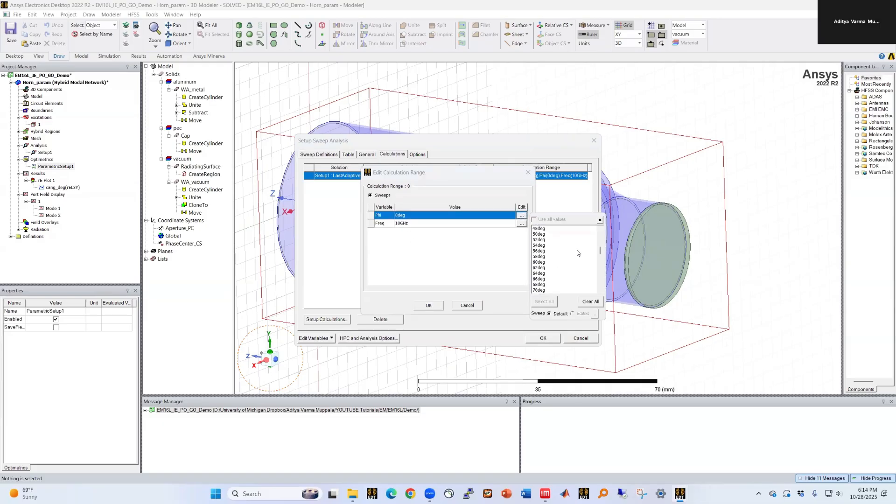
click(550, 280)
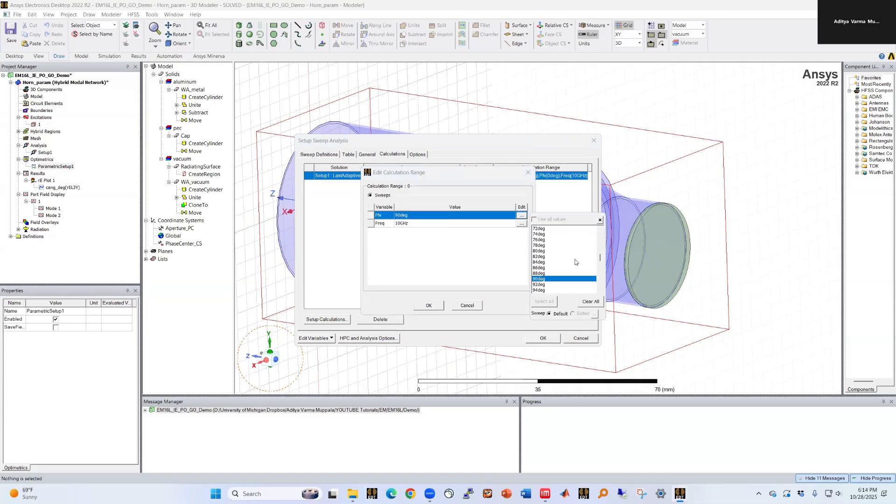
click(600, 220)
click(428, 305)
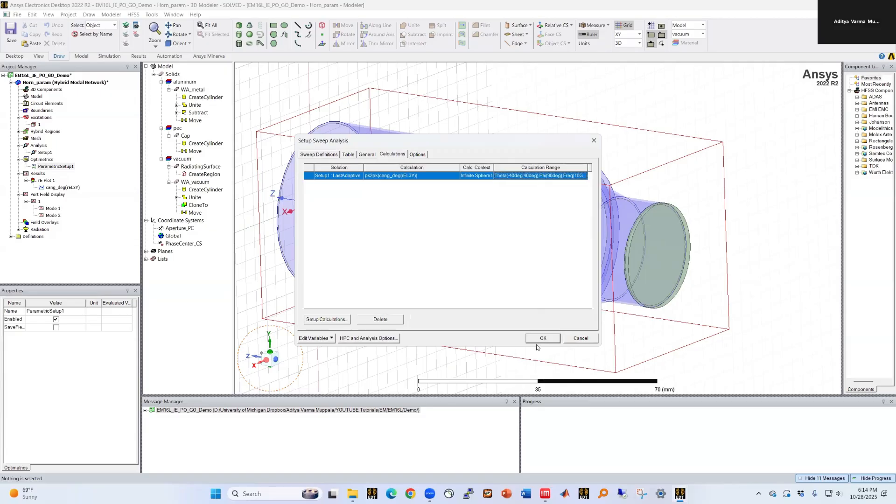
click(541, 338)
Analyze ParametricSetup1 again and examine the minimum of the peak-to-peak phase plotted against PC_z for the 90deg Phi cut
right_click(55, 167)
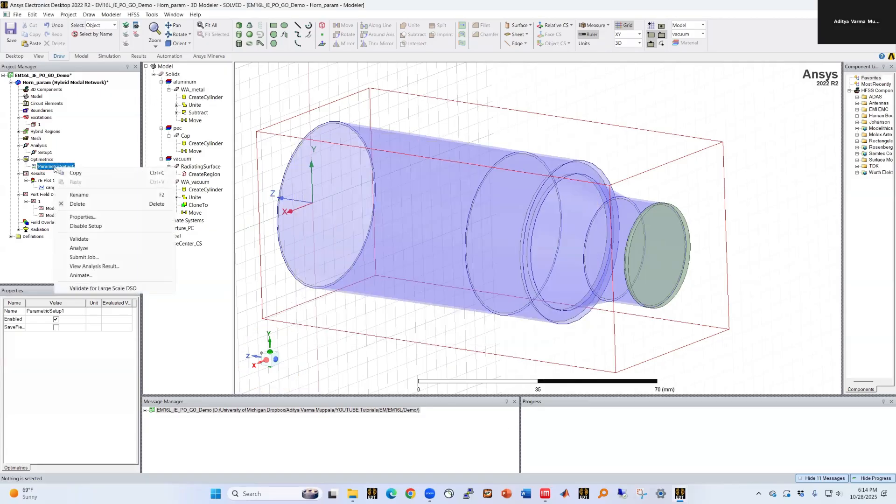
click(98, 247)
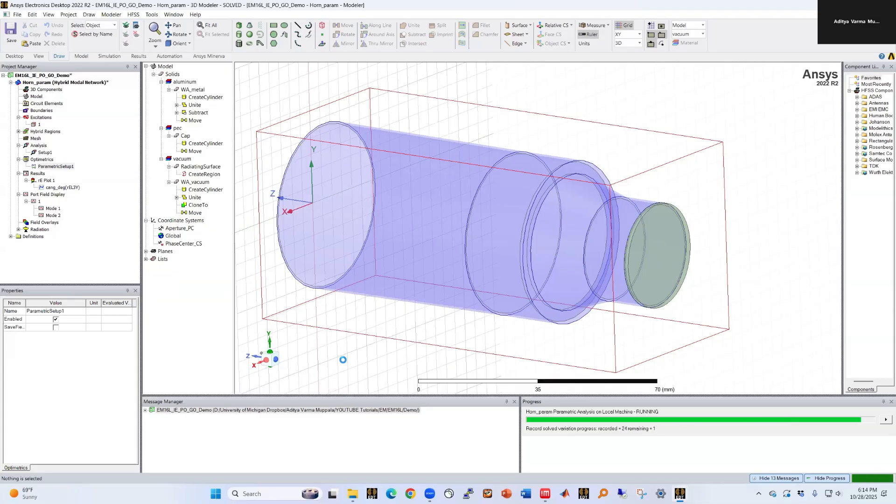
right_click(40, 174)
click(92, 266)
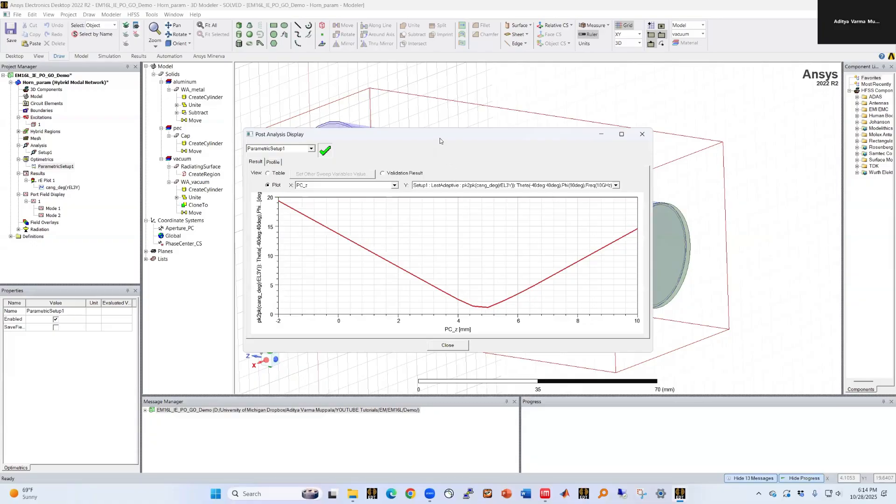
drag(440, 141, 596, 157)
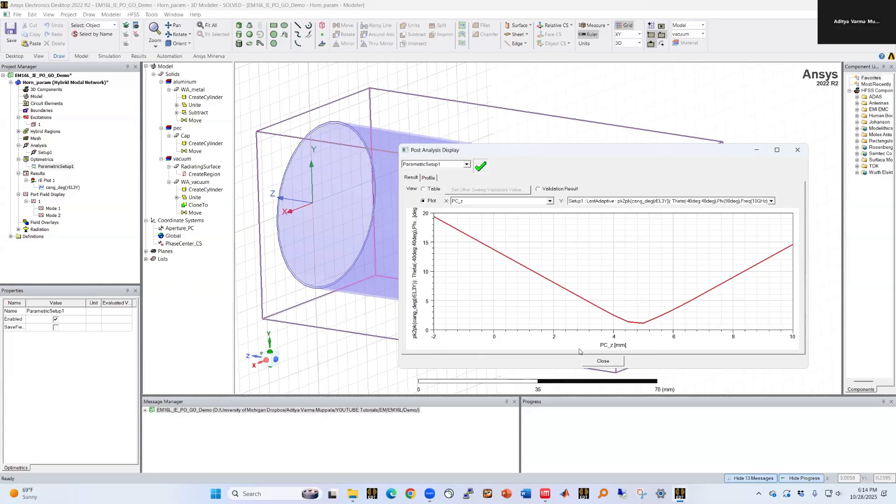
click(602, 361)
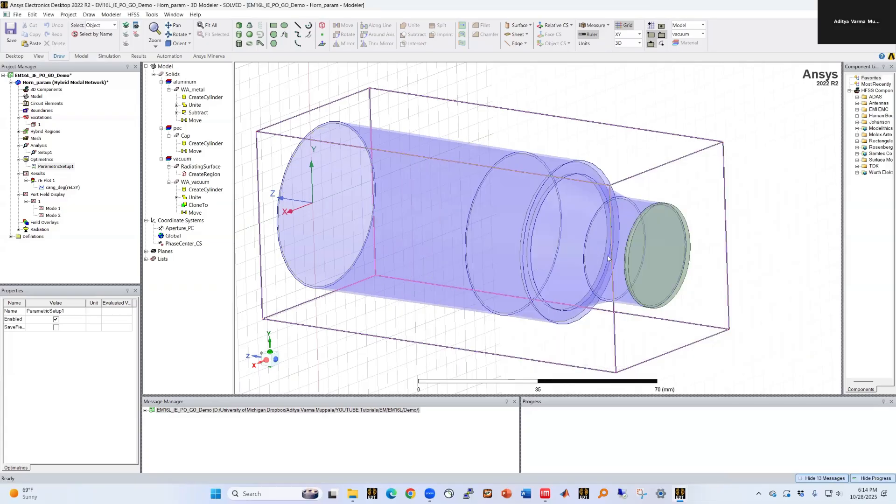
scroll(607, 258, down, 2)
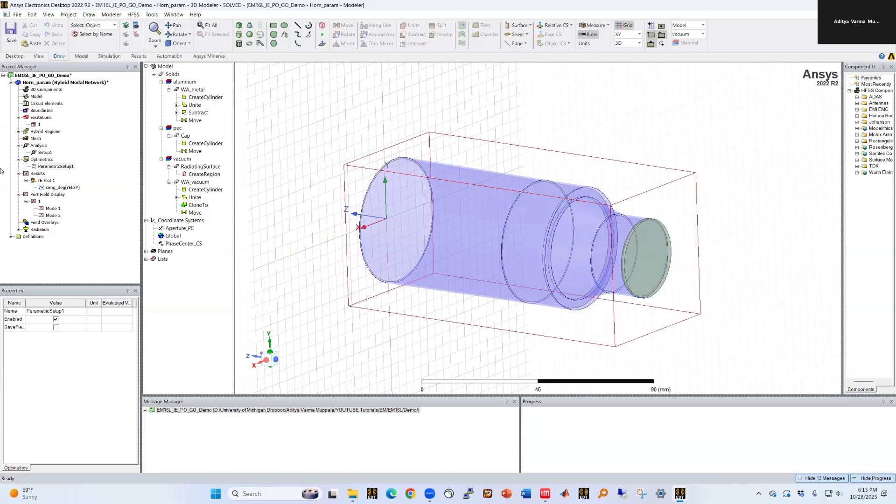
Open rE Plot 1 and examine the 3D phase pattern of rEL3Y at the current PC_z value
double_click(47, 180)
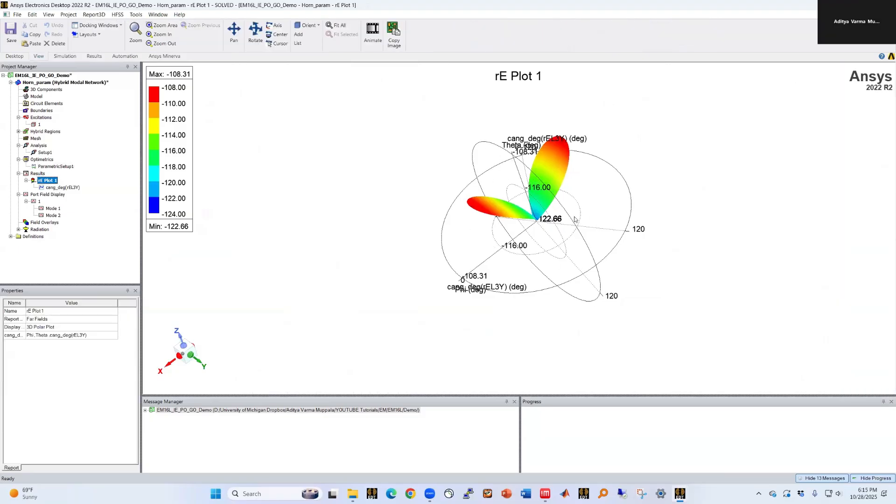
click(79, 83)
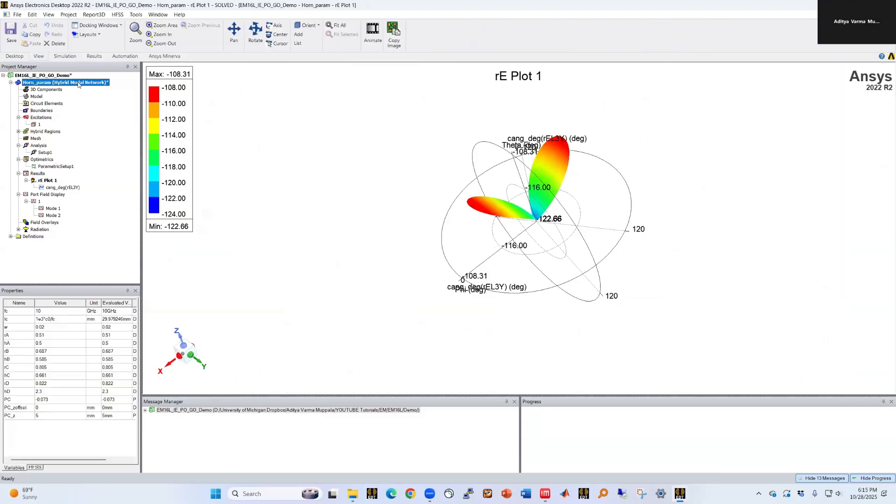
click(43, 416)
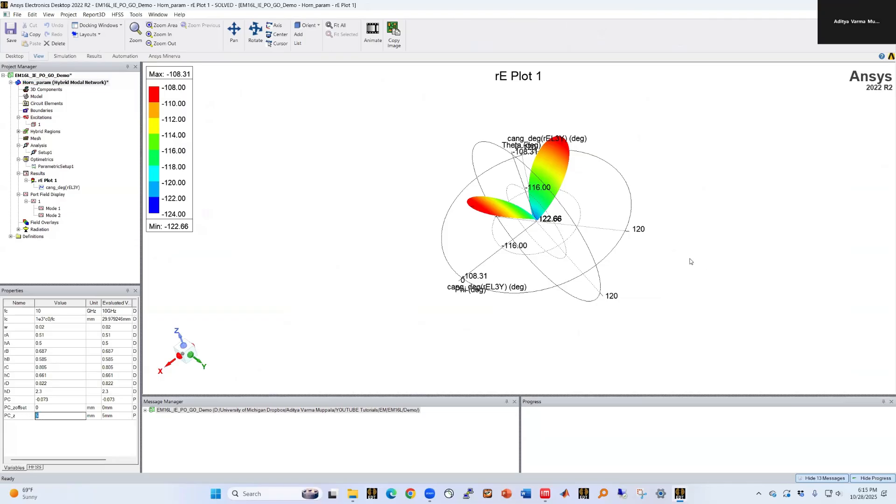
drag(599, 227, 544, 225)
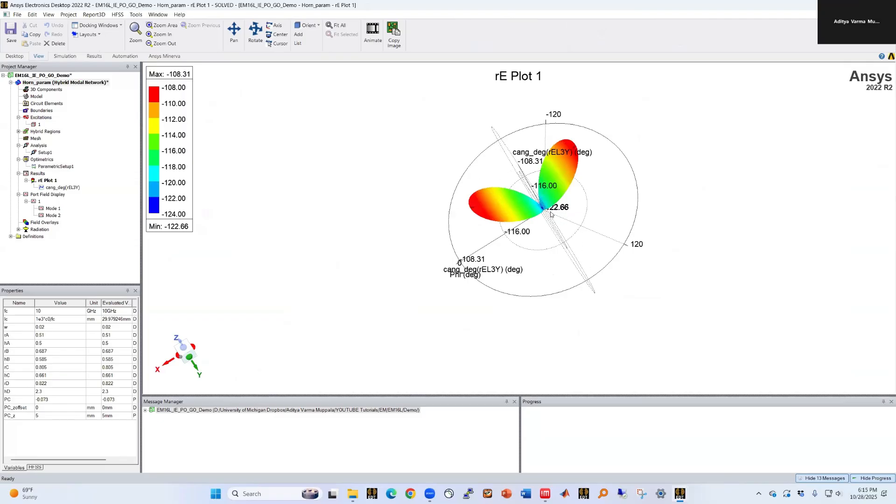
Set the PC_z design variable to 0 mm and examine the phase pattern in rE Plot 1
click(56, 415)
text(0)
key(Return)
alt+drag(559, 195, 581, 182)
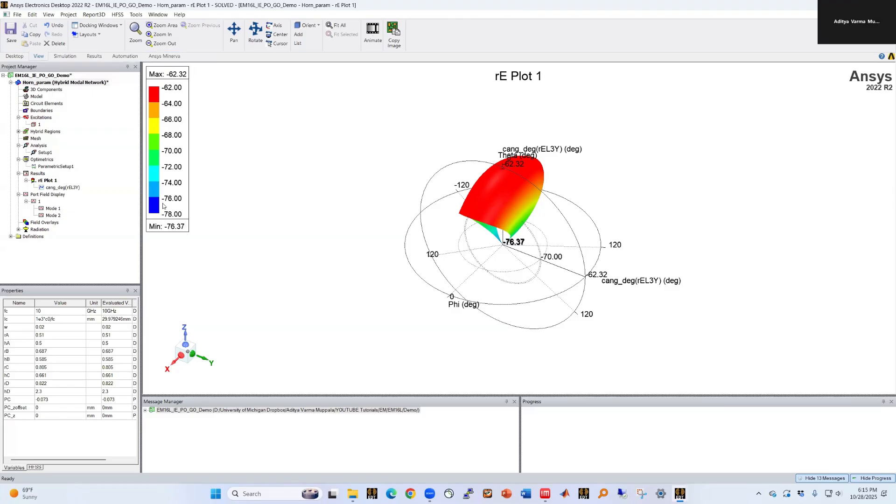
Set the PC_z design variable to 2.5 mm and examine the phase pattern in rE Plot 1
click(51, 415)
text(2.5)
click(44, 423)
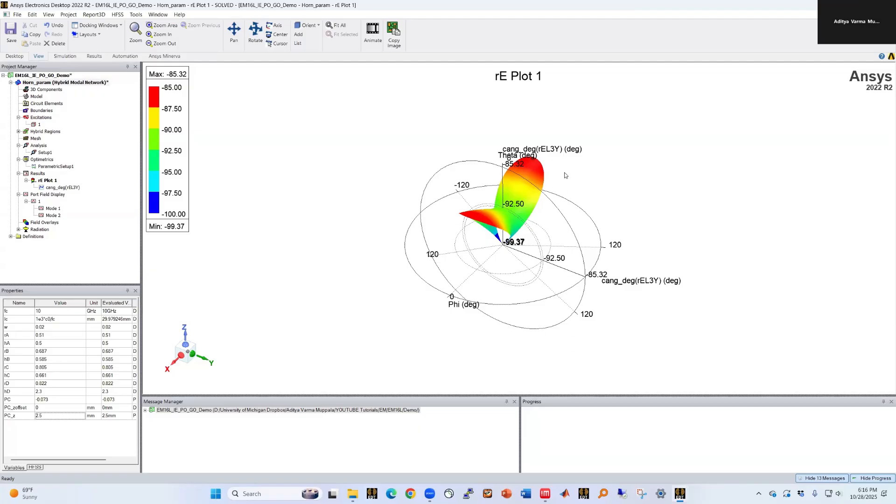
alt+drag(546, 240, 515, 228)
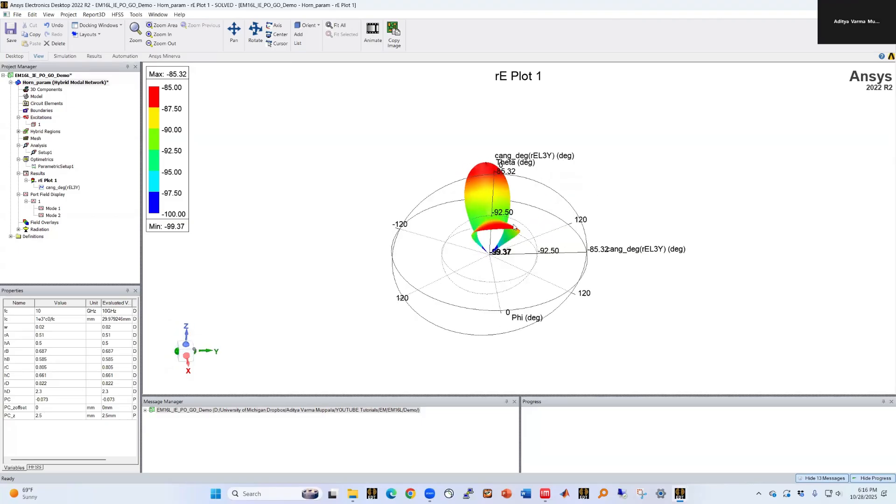
Create a new 3D far-field report of dB(rEL3Y) based on the trace in rE Plot 1
double_click(76, 82)
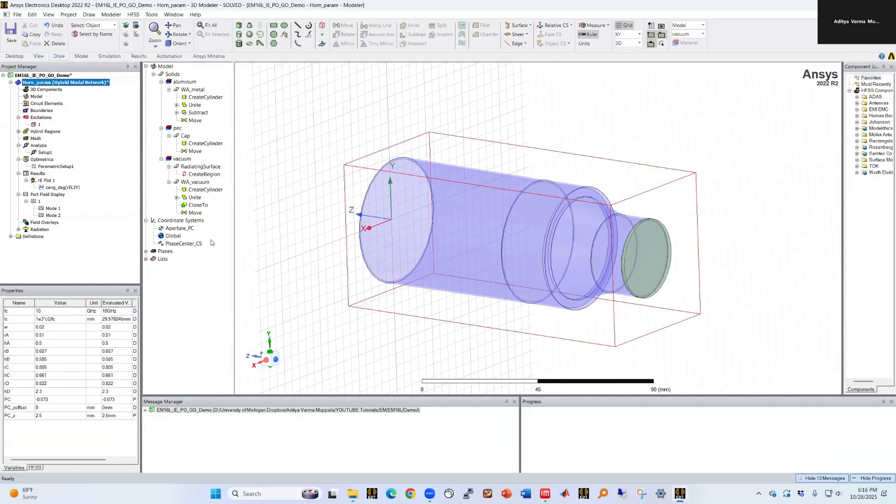
click(46, 180)
double_click(45, 181)
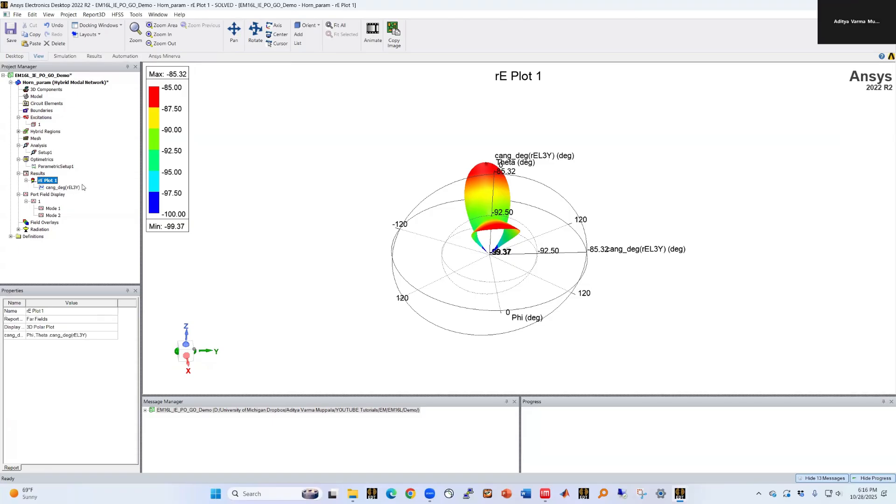
double_click(70, 188)
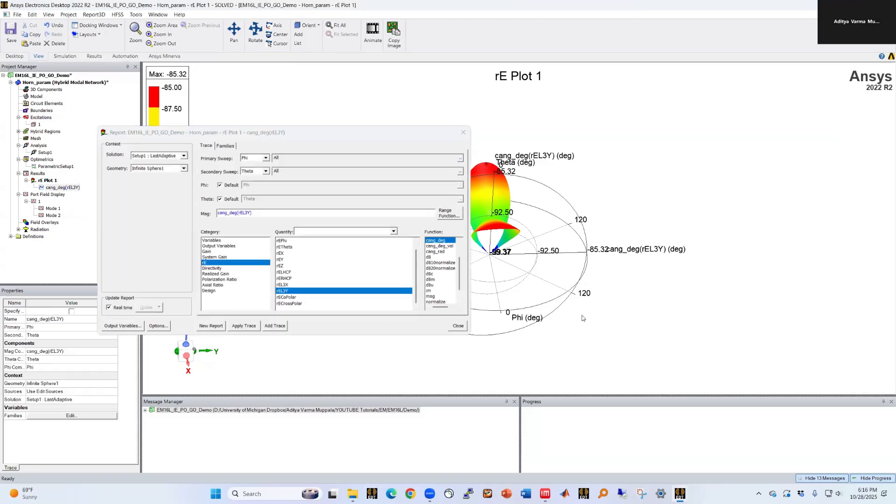
click(432, 257)
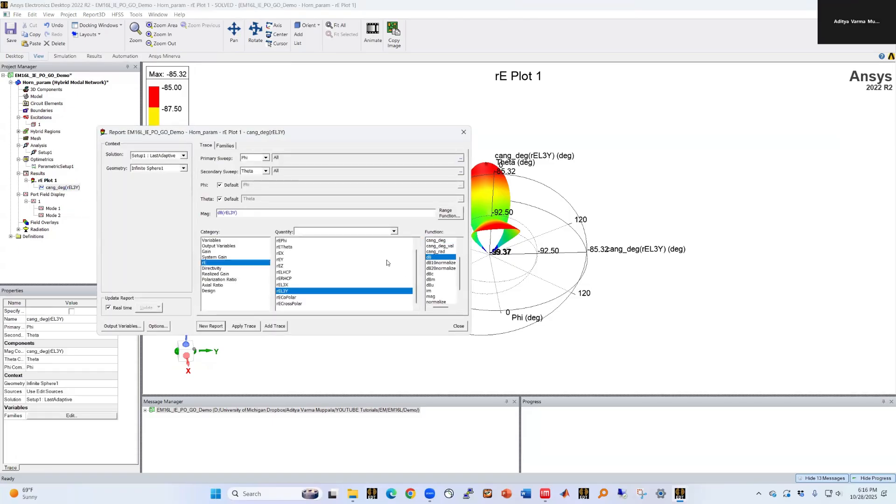
click(211, 326)
click(460, 326)
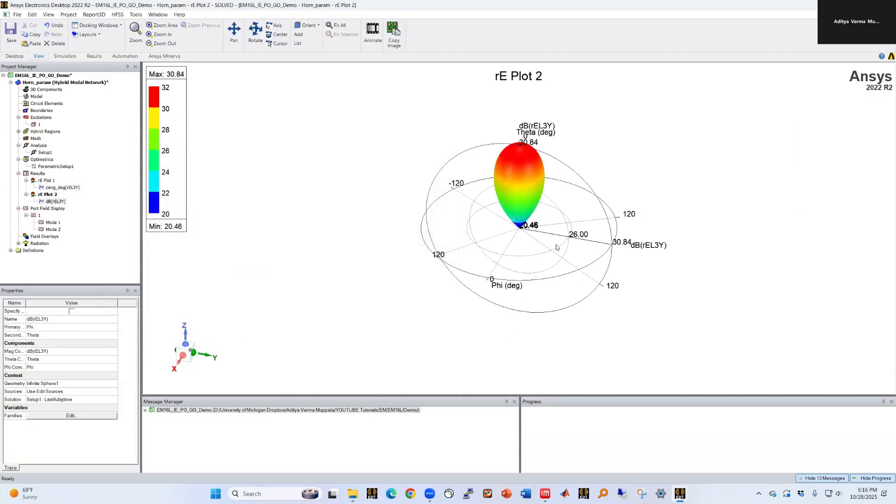
Inspect the dB(rEL3Y) pattern, then return to the Horn_param model and save the project
alt+drag(465, 329, 546, 243)
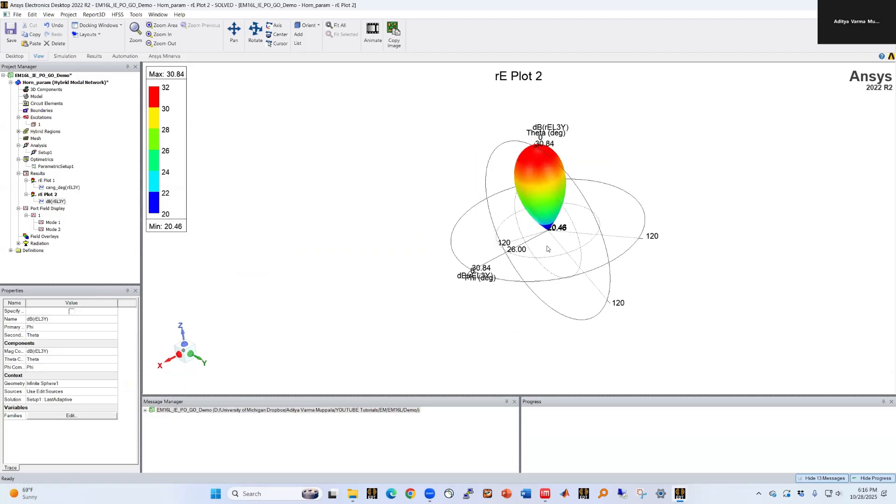
double_click(82, 84)
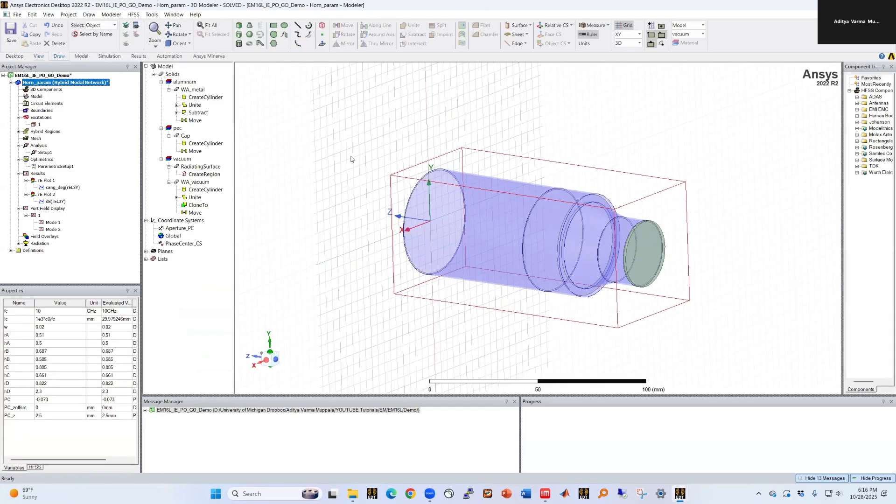
click(11, 42)
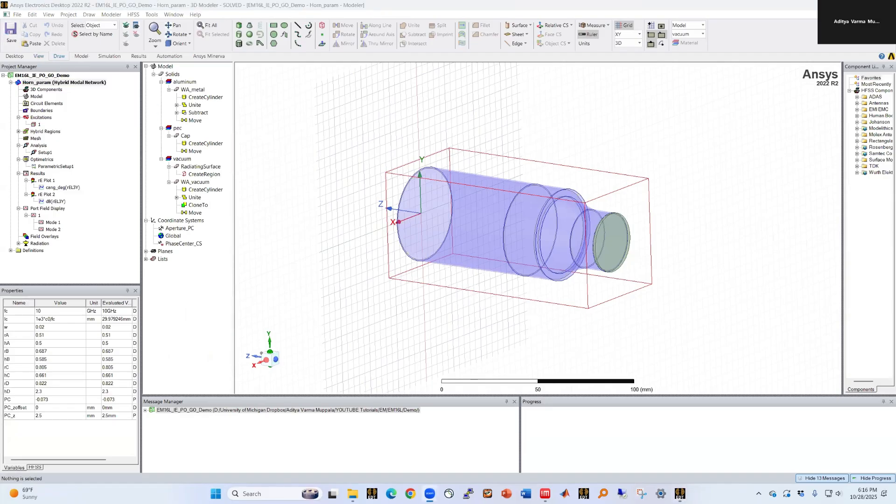
Insert a new HFSS design in the project and name it Parabolic_IE
click(72, 14)
click(88, 25)
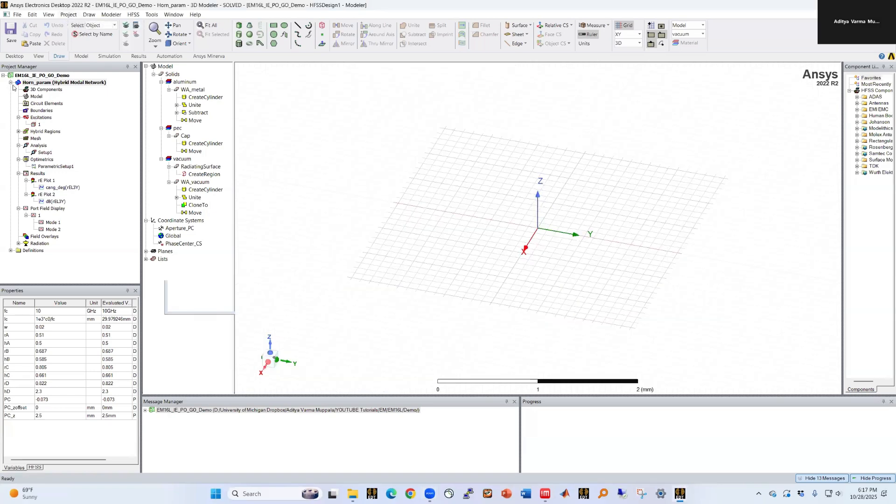
right_click(47, 82)
click(71, 111)
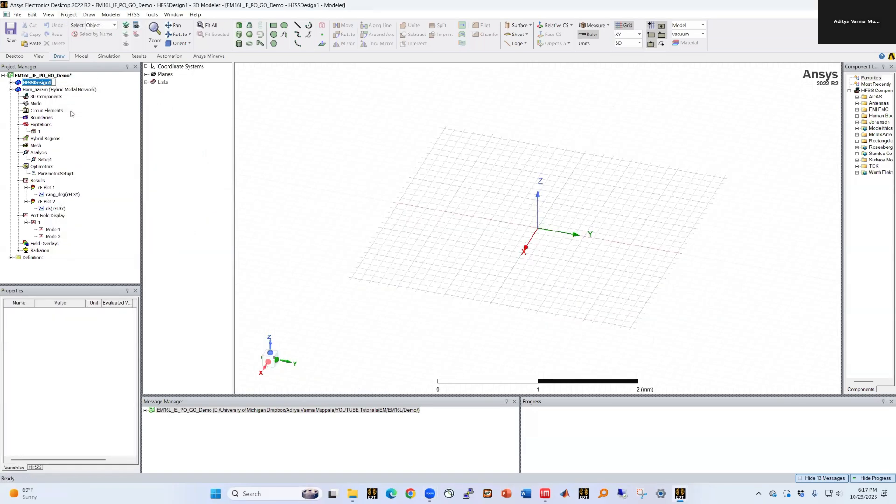
text(Pra)
text(arabo)
text(lic)
text(_IE)
key(Return)
click(11, 82)
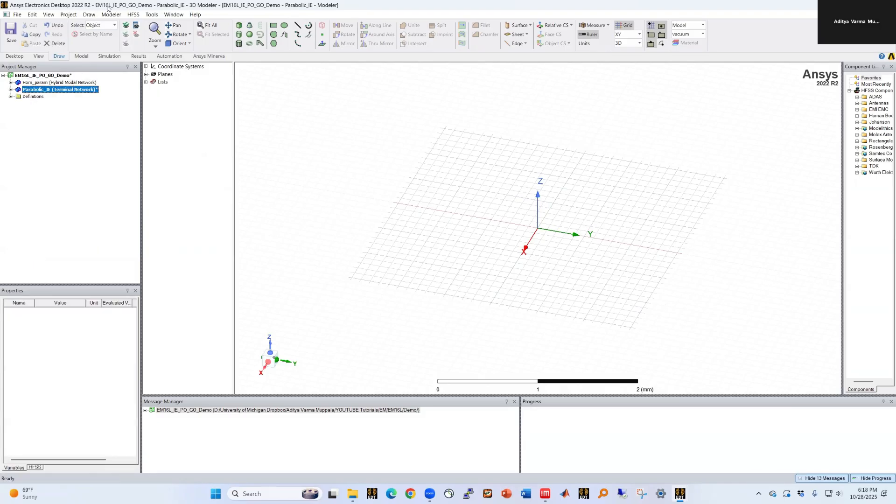
Set the solution type of Parabolic_IE to HFSS with Hybrid and Arrays, using modal network analysis
click(134, 14)
click(147, 22)
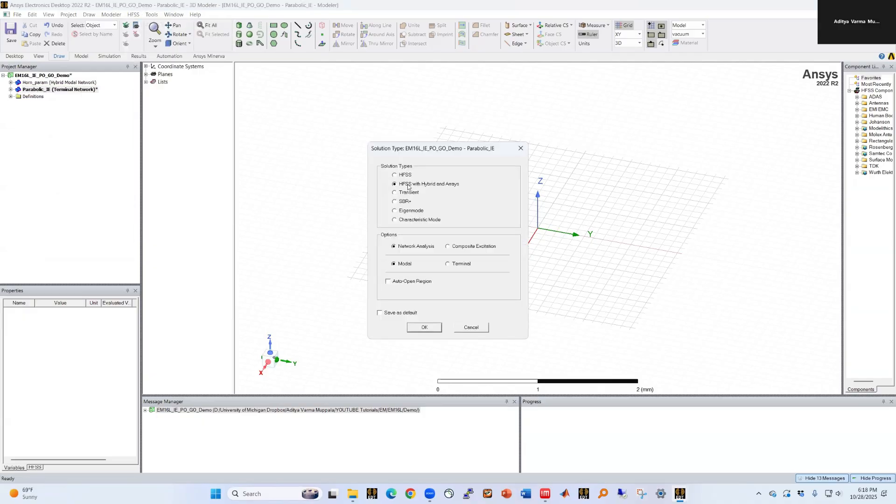
click(423, 327)
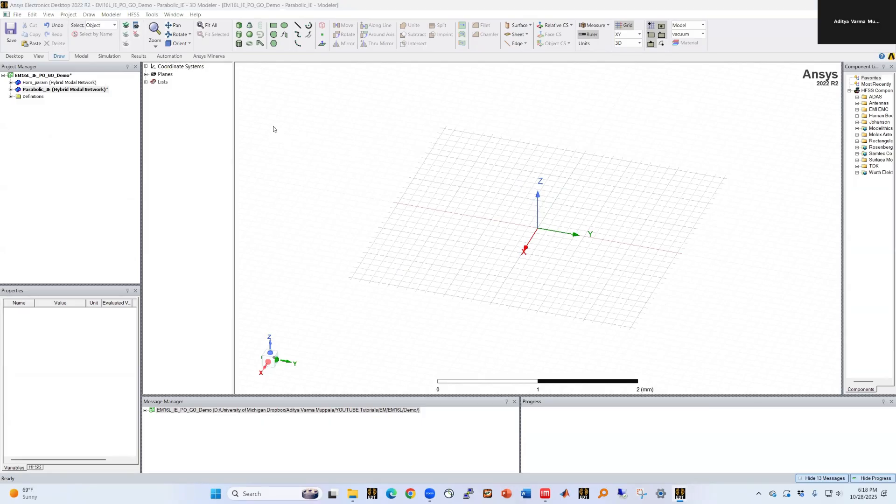
Start an equation-based surface with X = _u*cos(_v), Y = _u*sin(_v) and Z = (_u*_u)/(4*f)
click(284, 35)
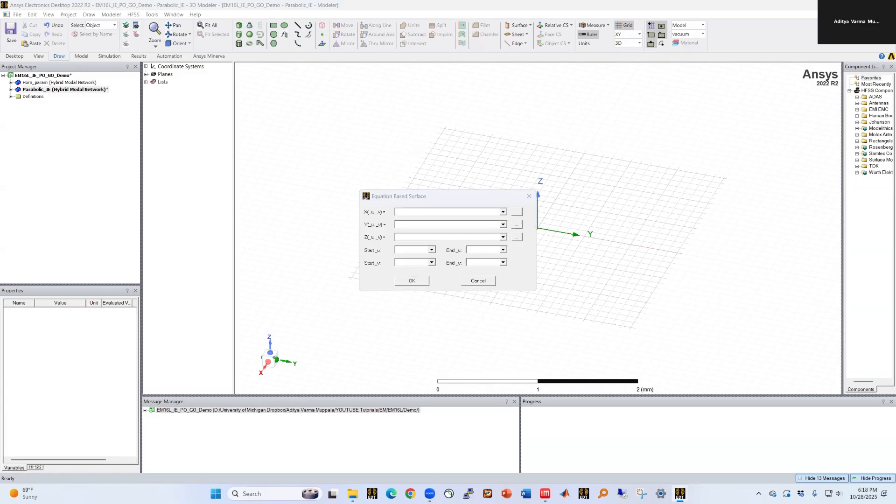
click(416, 211)
click(452, 226)
text(_u*sin(_v)
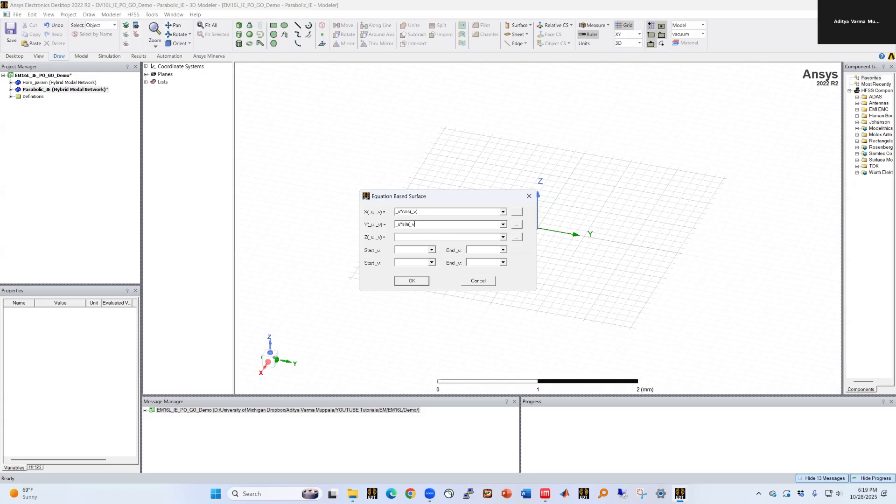
click(448, 239)
Set the surface's parameter ranges to _u from 0 to D/2 and _v from 0 to 2*pi
click(432, 250)
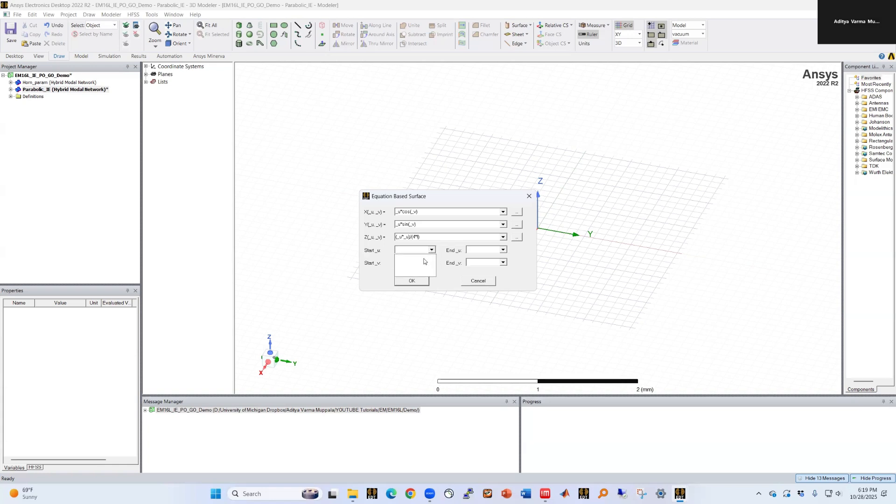
text(0)
click(486, 250)
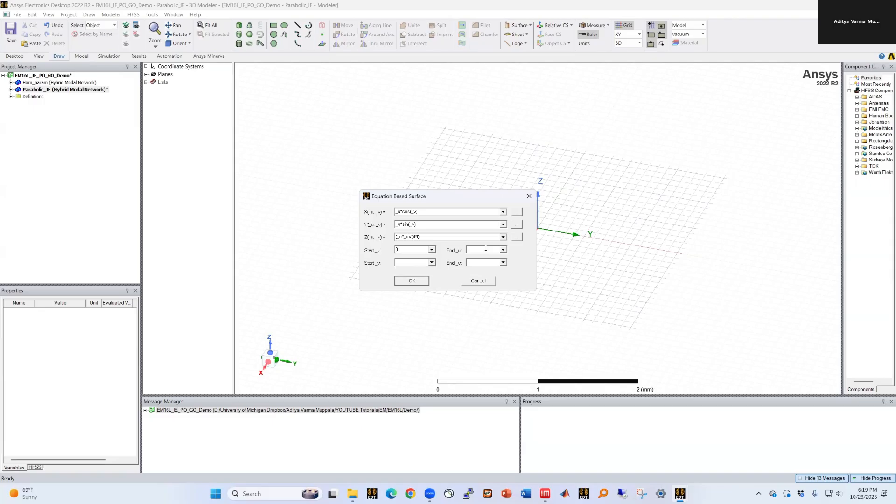
text(D/2)
key(Return)
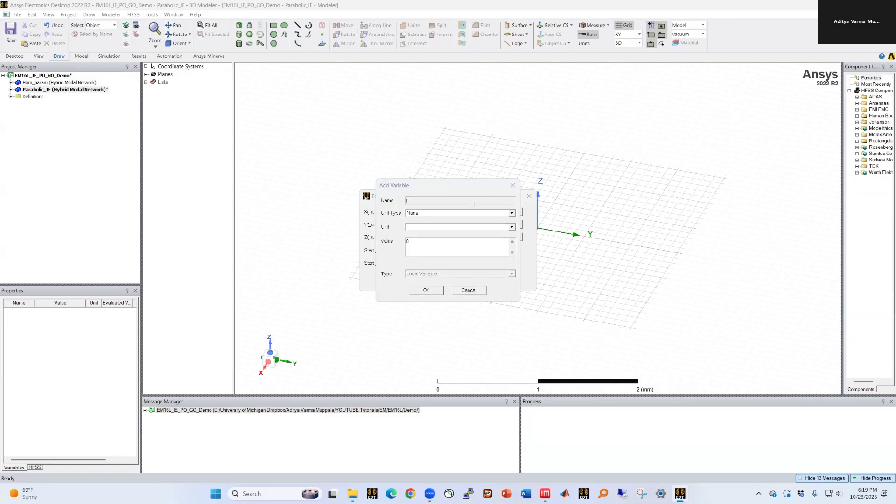
Define the variables f as 0.77 m and D as 1.29 m to create the parabolic surface
click(442, 246)
text(0.77)
key(Return)
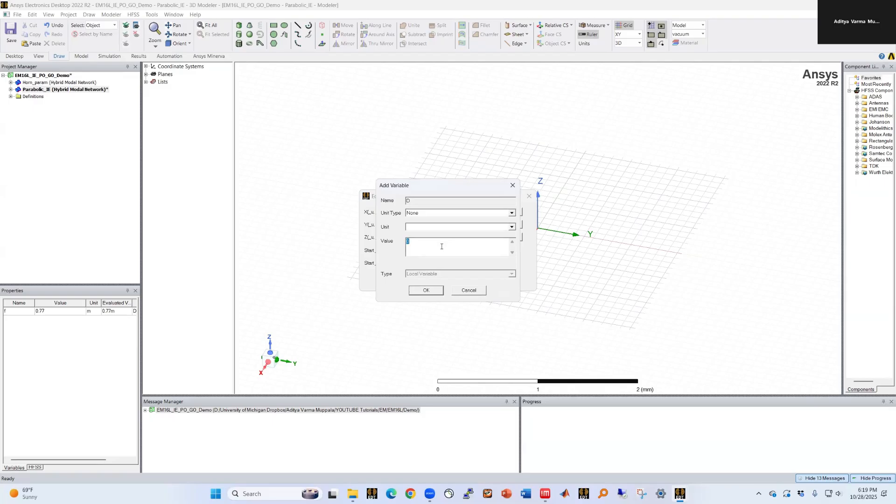
text(1.29m)
key(Return)
click(441, 246)
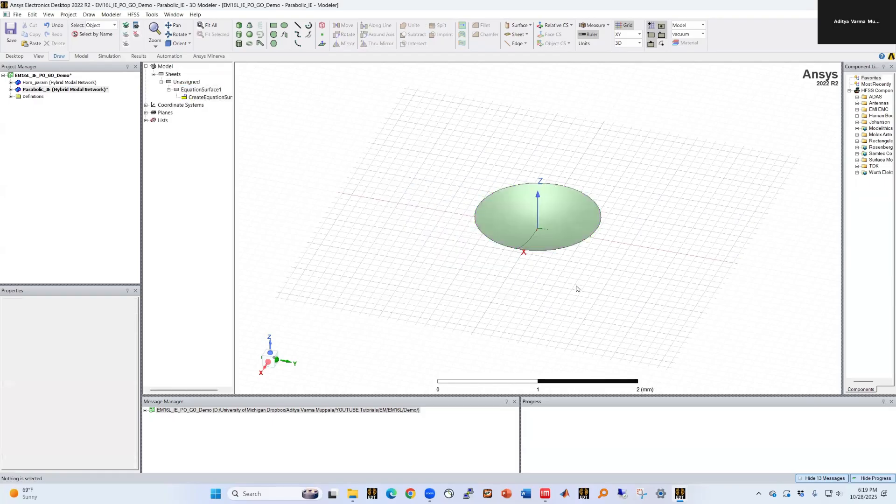
drag(568, 216, 600, 222)
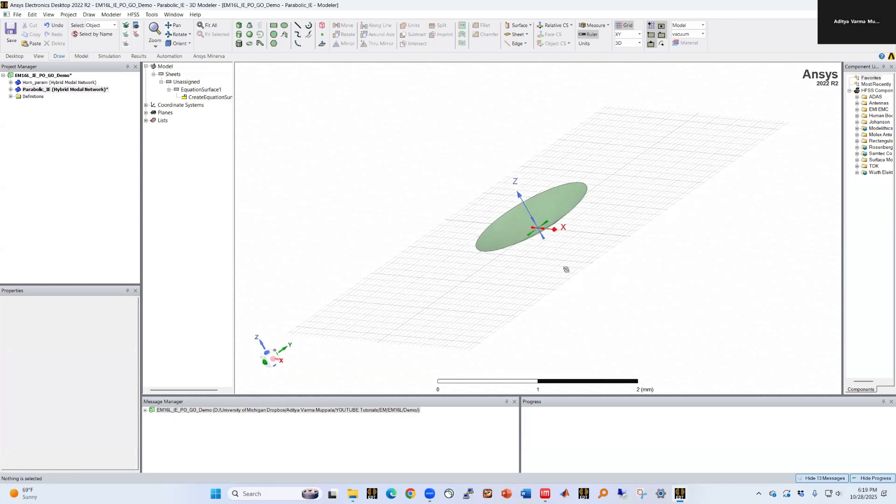
drag(568, 268, 593, 269)
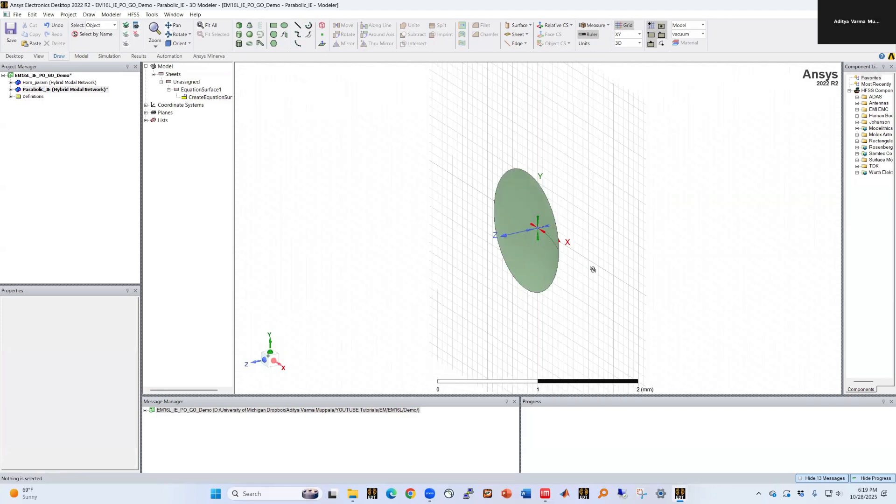
In the Horn_param design, select all model objects and export them as a 3D component named Horn_param in the Demo folder
double_click(56, 83)
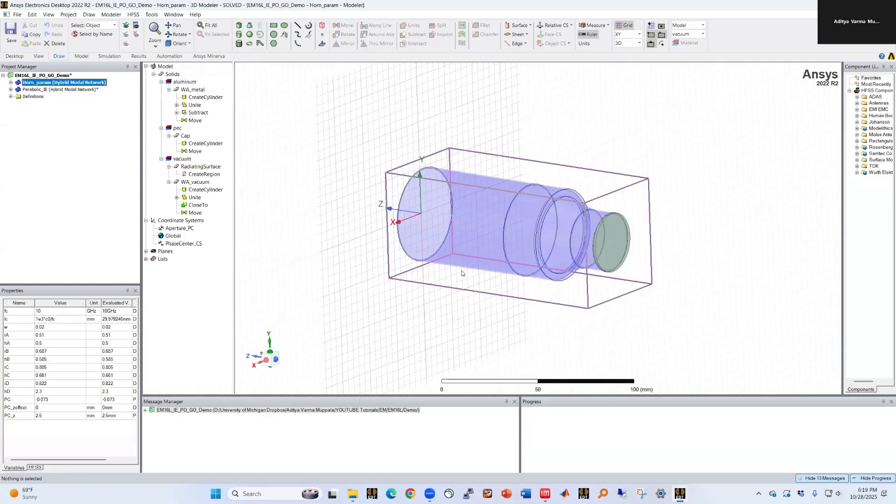
click(324, 138)
drag(325, 140, 691, 347)
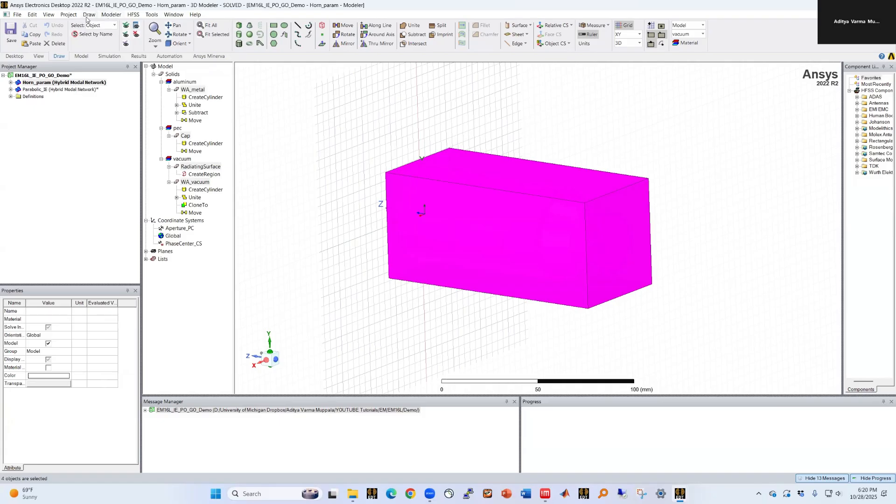
click(88, 16)
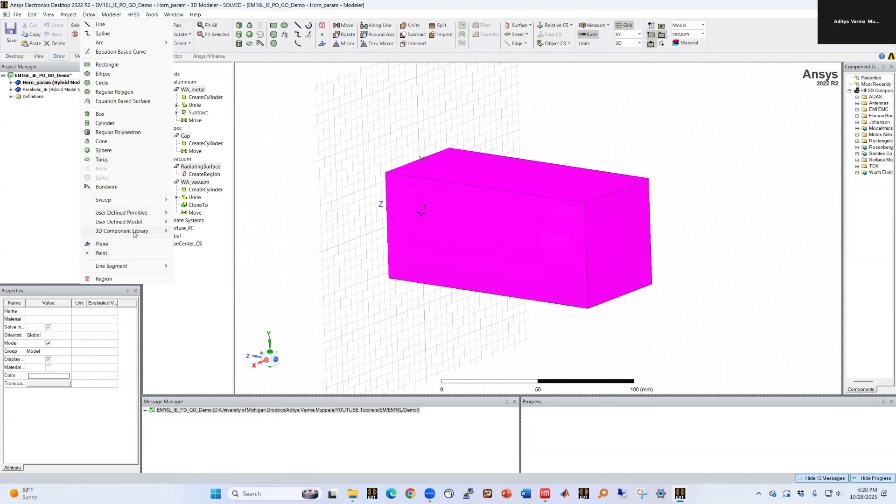
mouse_move(112, 16)
mouse_move(127, 232)
click(215, 240)
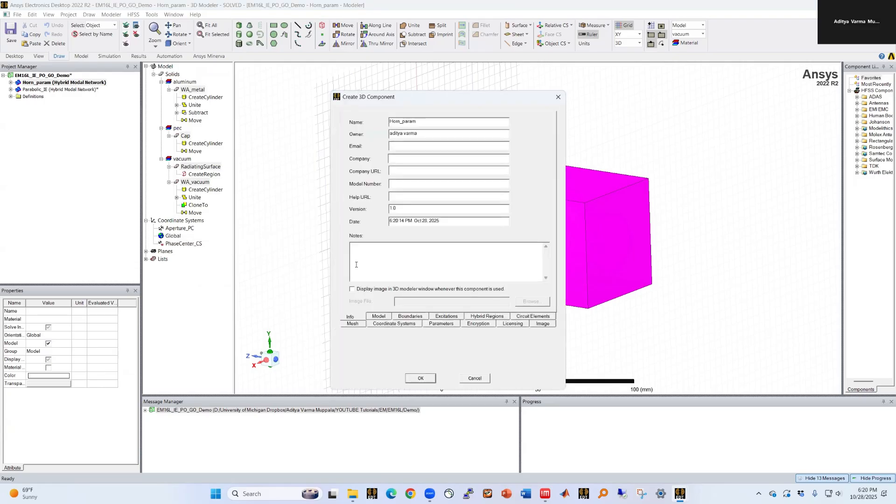
click(423, 377)
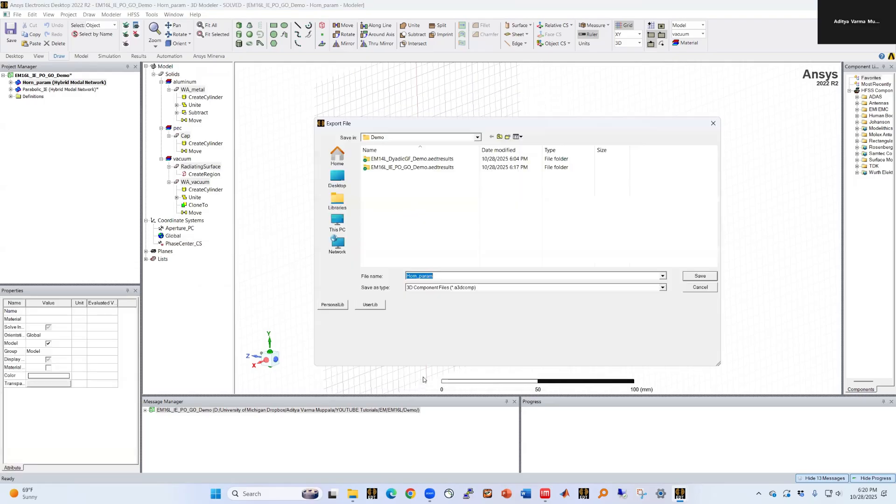
click(699, 277)
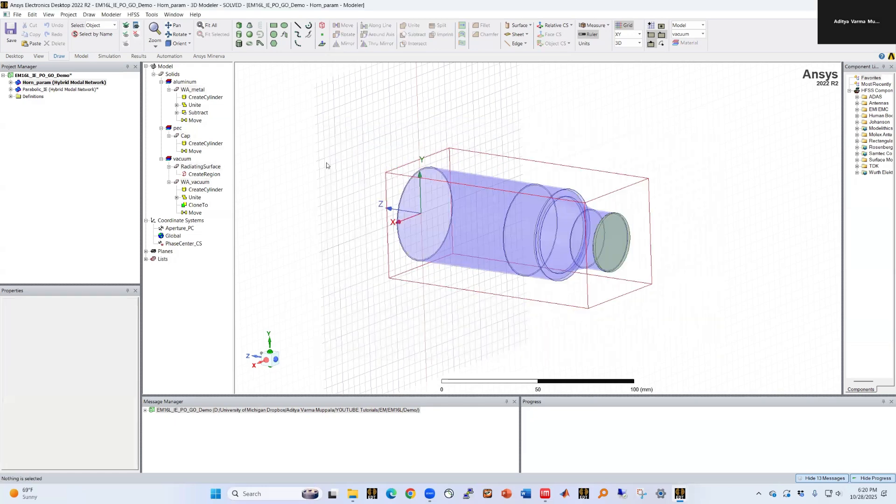
In Parabolic_IE, create a relative coordinate system at the global origin with all Euler ZYZ angles at 0 deg
double_click(70, 91)
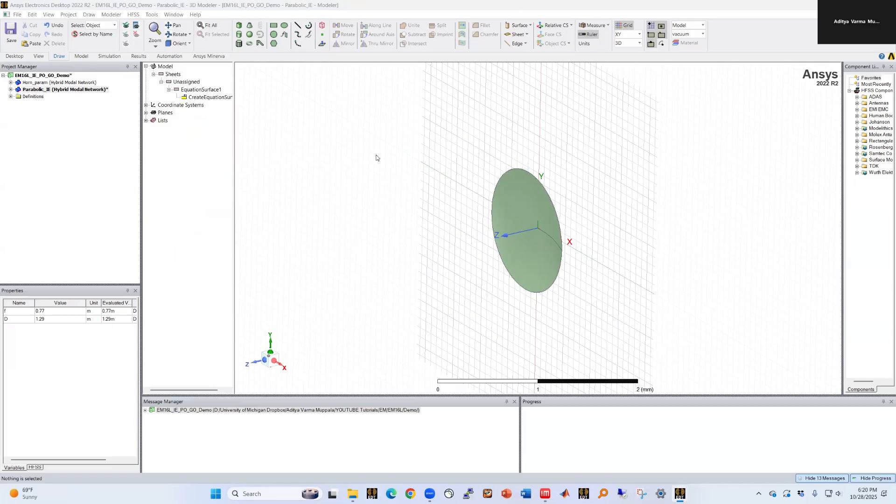
click(113, 15)
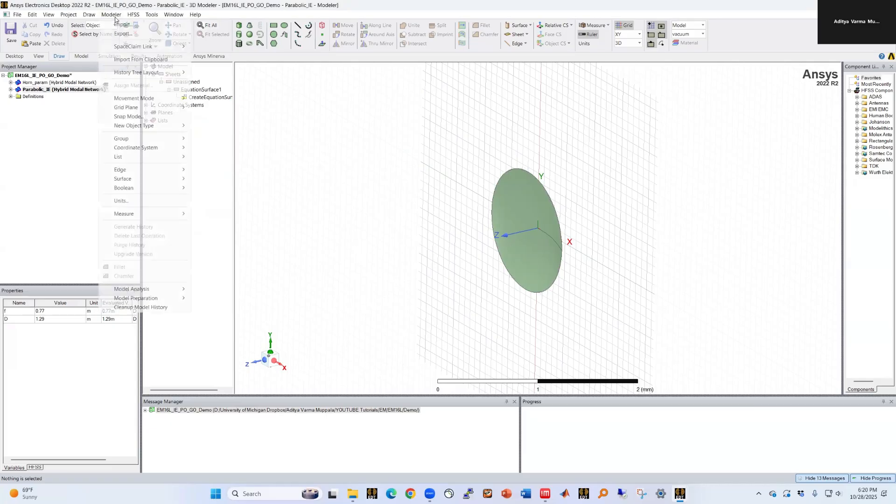
mouse_move(136, 147)
mouse_move(229, 157)
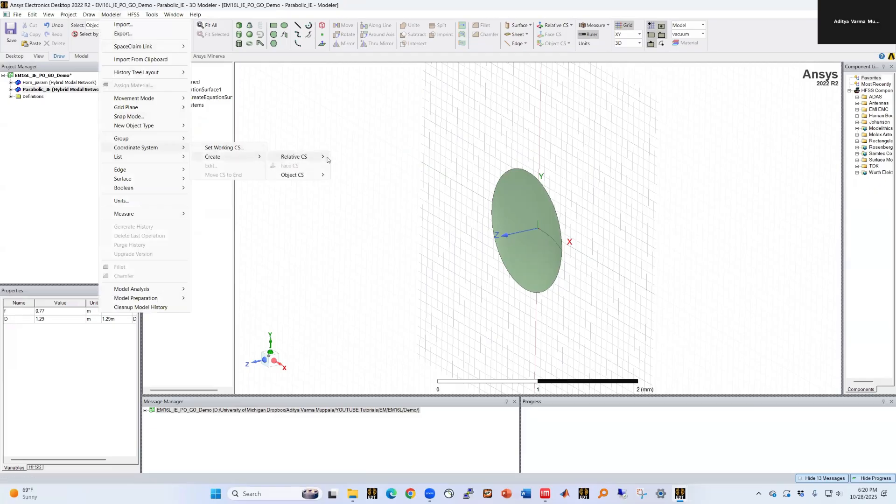
mouse_move(327, 158)
click(355, 176)
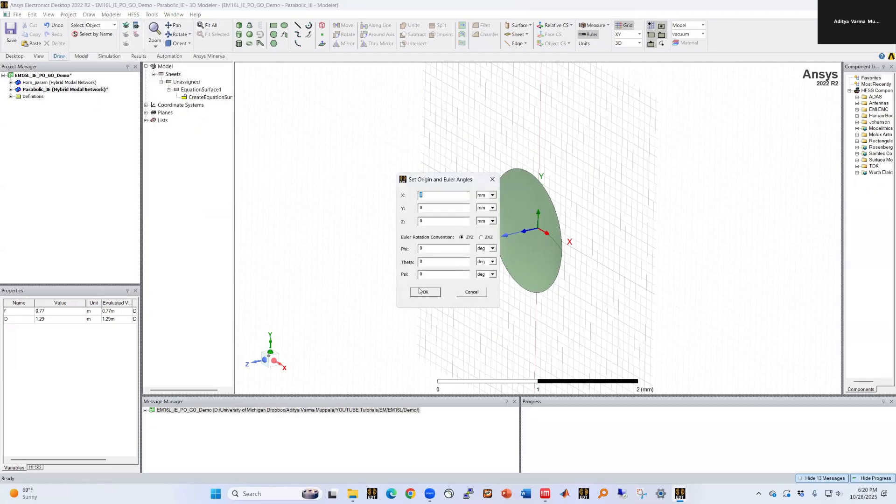
click(424, 292)
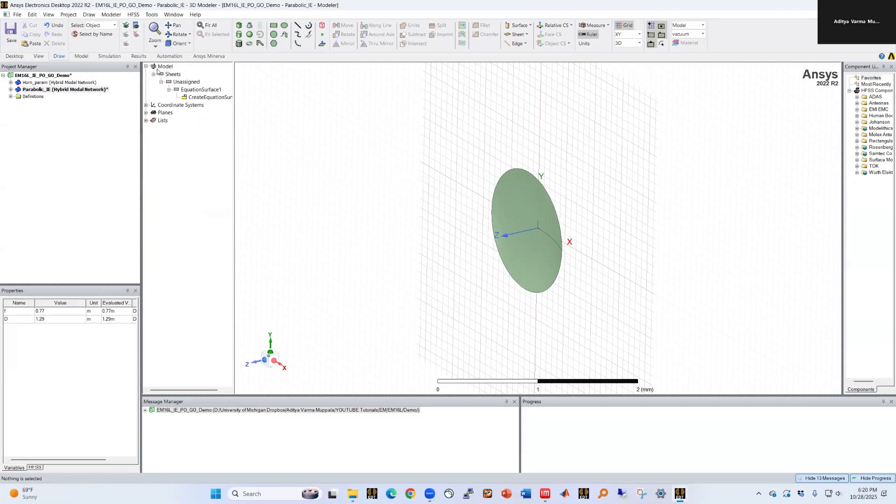
Set the new relative coordinate system's origin to 0, 0, -PC and define PC as a local variable of 2.5 mm
click(146, 105)
click(179, 121)
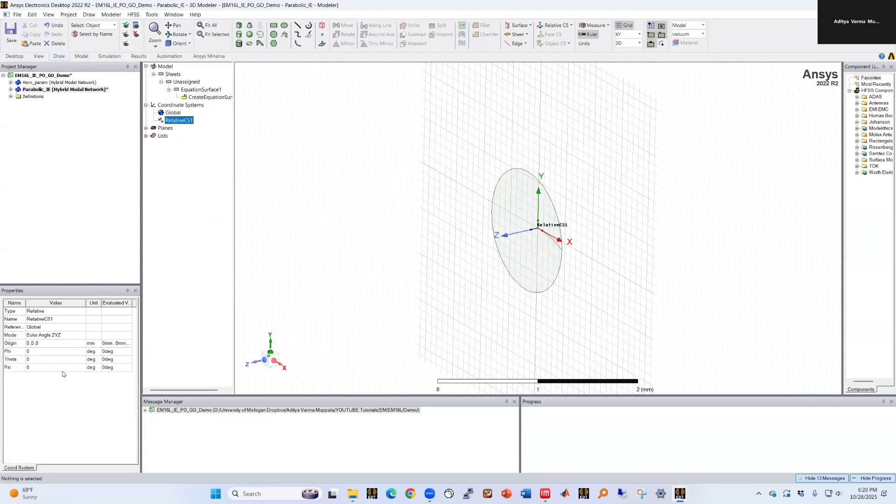
click(59, 343)
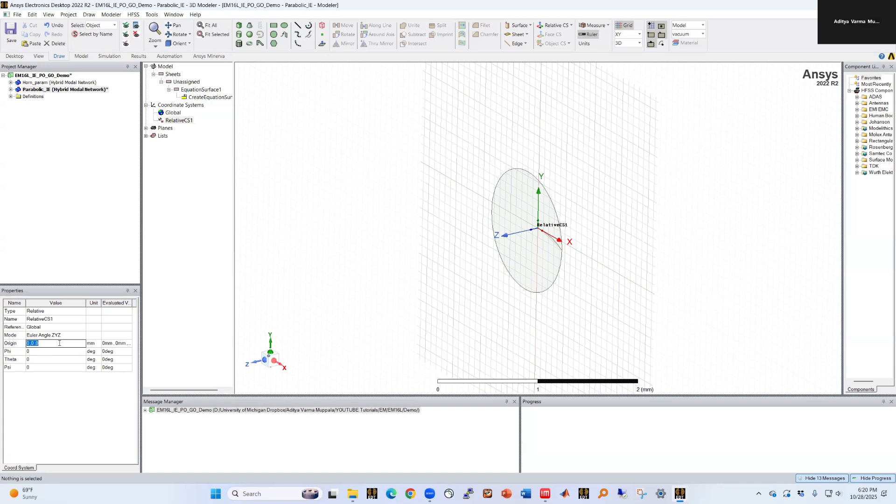
text(0)
key(Return)
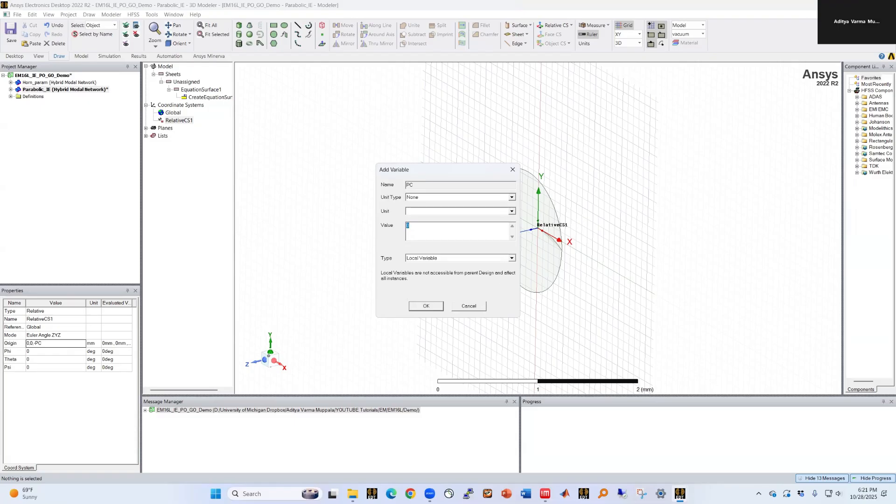
click(438, 226)
text(2.5mm)
key(Return)
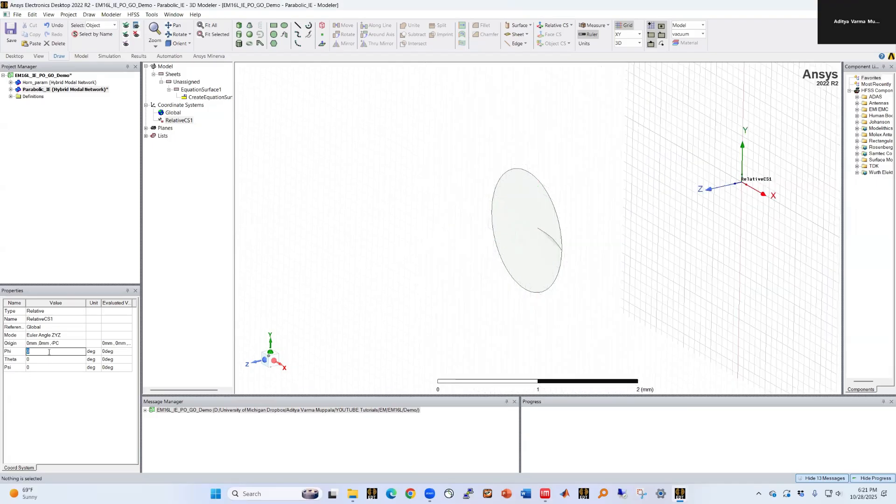
Check the design variables, compare the global and relative coordinate systems, and widen the property display to read the evaluated origin
click(66, 89)
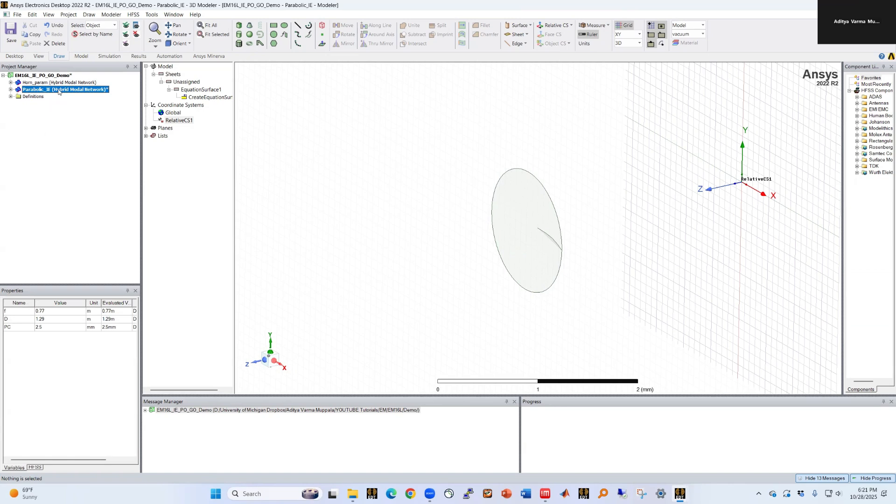
click(173, 113)
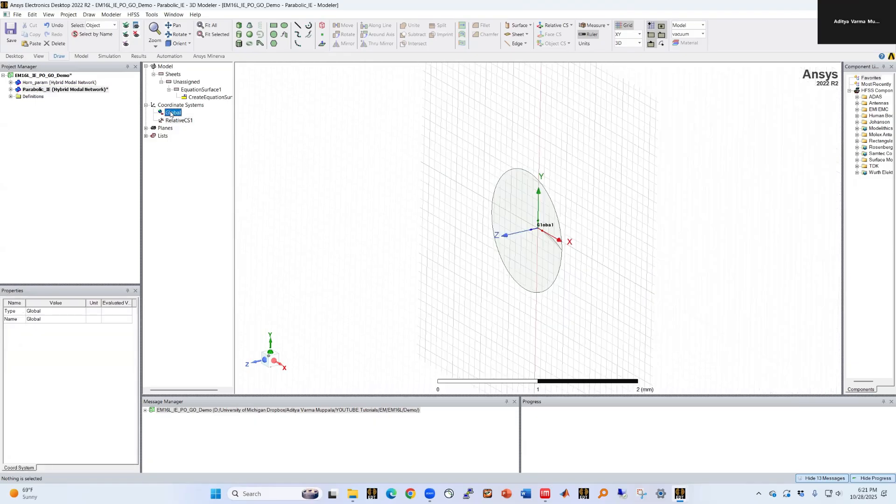
click(178, 120)
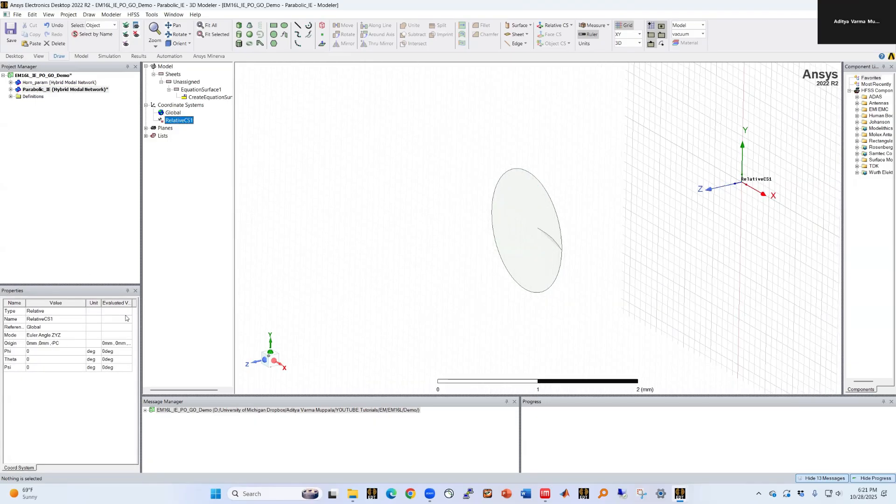
click(133, 304)
drag(141, 270, 216, 270)
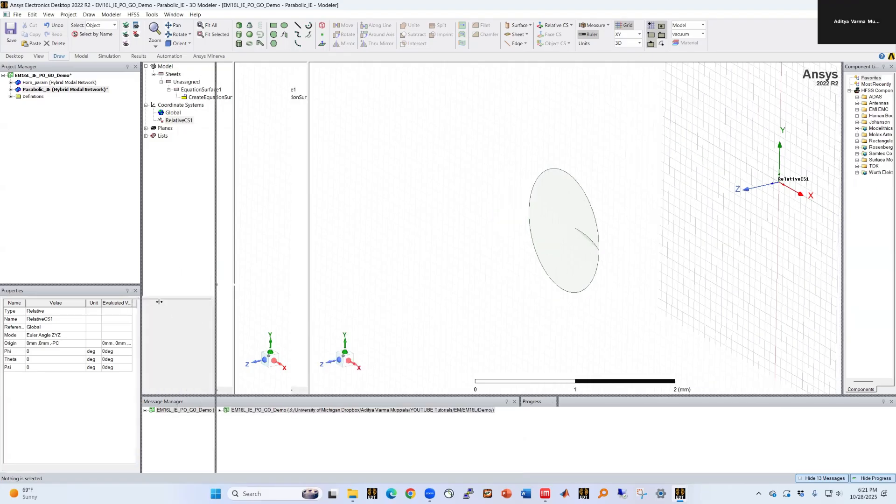
drag(160, 303, 211, 301)
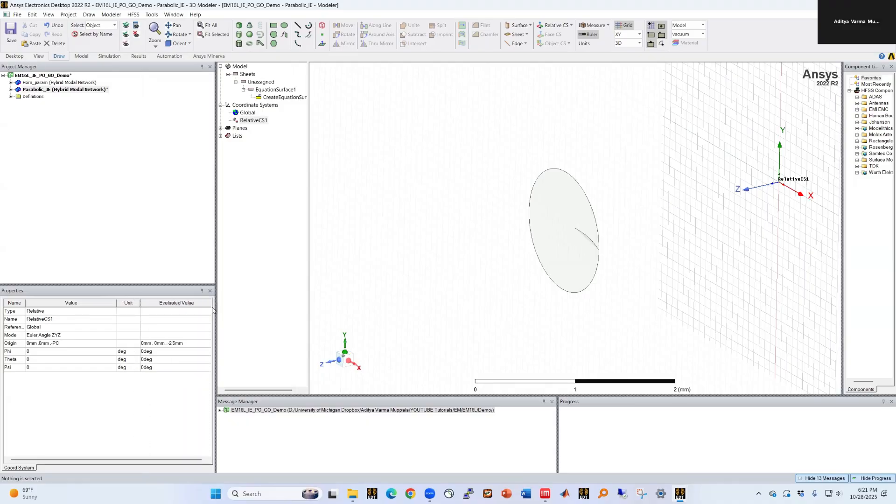
Change the relative coordinate system's origin to 0mm, 0mm, PC
click(63, 344)
click(53, 343)
key(BackSpace)
click(66, 353)
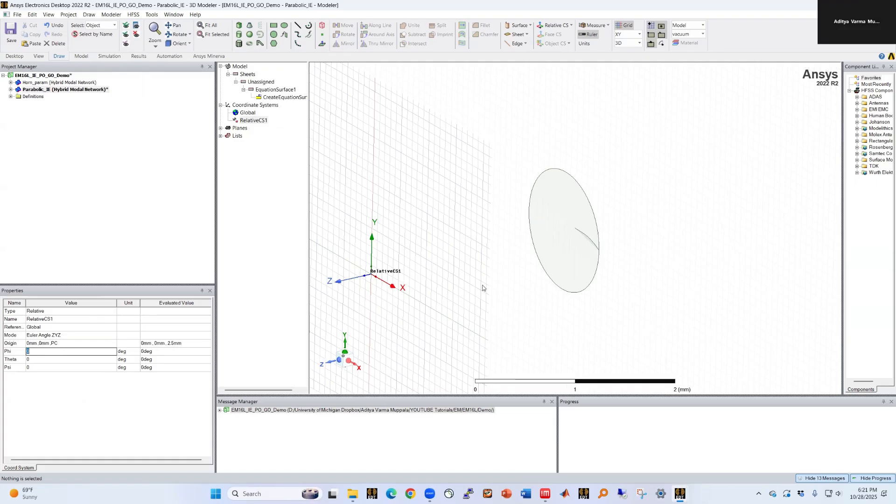
click(483, 288)
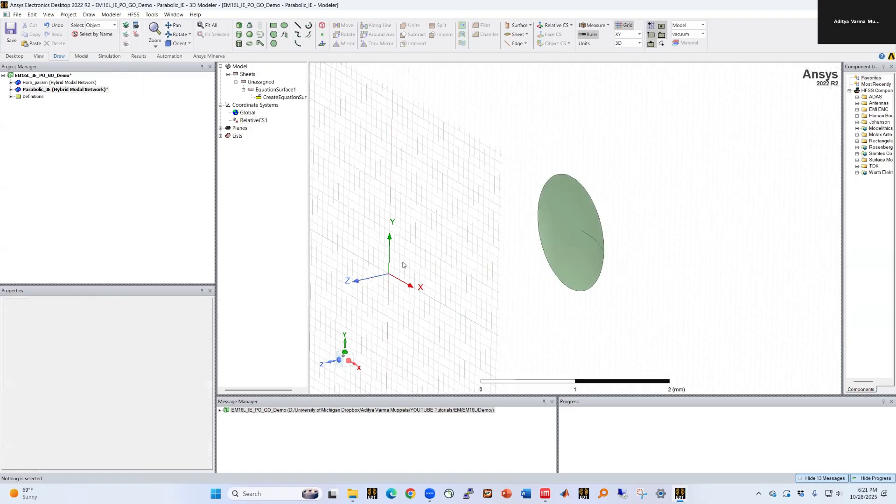
Examine the coordinate system's offset from the reflector, the Parabolic_IE variables, and the equation surface's parameters
scroll(397, 261, down, 2)
scroll(442, 309, up, 1)
scroll(749, 257, up, 1)
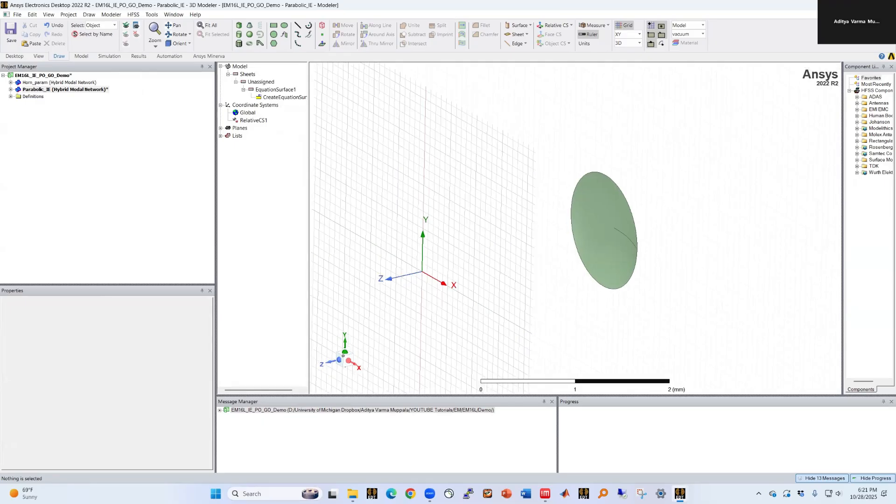
click(88, 90)
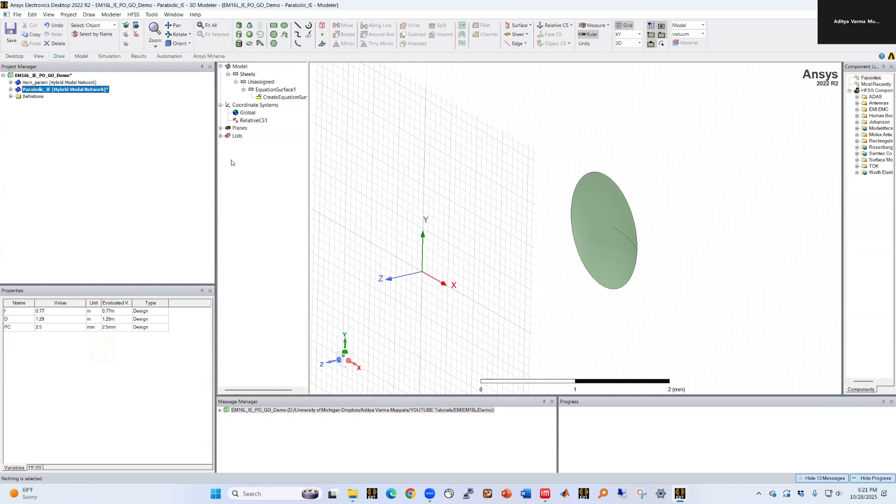
click(275, 98)
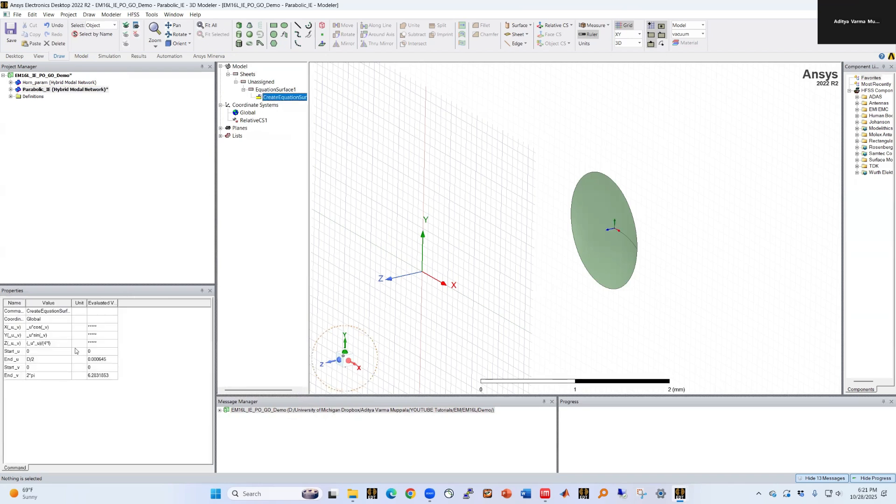
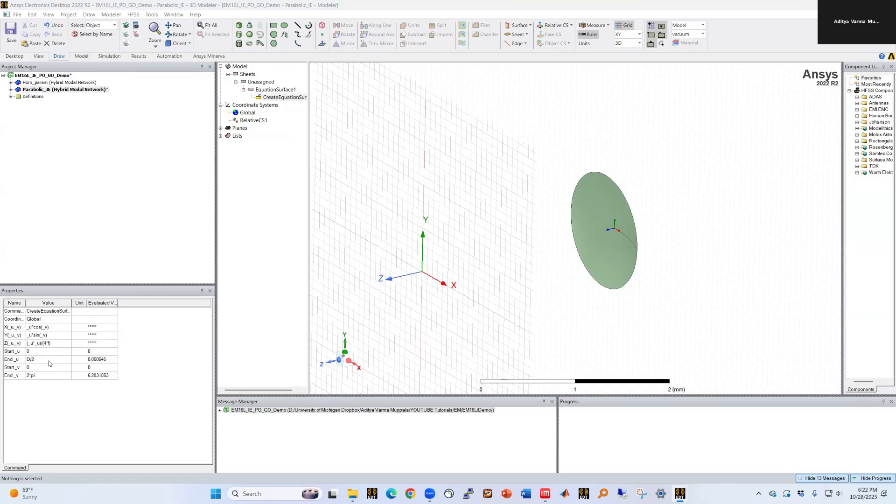
Set the Parabolic_IE design variables D to 1290 mm and f to 770 mm, and fit the whole reflector in view
click(79, 90)
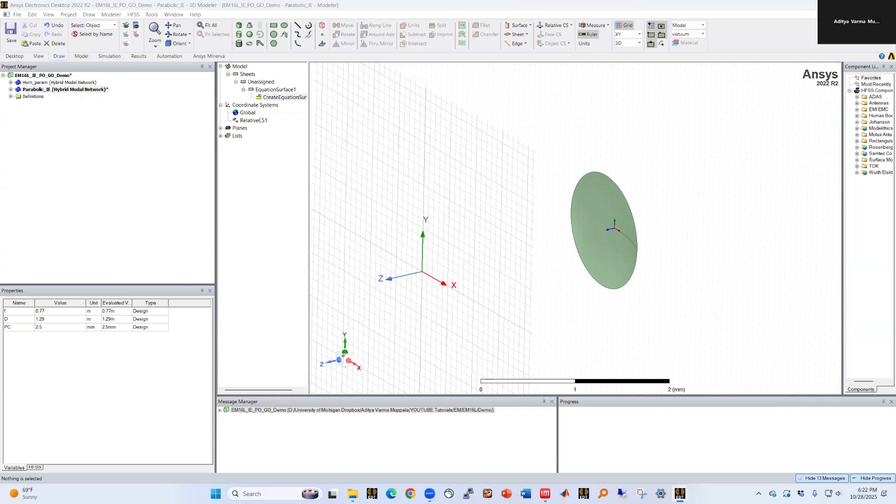
double_click(62, 319)
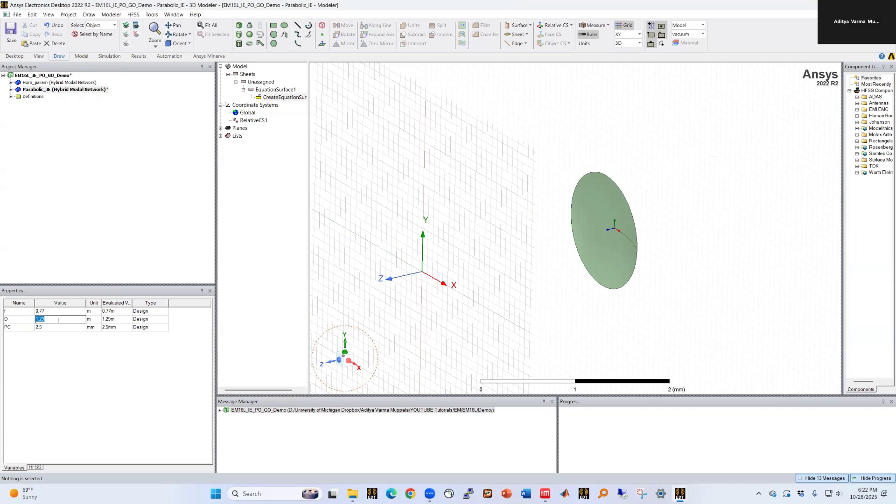
text(1290mm)
key(Return)
click(51, 312)
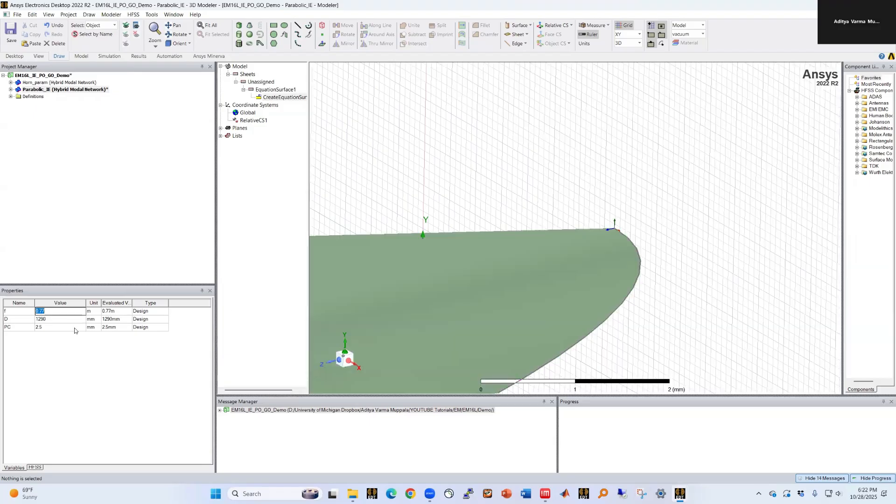
text(770mm)
key(Return)
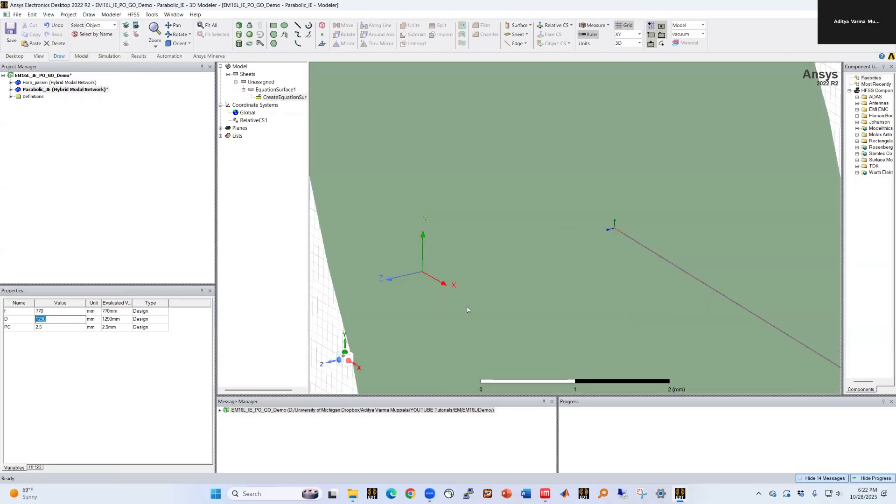
click(577, 289)
key(ctrl+d)
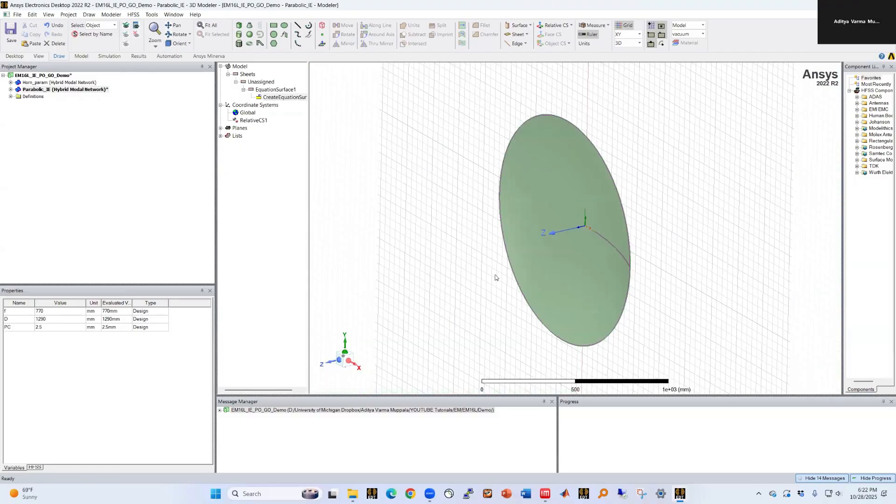
mouse_move(476, 268)
alt+mouse_down()
mouse_move(495, 274)
mouse_move(485, 271)
alt+mouse_up()
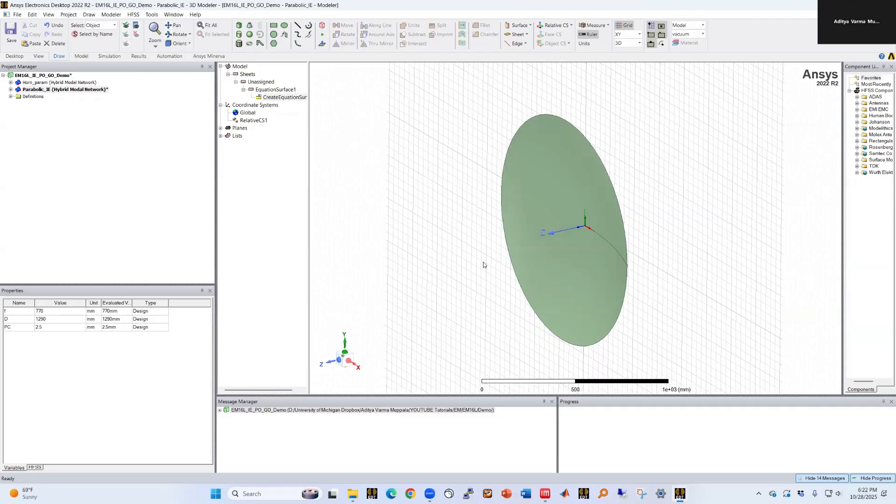
Change RelativeCS1's origin to 0mm, 0mm, f so that it sits at the reflector's focal point
click(253, 121)
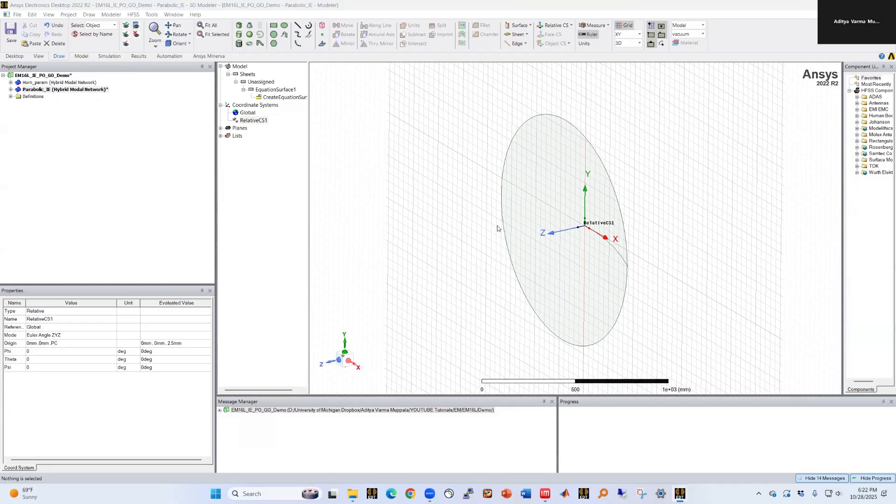
click(252, 120)
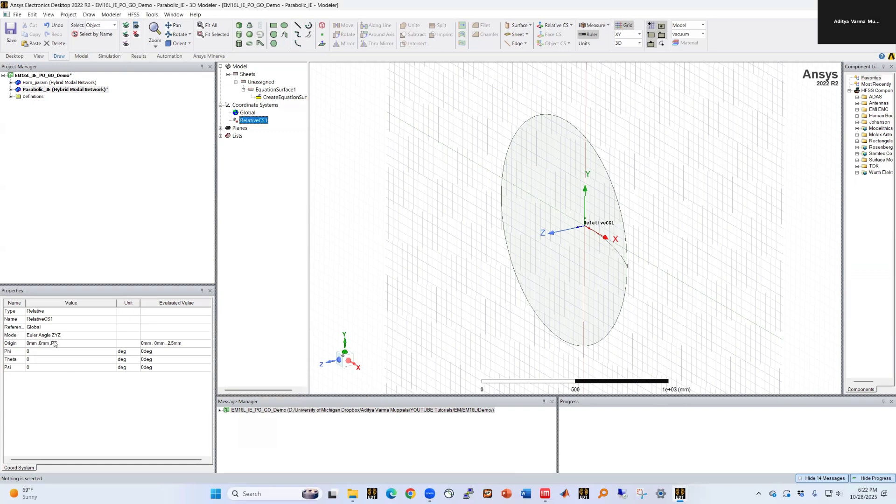
click(53, 344)
click(52, 344)
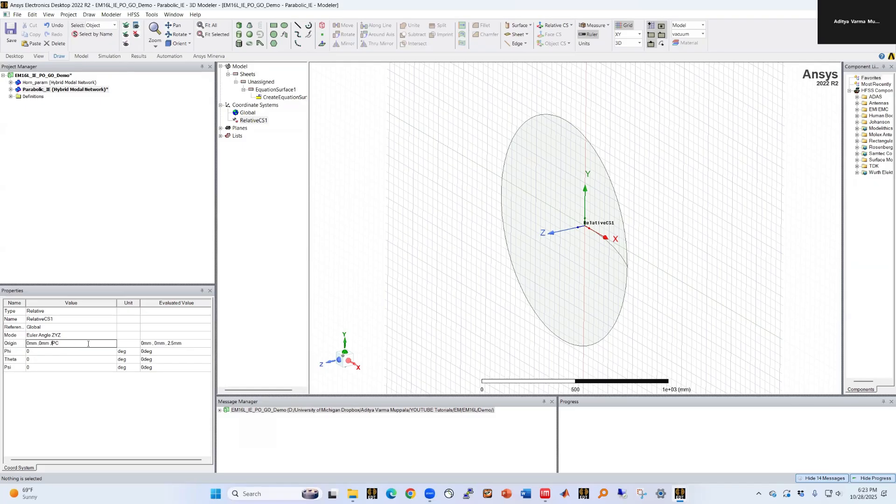
key(Delete)
key(Delete)
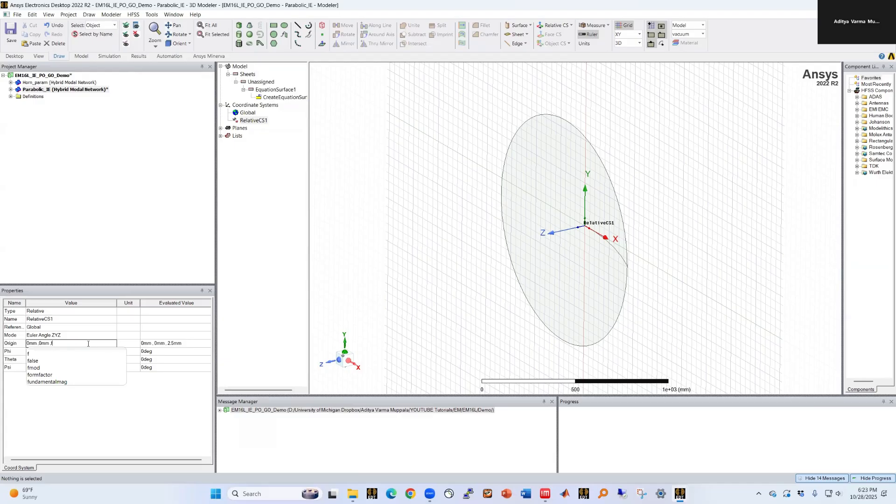
text(_len)
key(Return)
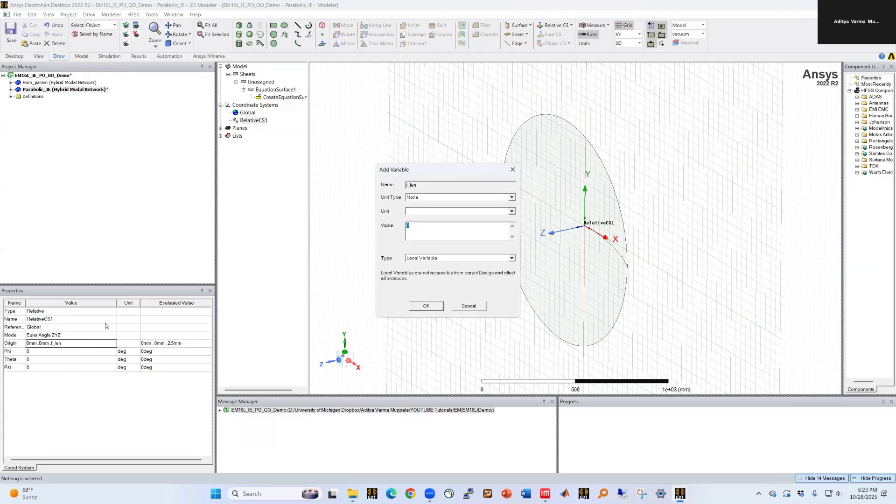
key(Escape)
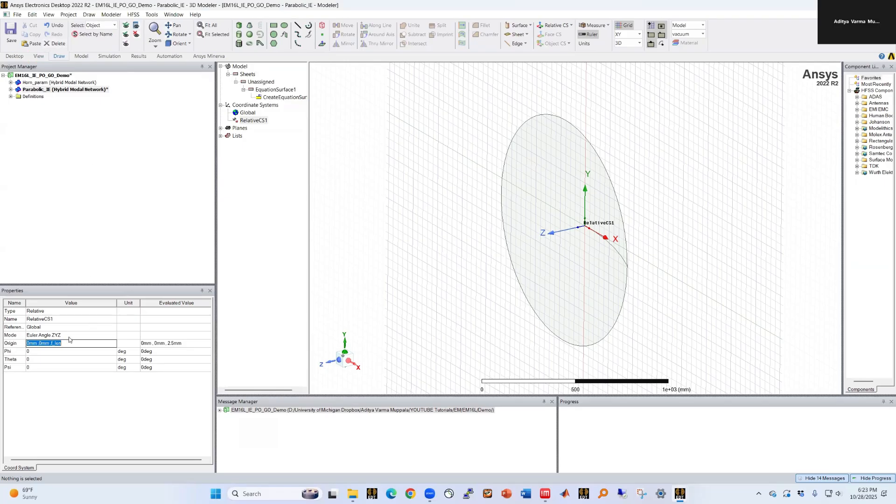
click(69, 338)
key(Escape)
click(85, 345)
key(Tab)
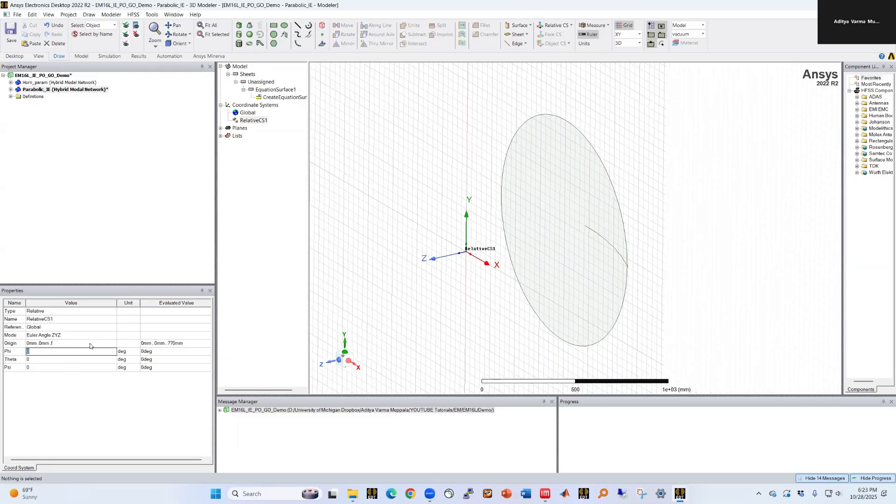
click(438, 290)
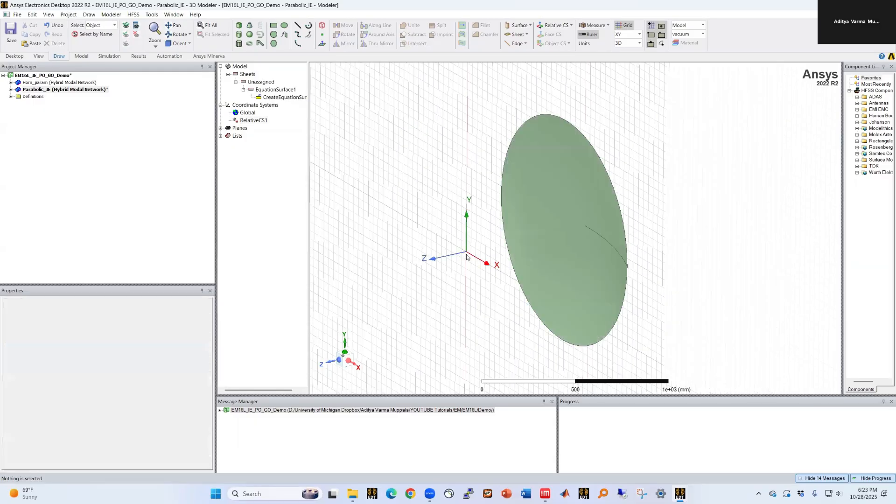
Switch RelativeCS1 to Axis/Position mode and set its Y Point to -0, -1, 0 so Z points toward the reflector
click(74, 90)
click(278, 125)
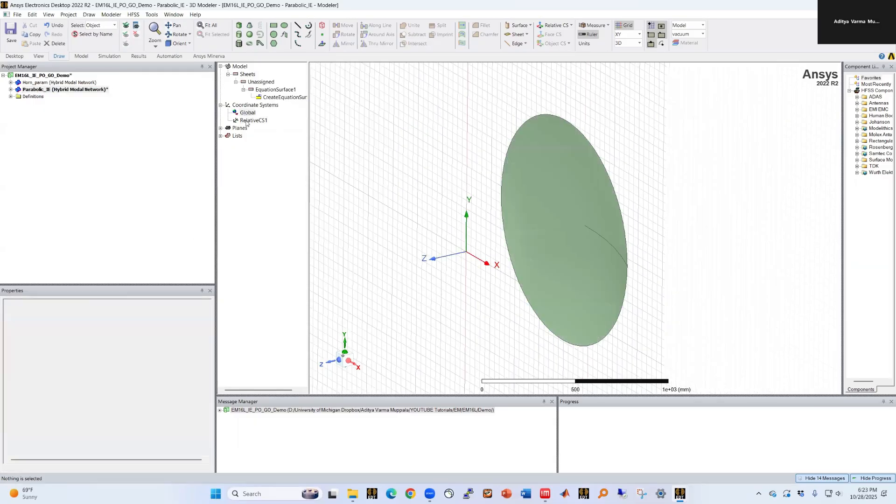
click(247, 112)
key(Down)
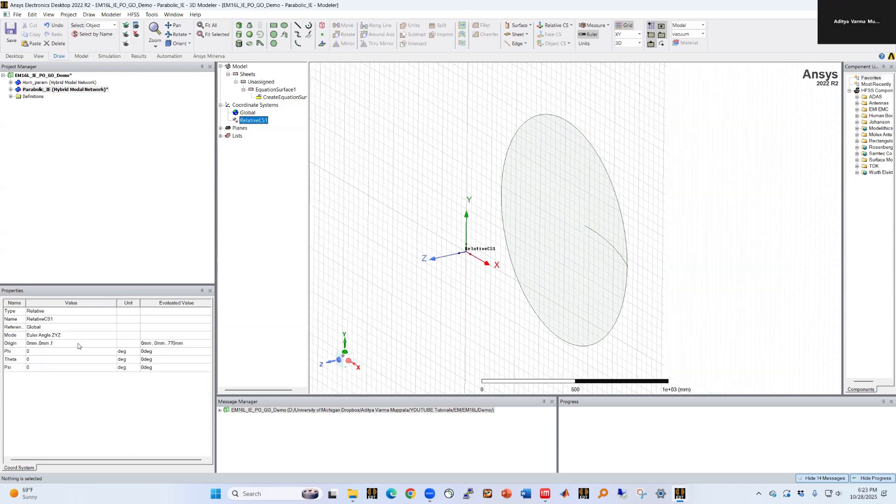
click(55, 336)
click(58, 346)
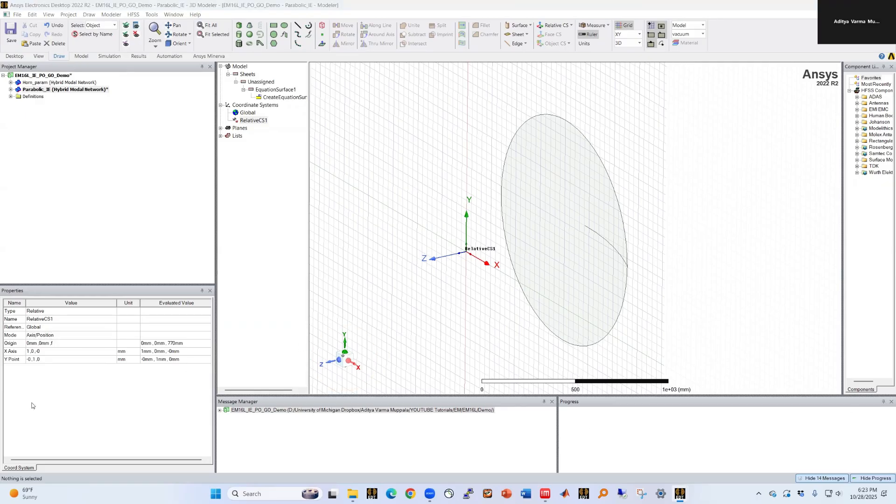
click(37, 359)
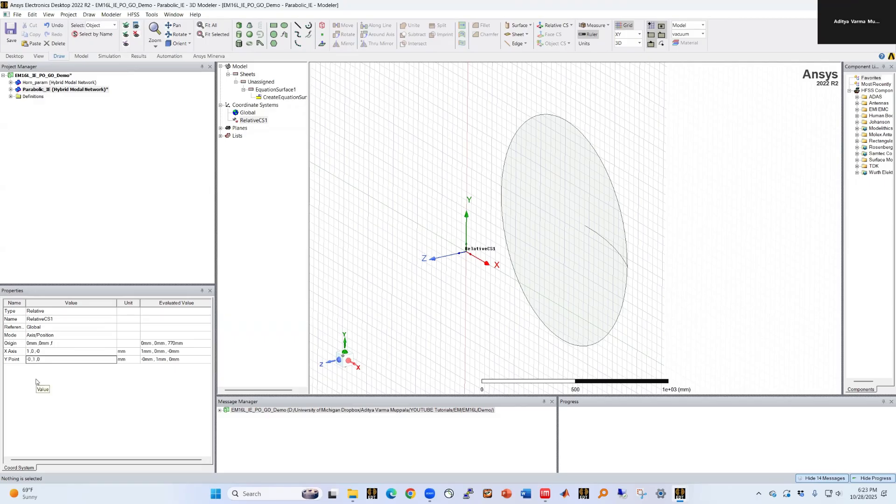
text(0,-1,0)
key(Return)
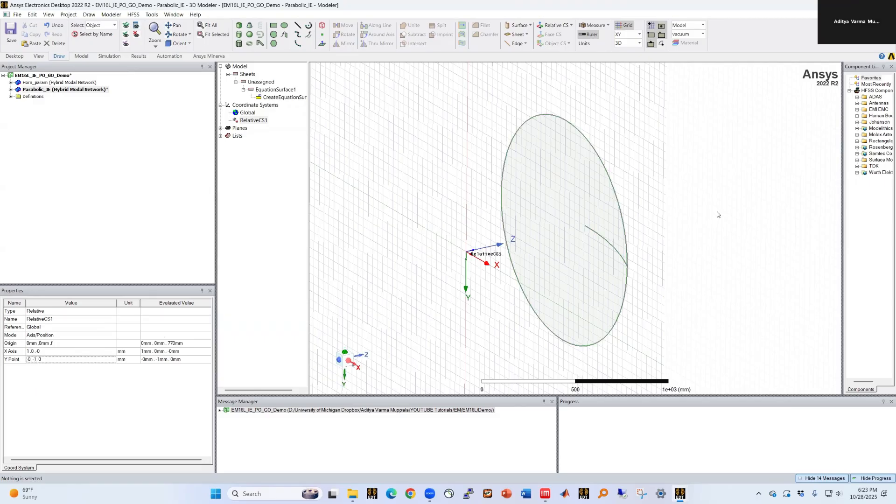
click(421, 240)
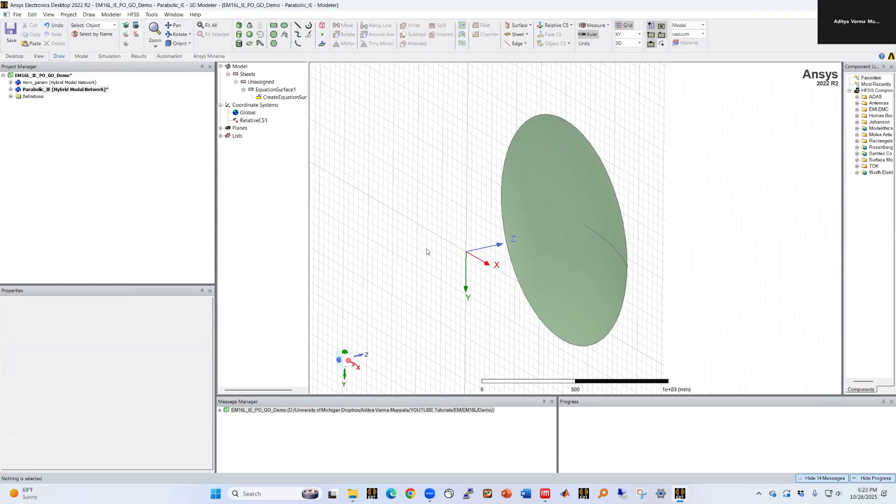
click(111, 15)
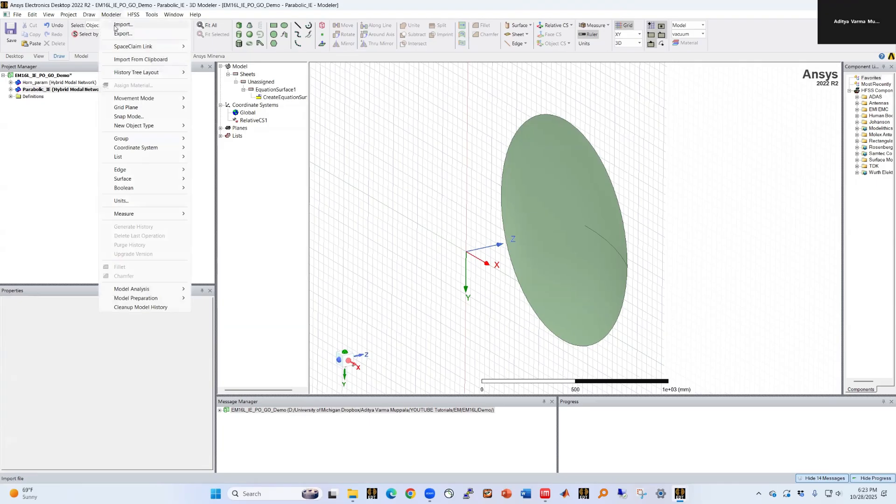
click(115, 26)
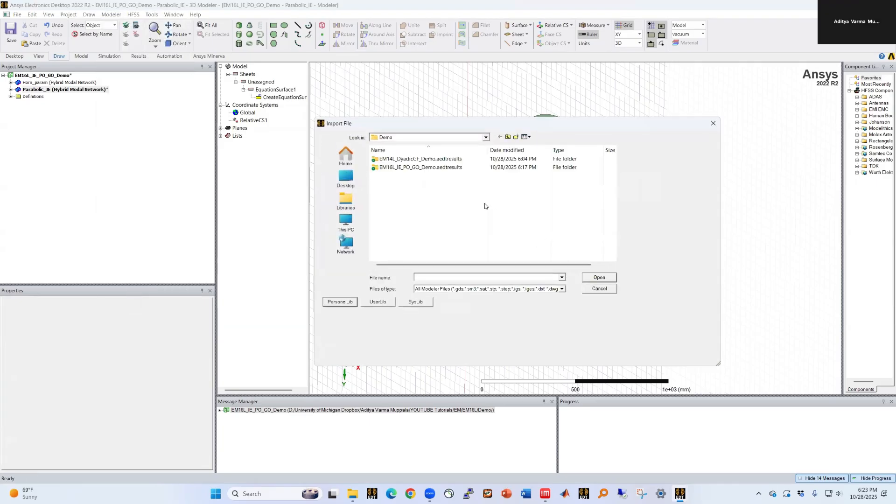
click(599, 288)
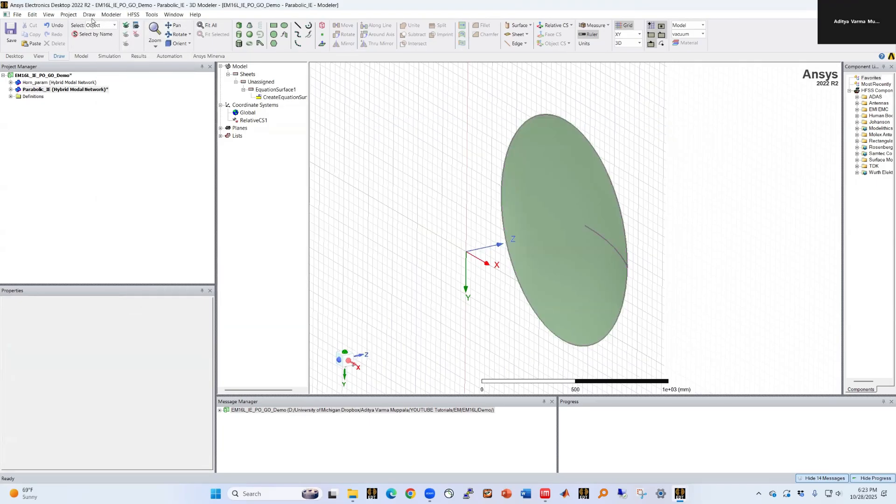
Insert the Horn_param 3D component from the component library, with RelativeCS1 as its target coordinate system
click(88, 15)
mouse_move(126, 231)
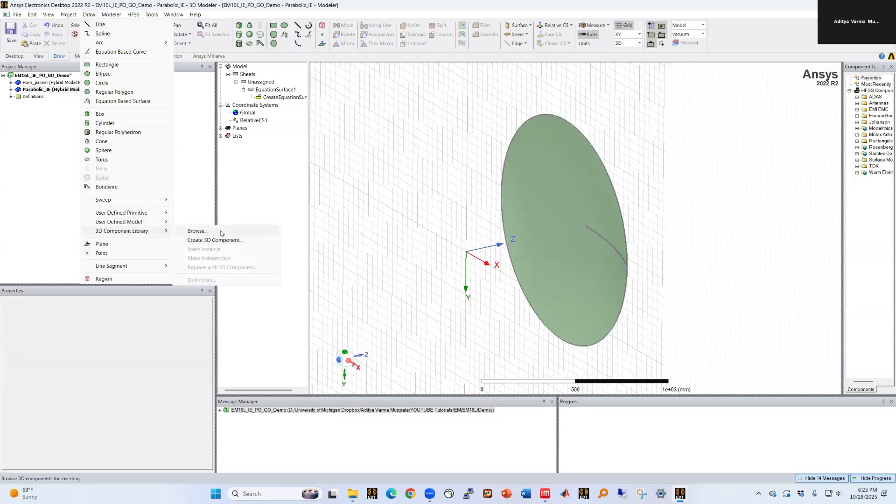
click(246, 227)
double_click(390, 184)
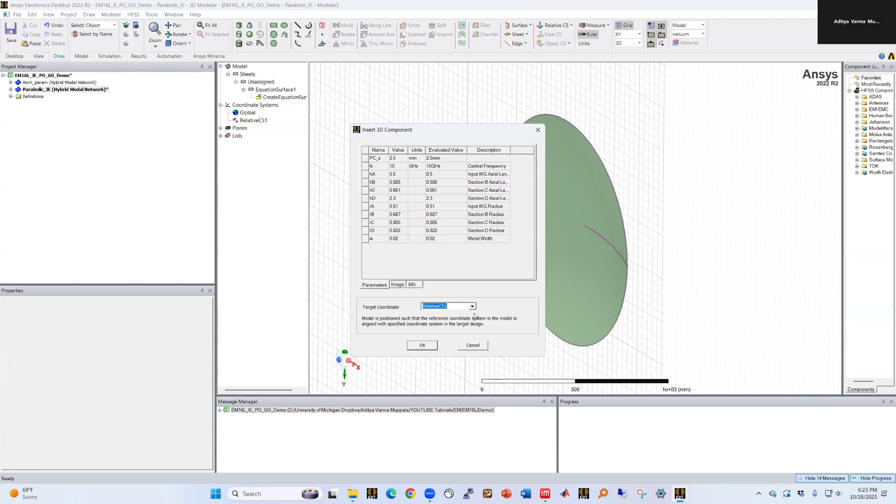
click(420, 346)
Examine the inserted horn's orientation toward the reflector and the position of its aperture relative to RelativeCS1
alt+drag(518, 251, 535, 247)
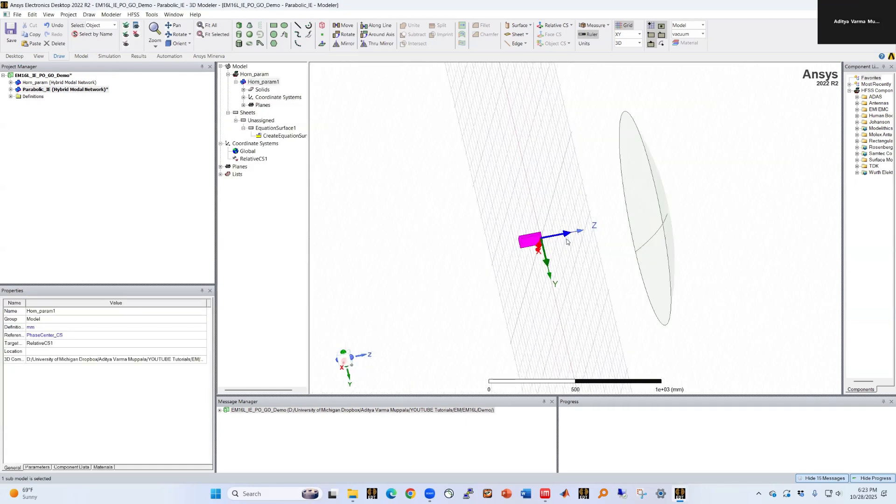
scroll(512, 239, up, 5)
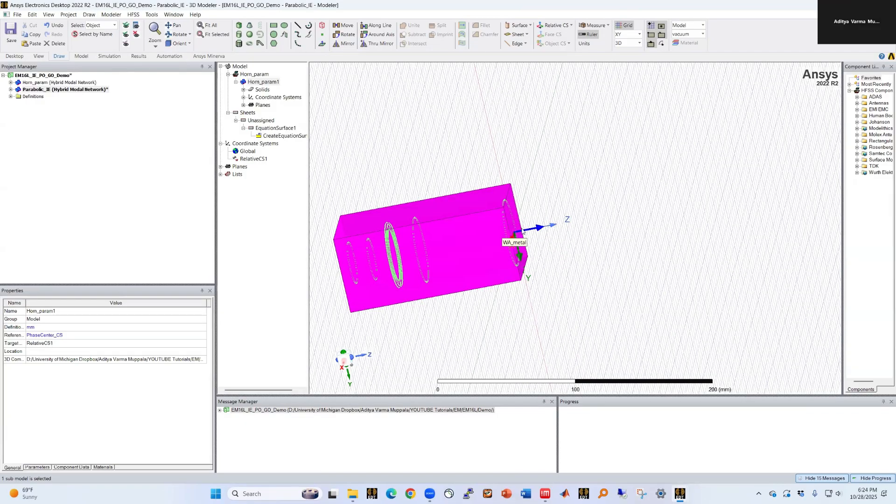
click(602, 208)
scroll(602, 208, up, 5)
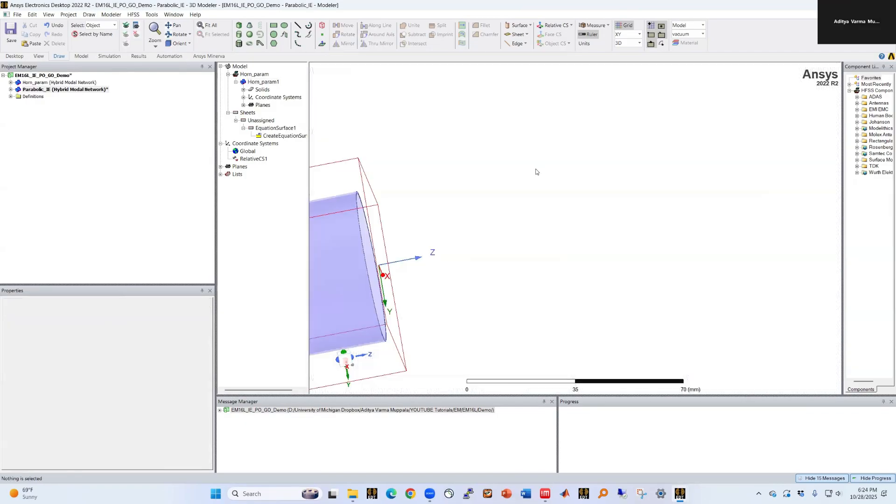
scroll(536, 192, down, 2)
scroll(755, 205, down, 5)
alt+drag(519, 296, 521, 279)
scroll(668, 261, up, 2)
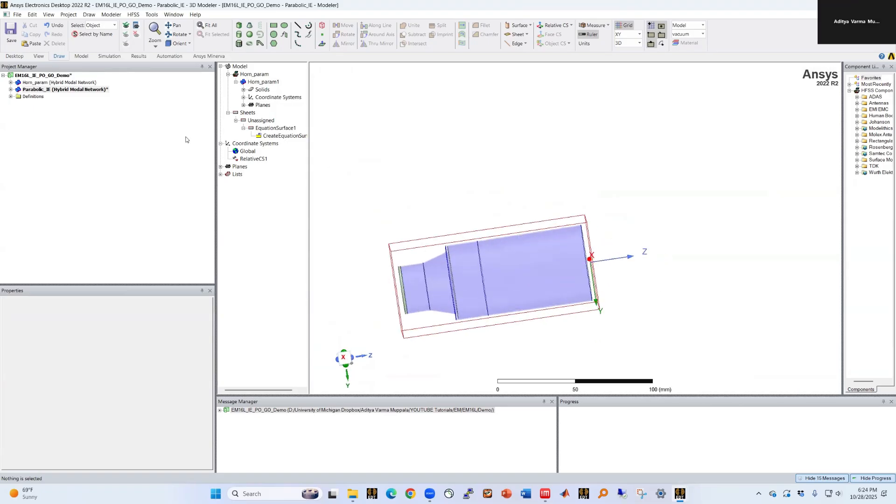
Compare the phase centre's position at the horn aperture in the Horn_param design with the inserted horn in Parabolic_IE
double_click(45, 82)
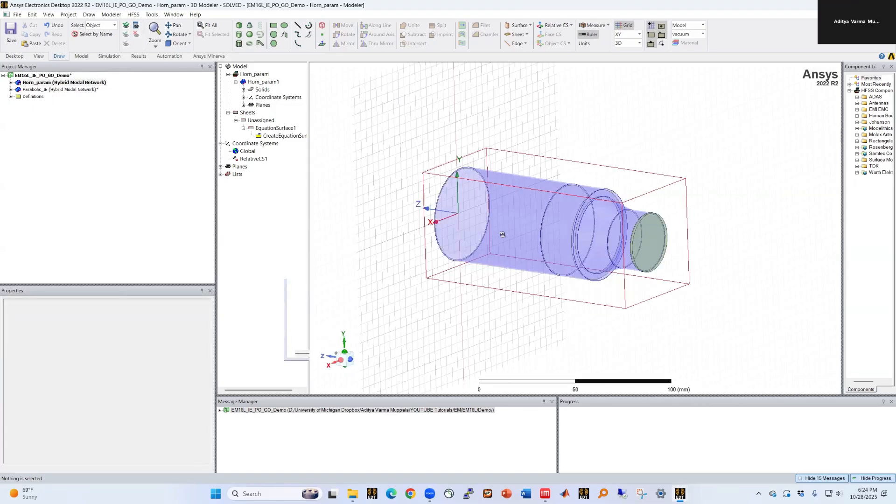
scroll(425, 231, up, 4)
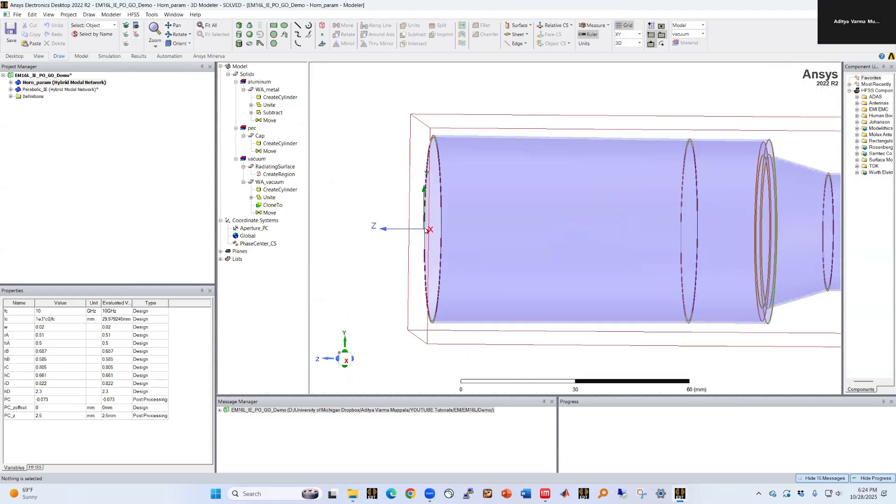
mouse_move(426, 231)
alt+mouse_down()
mouse_move(508, 252)
mouse_move(425, 233)
alt+mouse_up()
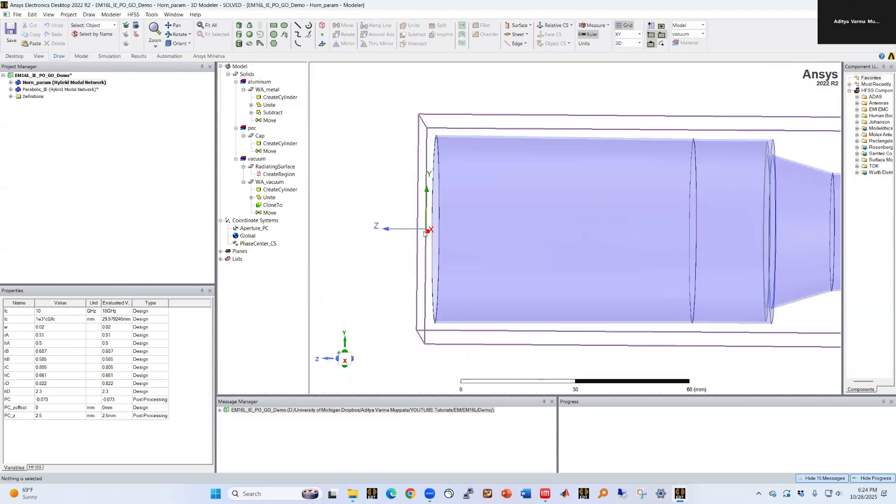
click(40, 89)
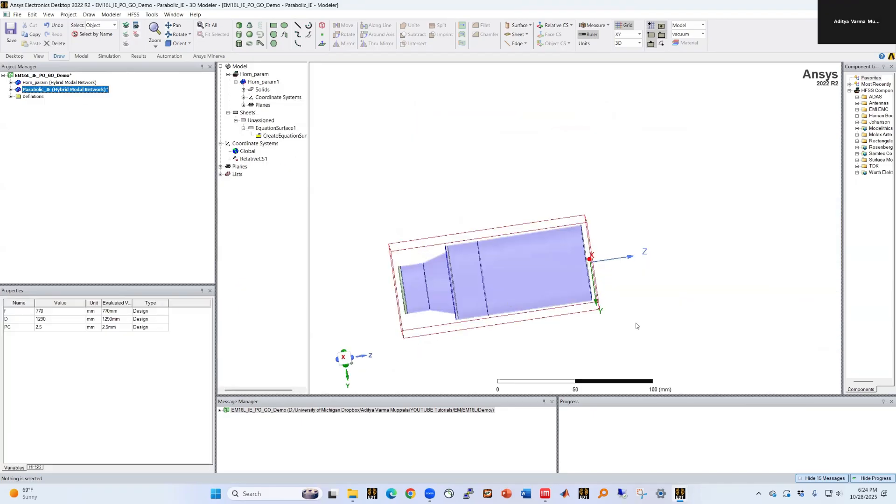
scroll(590, 266, up, 4)
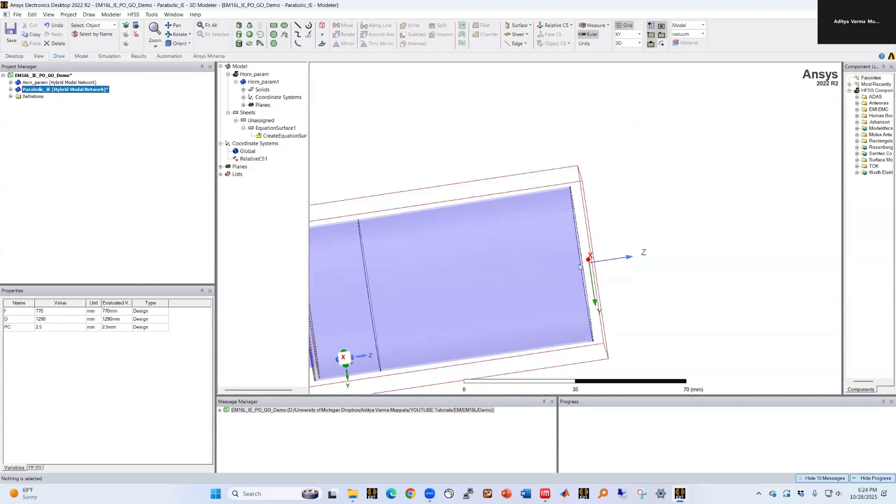
scroll(579, 266, down, 4)
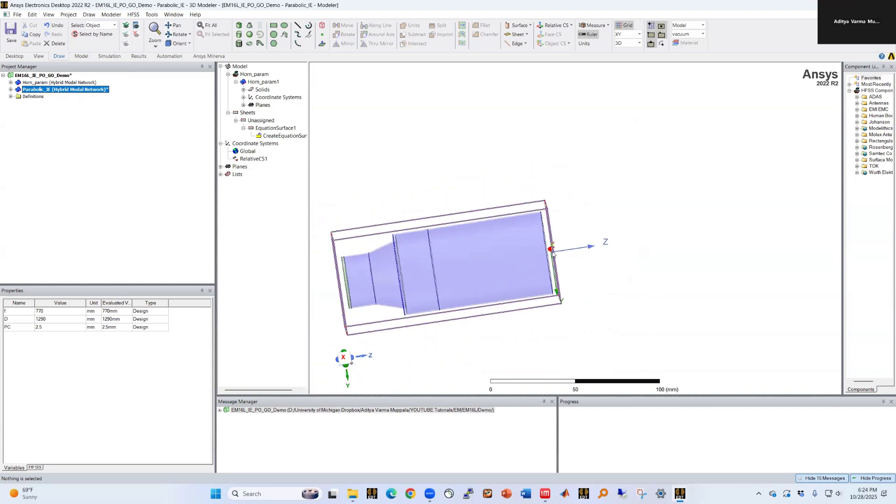
Examine the horn's placement and aim relative to the parabolic reflector from several viewing angles
scroll(489, 320, down, 6)
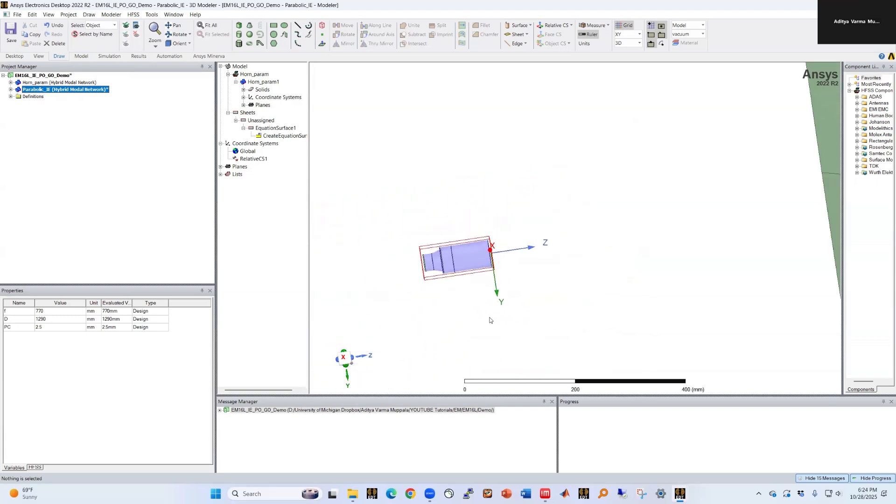
middle_drag(489, 320, 484, 267)
scroll(516, 231, down, 3)
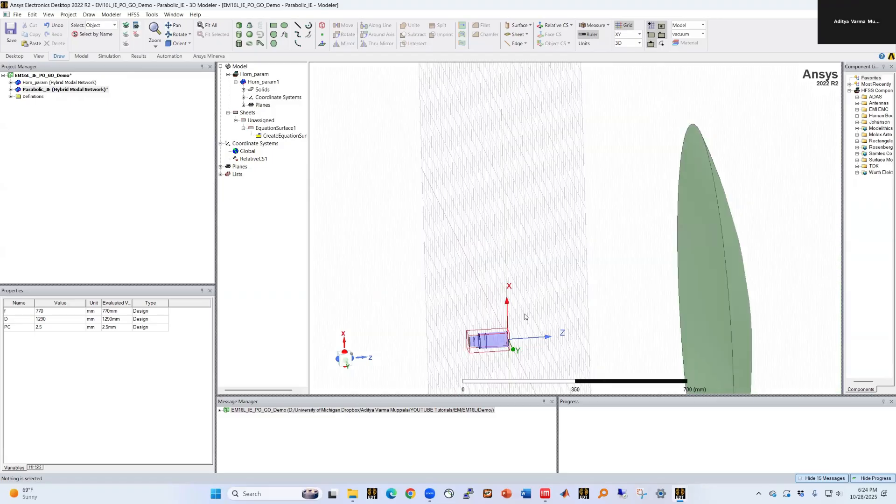
middle_drag(537, 256, 626, 304)
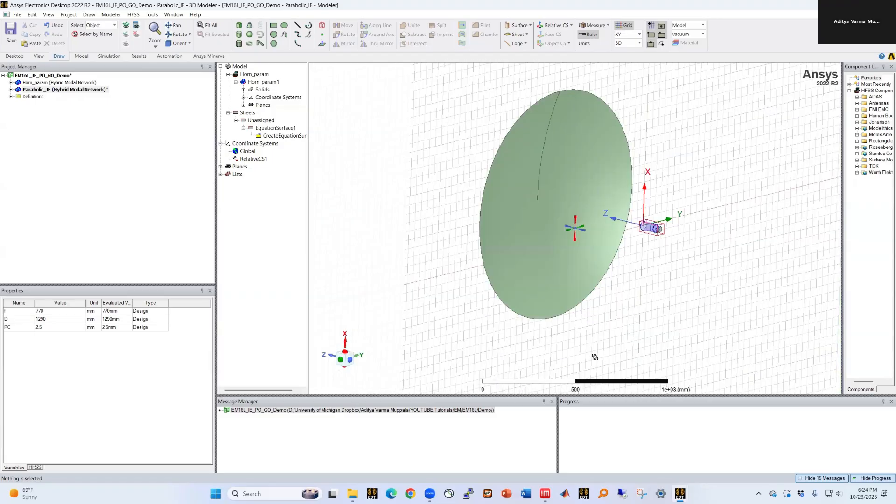
middle_drag(596, 333, 469, 233)
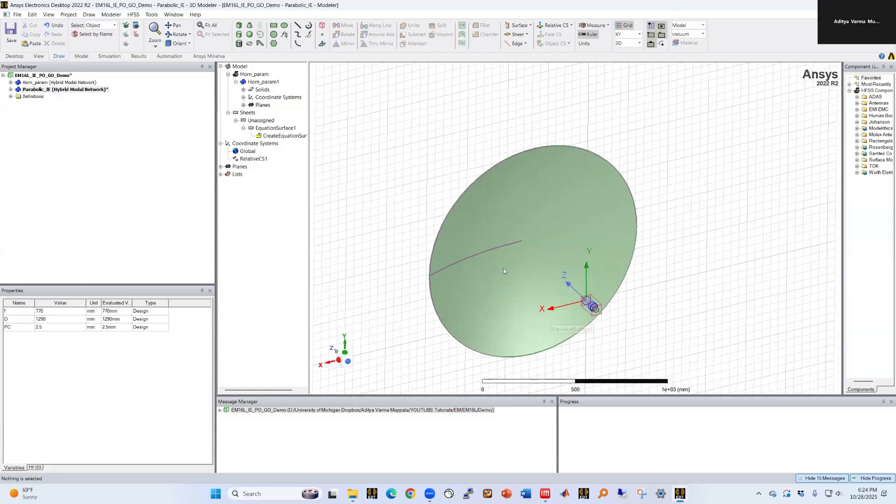
shift+drag(558, 316, 541, 294)
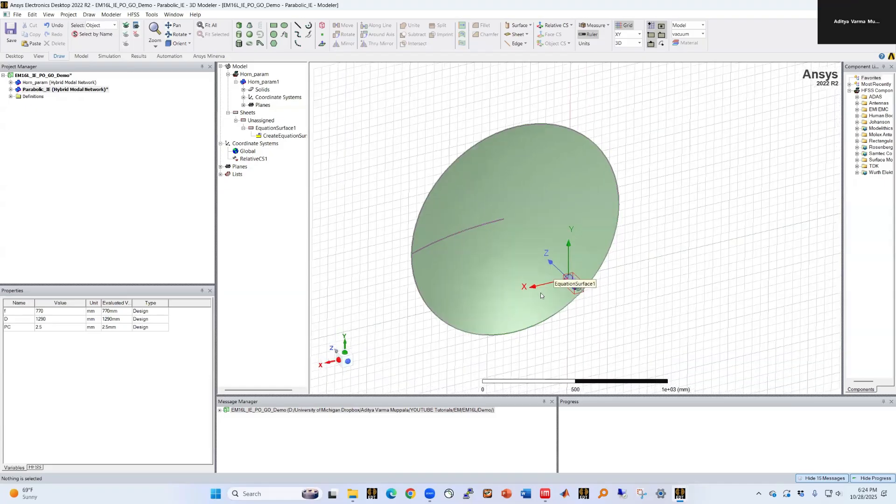
right_click(406, 128)
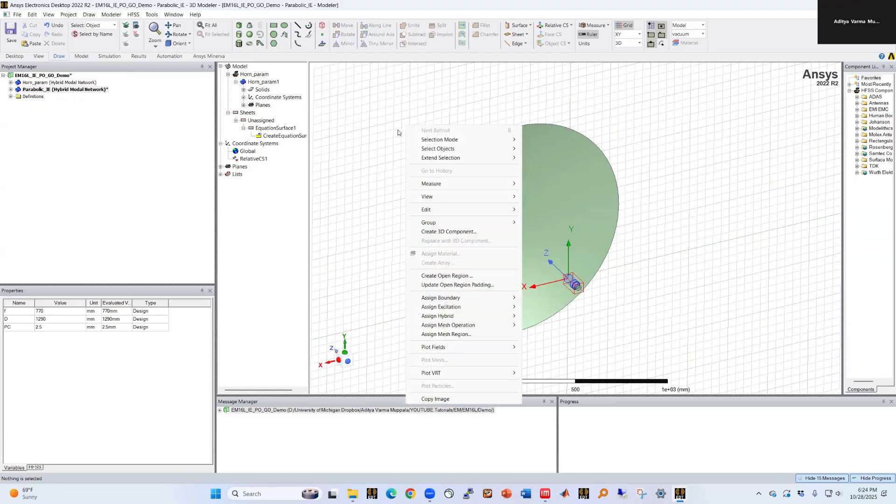
click(383, 127)
mouse_move(457, 301)
alt+mouse_down()
mouse_move(748, 191)
mouse_move(621, 314)
mouse_move(549, 296)
mouse_move(547, 309)
mouse_move(560, 310)
alt+mouse_up()
scroll(603, 267, up, 2)
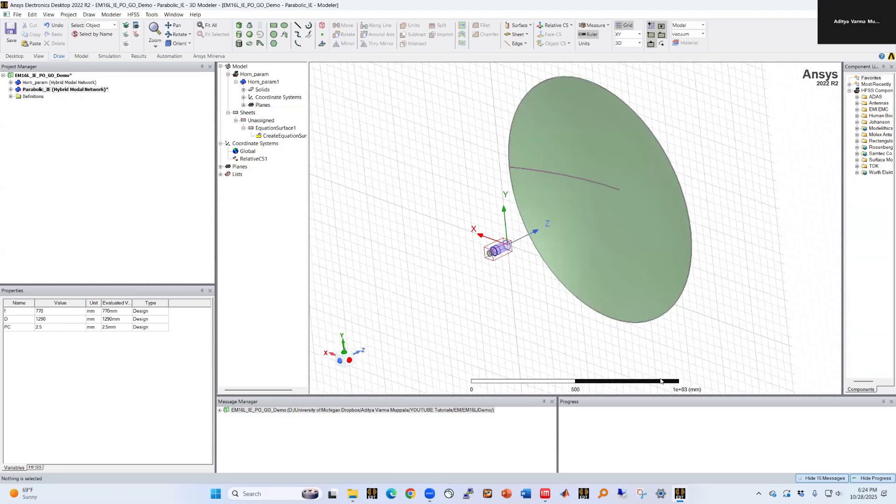
scroll(479, 246, up, 1)
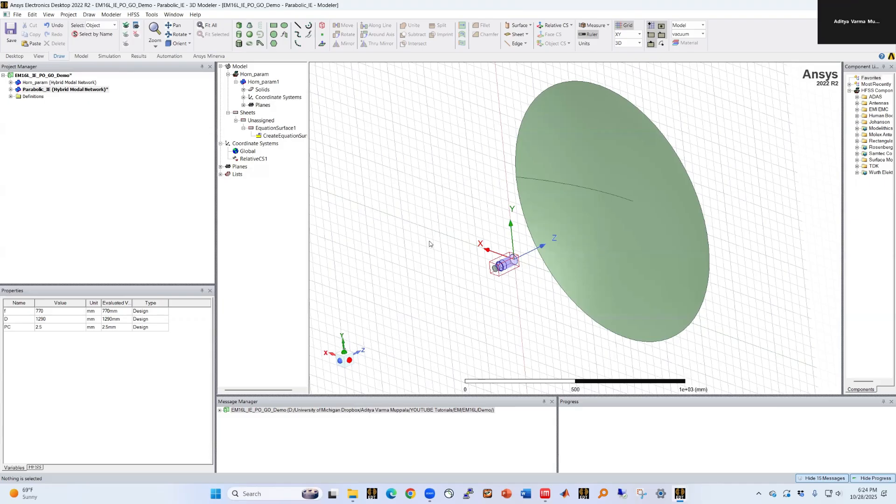
Assign a Perfect E boundary to the reflector sheet EquationSurface1, without an infinite ground plane
click(546, 163)
right_click(437, 120)
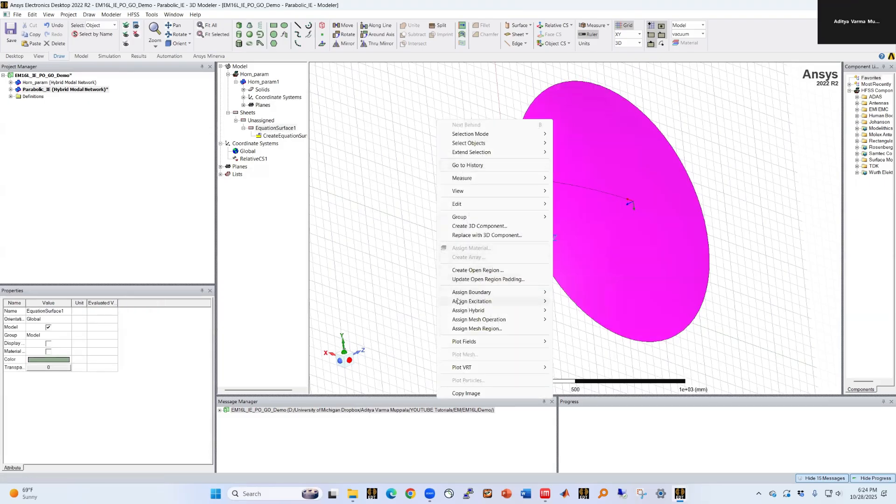
mouse_move(471, 292)
click(598, 395)
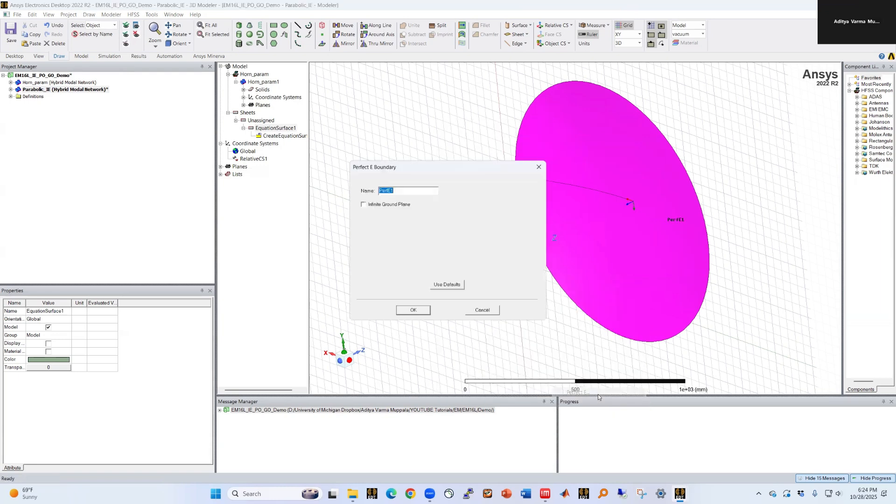
click(413, 310)
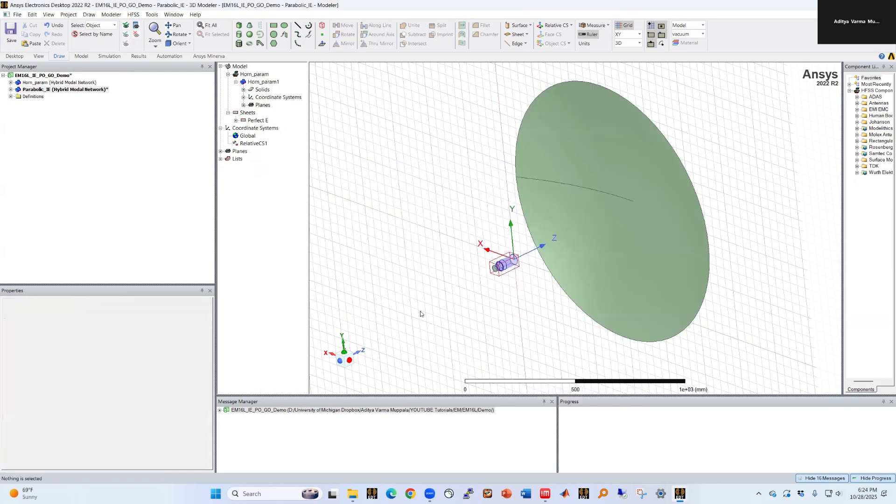
right_click(465, 135)
mouse_move(526, 312)
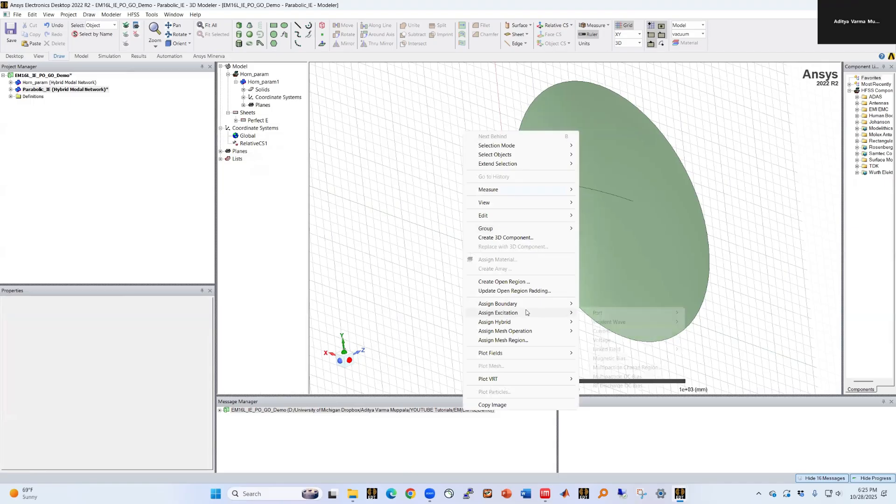
click(394, 234)
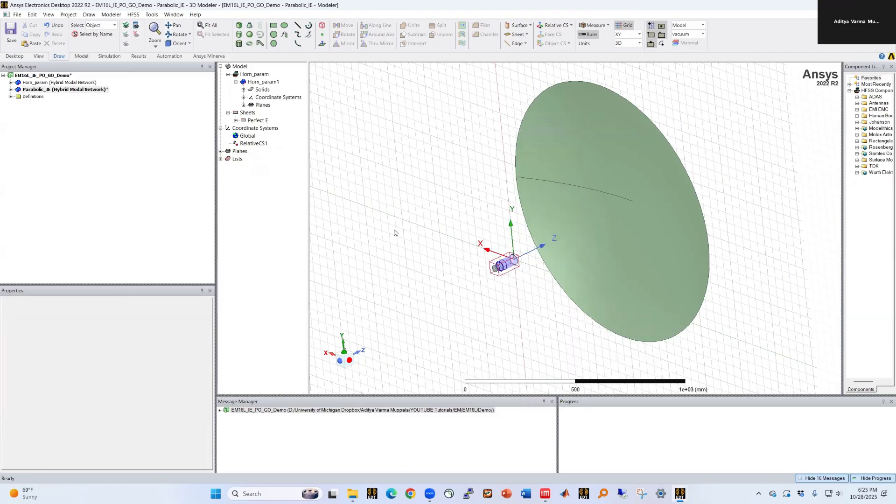
Assign an IE Region hybrid to the reflector sheet EquationSurface1
click(570, 161)
right_click(438, 123)
mouse_move(486, 314)
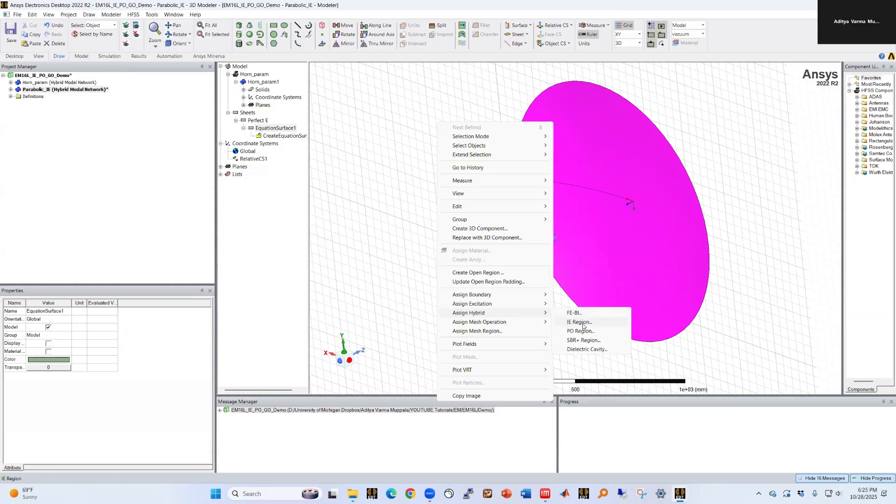
click(580, 322)
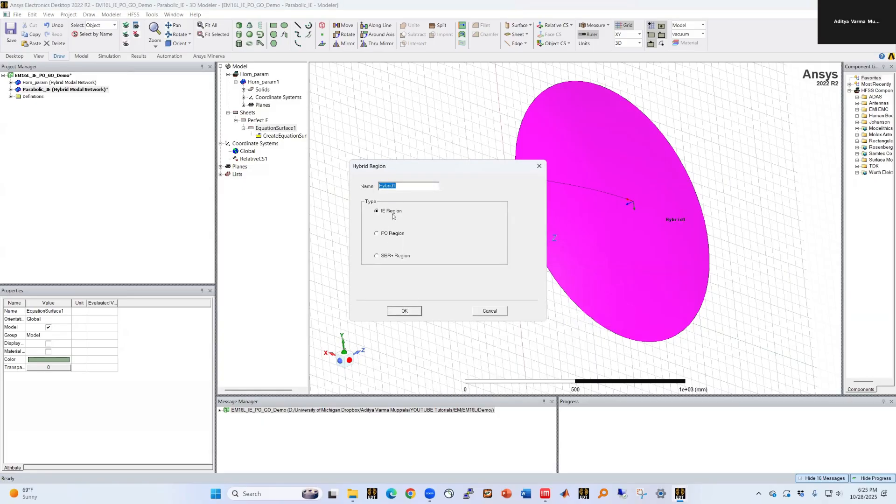
click(405, 310)
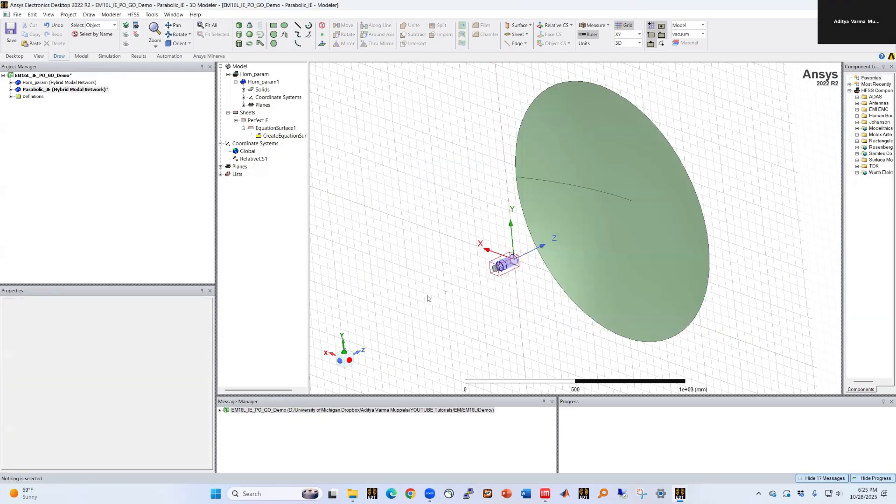
Inspect the Perfect E boundary and the horn's wave port excitation in the Parabolic_IE design
click(10, 90)
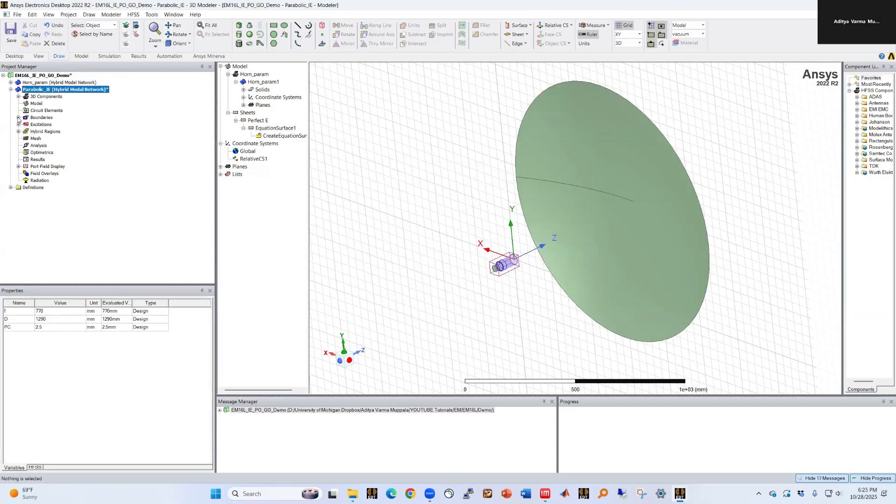
click(18, 118)
click(44, 125)
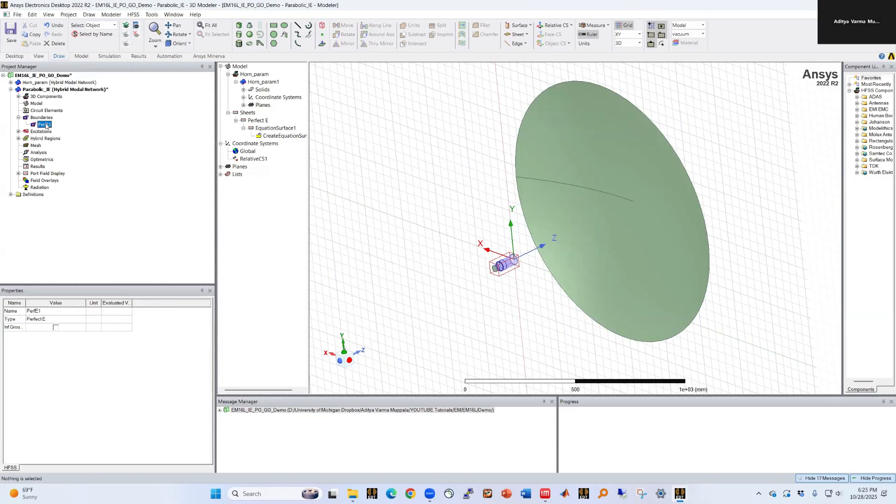
click(19, 131)
click(54, 138)
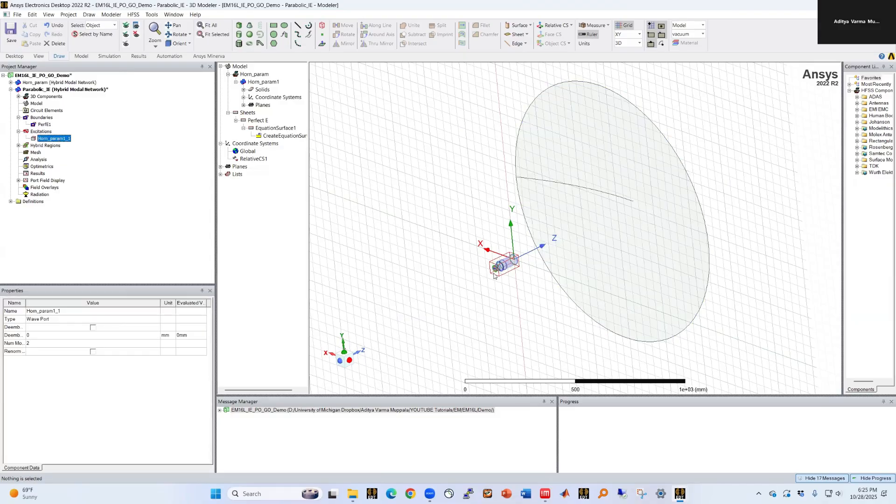
right_click(61, 139)
Edit the post-process sources so Horn_param1_1:1 has magnitude 0 W and Horn_param1_1:2 has magnitude 1 W
click(40, 132)
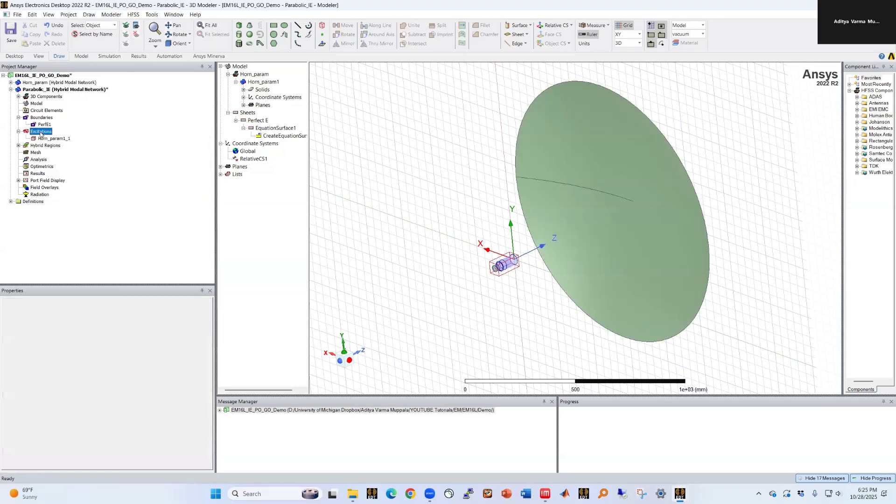
right_click(47, 135)
click(86, 183)
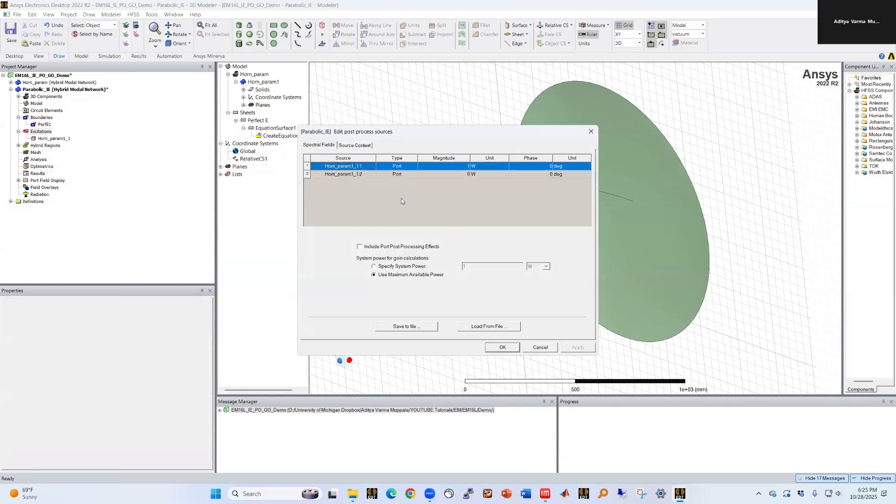
double_click(465, 167)
text(0)
click(462, 184)
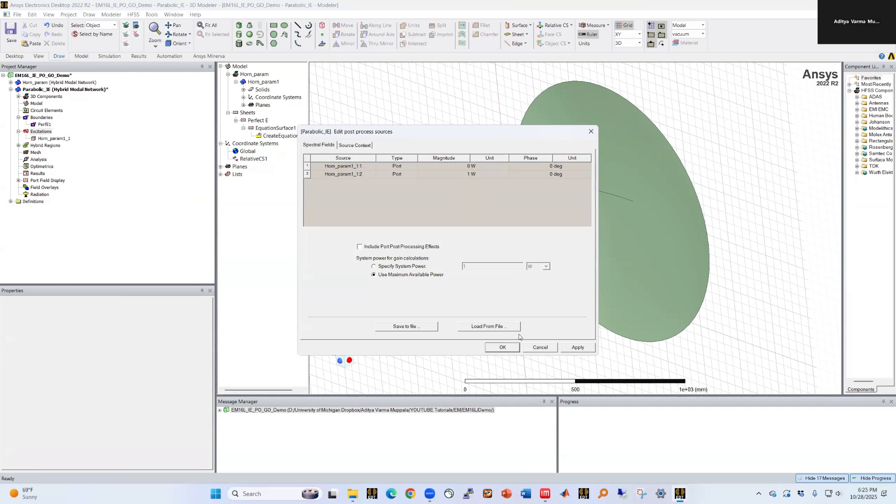
click(502, 347)
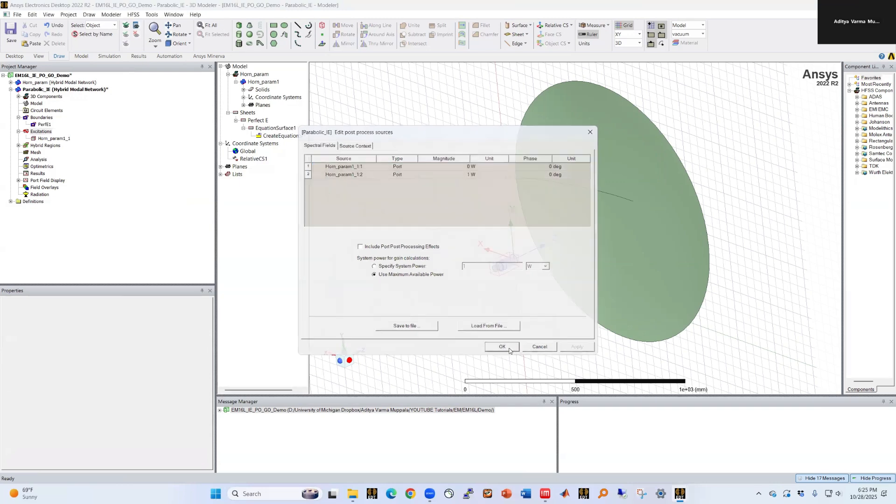
Inspect the Hybrid1 region to check that it covers the reflector surface
click(19, 145)
click(49, 154)
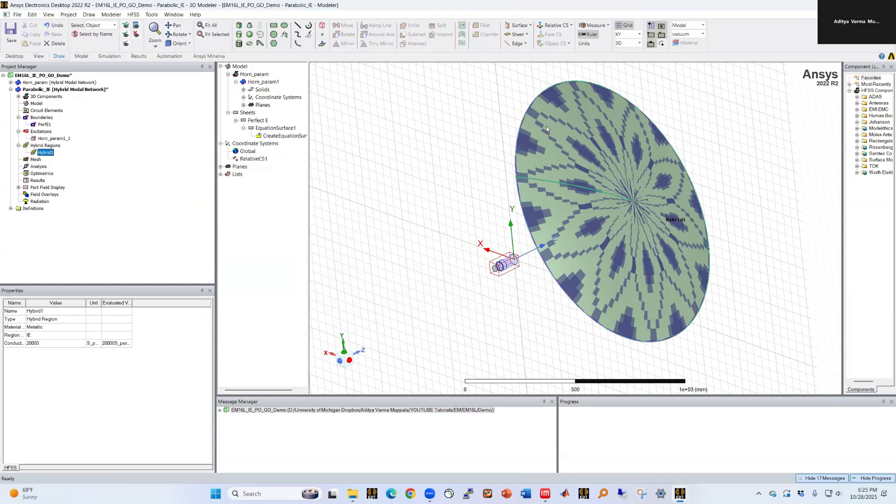
click(372, 221)
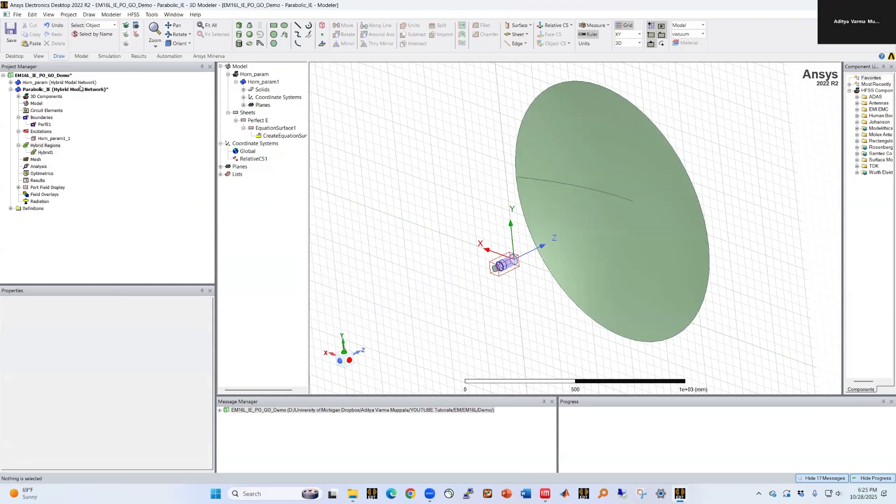
Run a validation check on the Parabolic_IE design
click(109, 56)
click(187, 33)
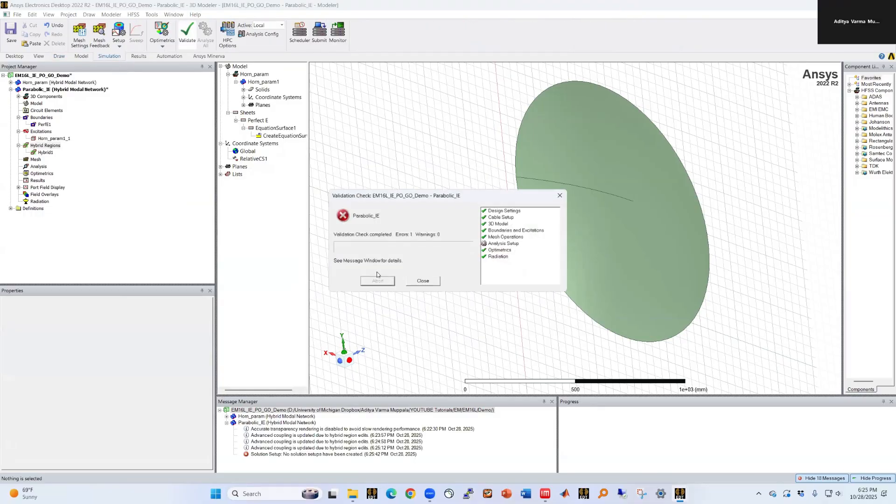
click(423, 282)
Add an advanced solution setup at 10 GHz with 20 maximum passes and Maximum Delta S 0.01, accepting the default frequency sweep
right_click(37, 166)
mouse_move(86, 184)
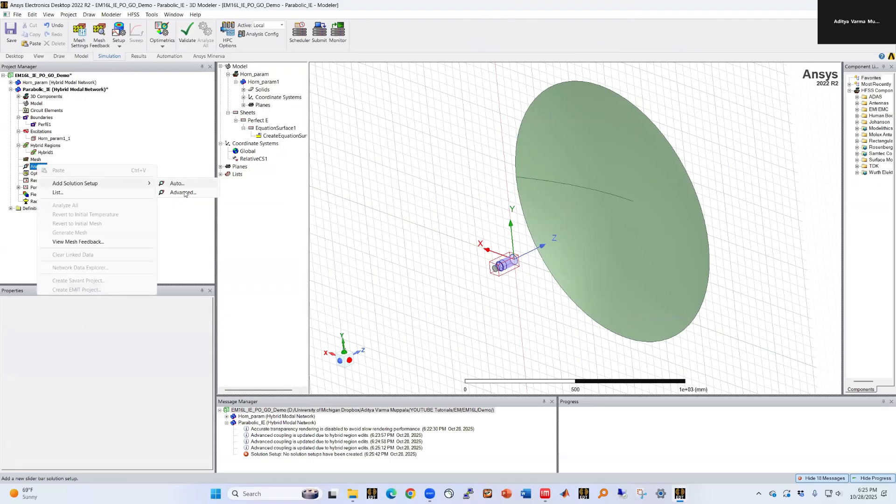
click(184, 192)
text(10)
drag(384, 206, 360, 222)
text(20)
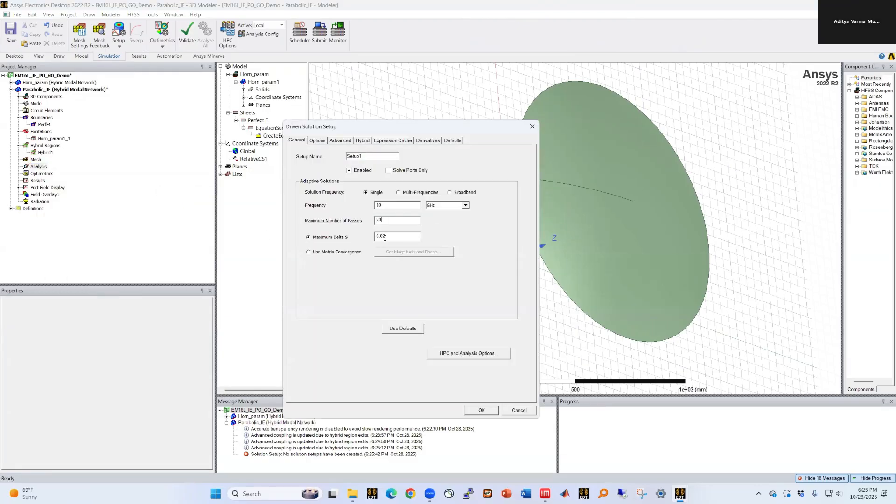
click(316, 142)
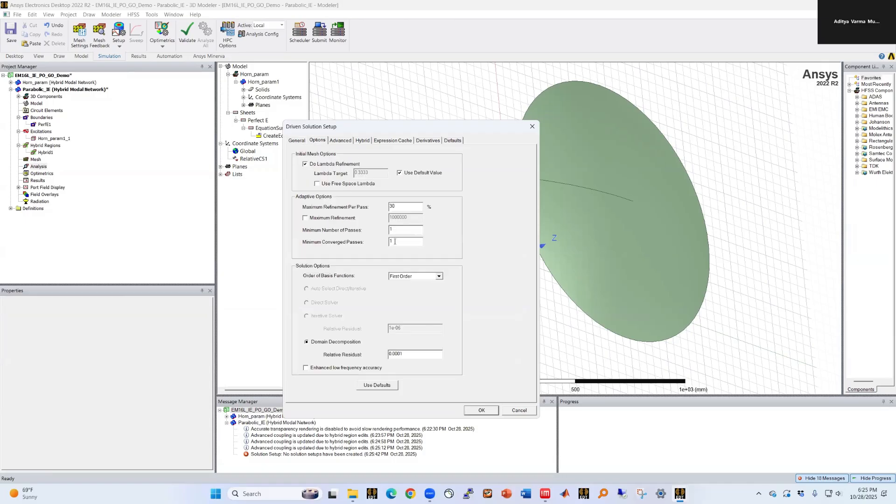
click(296, 140)
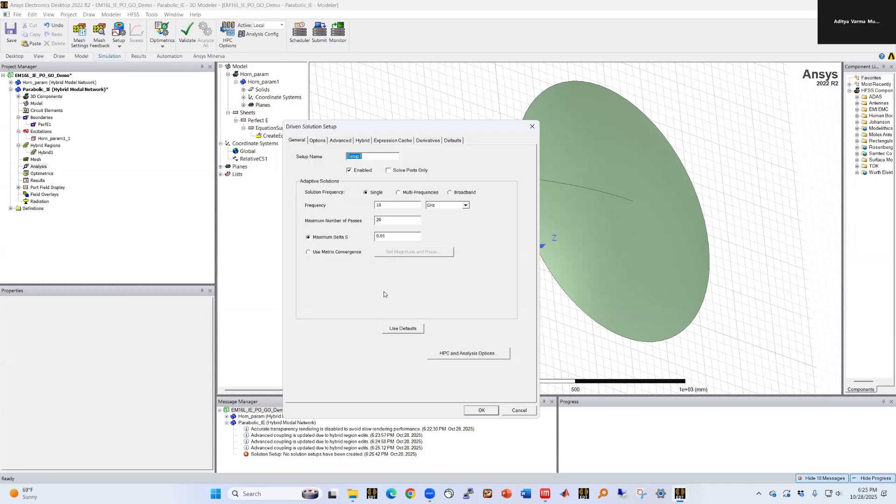
click(473, 412)
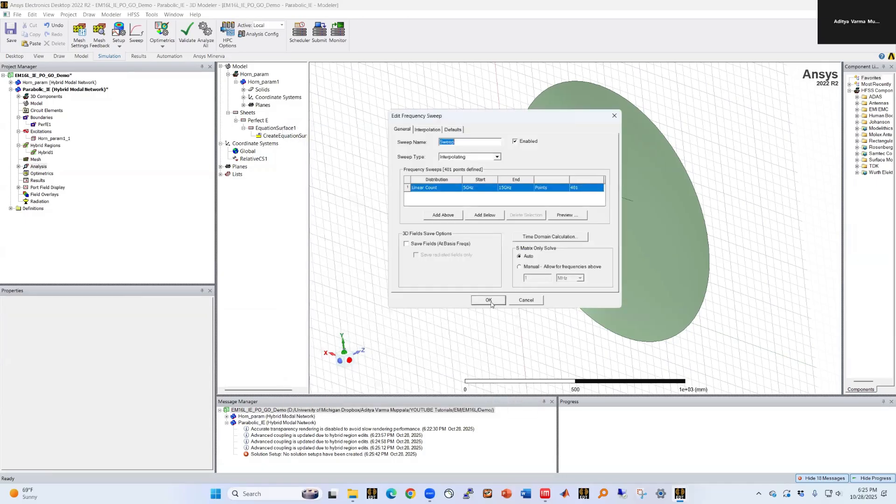
click(491, 302)
Delete the frequency sweep under Setup1
click(26, 174)
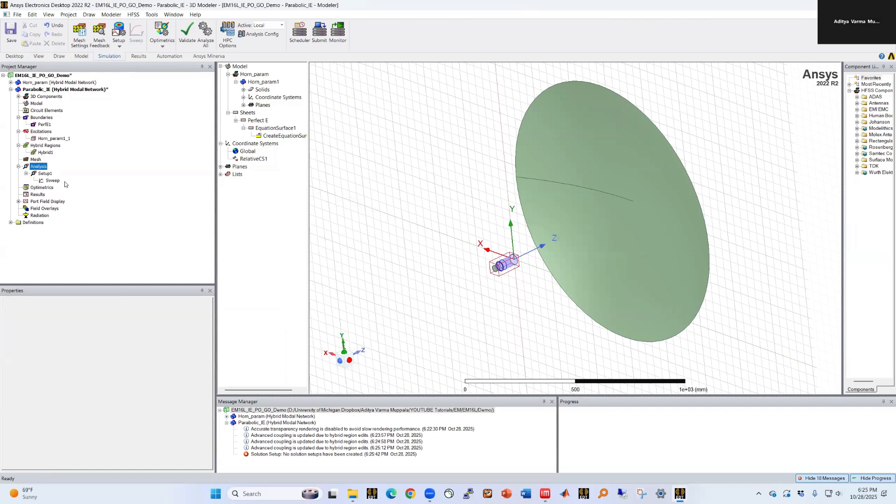
right_click(55, 181)
click(79, 206)
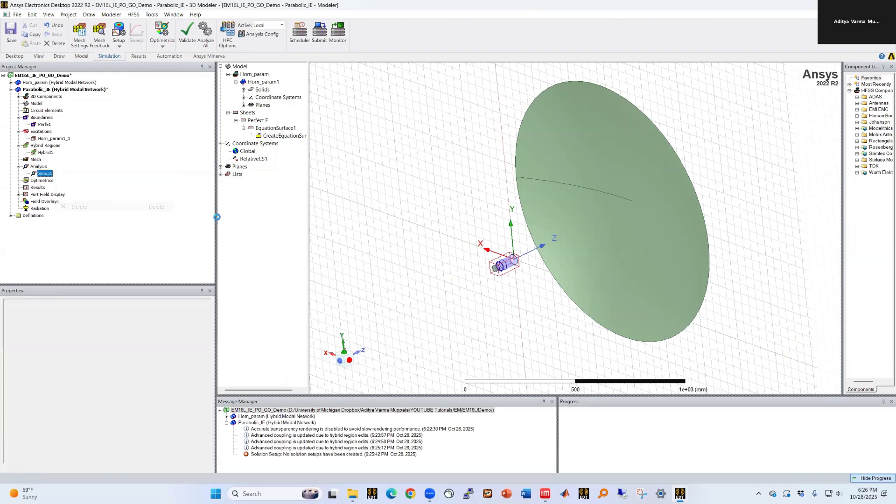
Validate the Parabolic_IE design with its solution setup and clear the project's messages
click(187, 33)
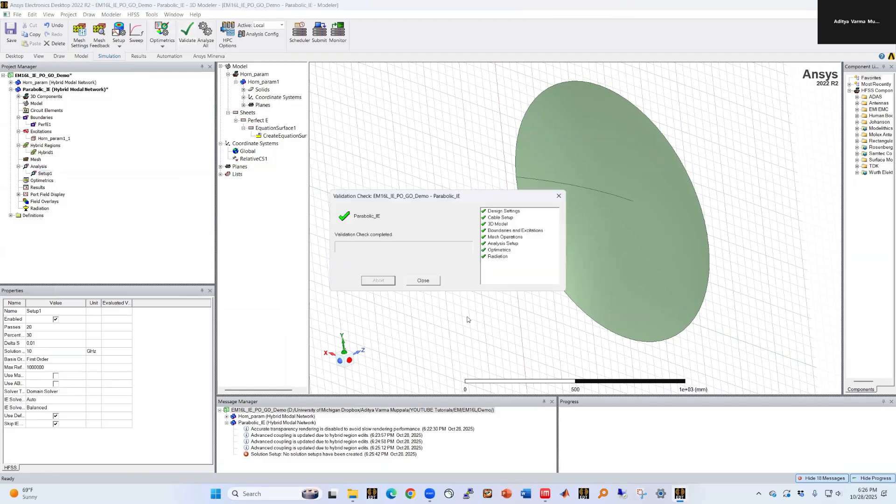
click(423, 280)
right_click(279, 415)
click(303, 417)
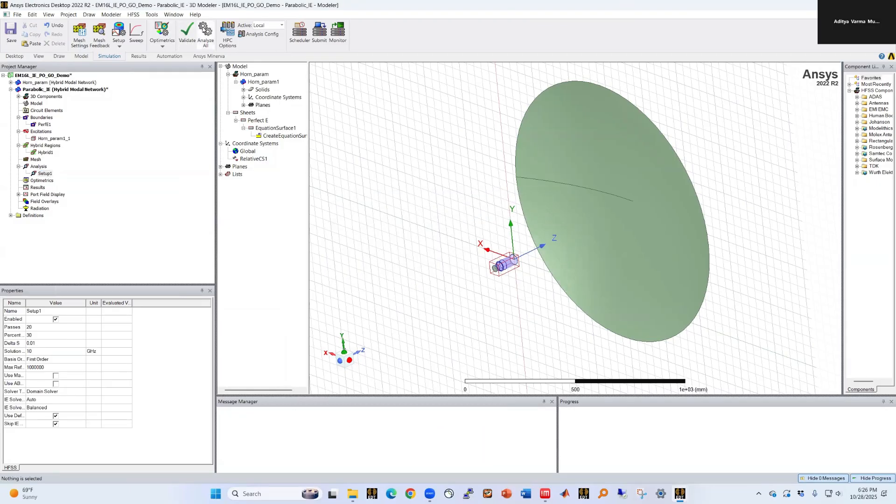
Run the analysis of all solution setups
click(206, 33)
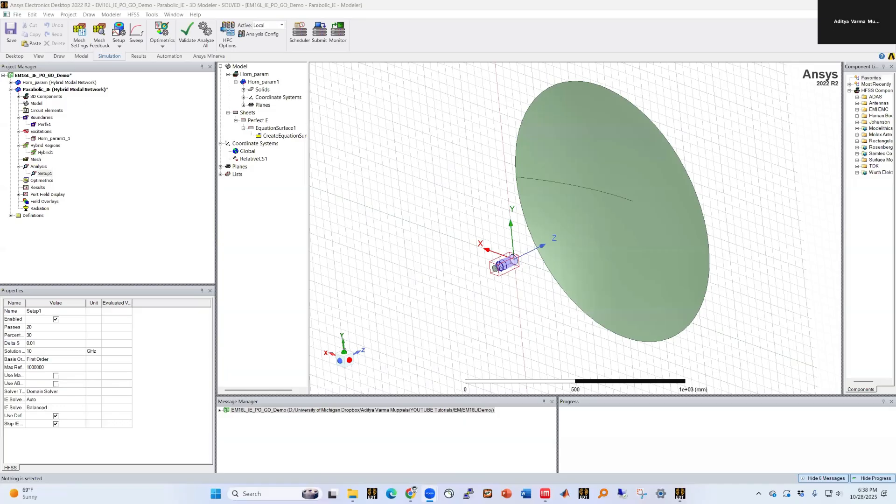
right_click(37, 187)
mouse_move(94, 208)
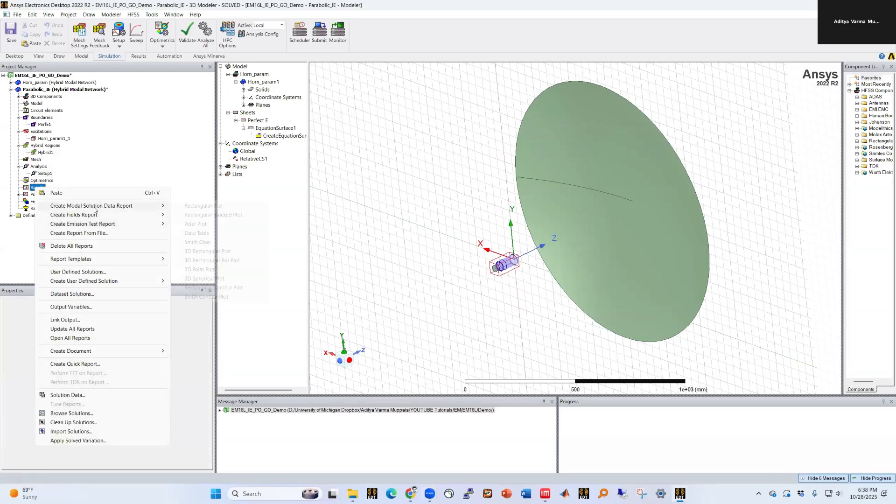
right_click(32, 208)
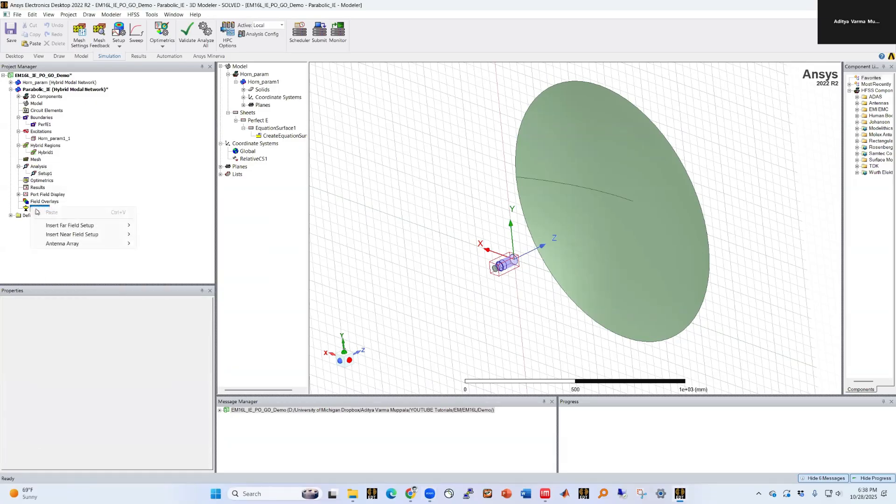
click(14, 263)
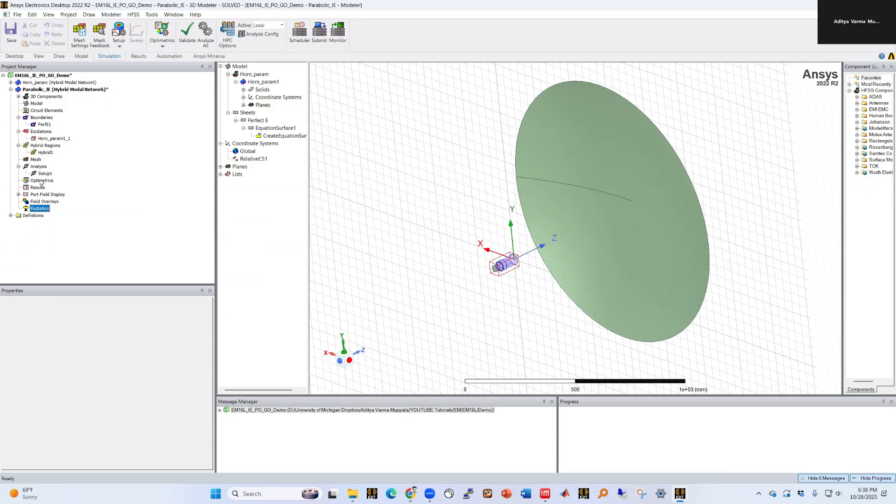
click(36, 187)
right_click(34, 189)
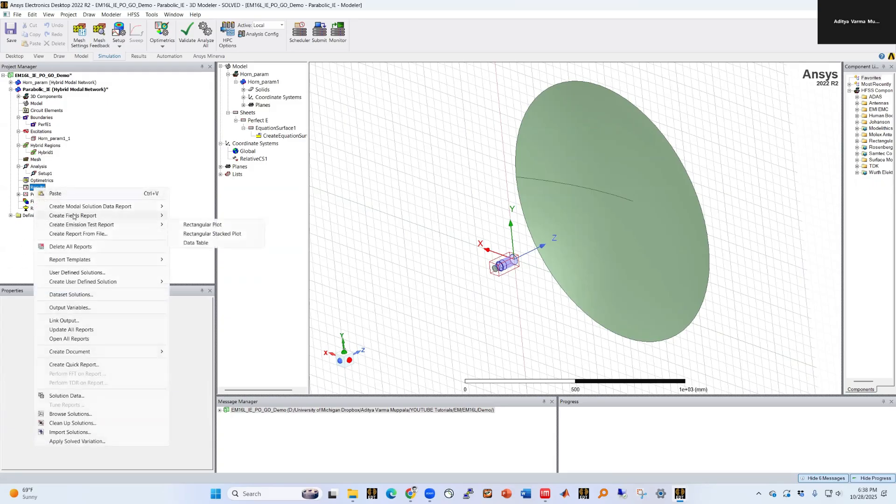
mouse_move(73, 216)
click(25, 210)
Insert an infinite-sphere far field setup with Phi 0 to 90 deg in 90 deg steps and Theta -40 to 40 deg in 1 deg steps
right_click(33, 208)
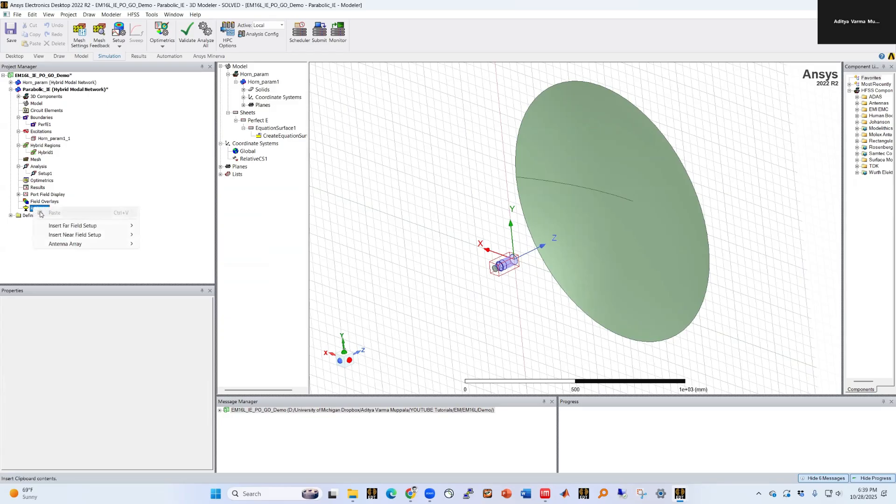
click(171, 226)
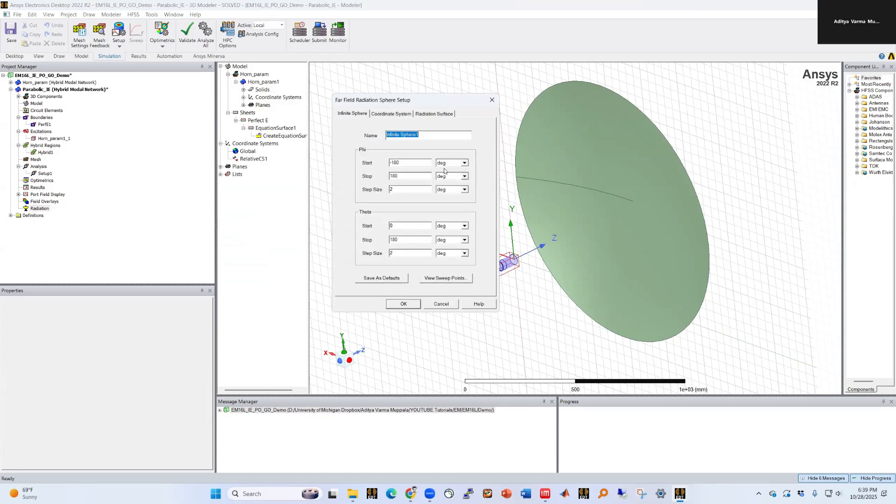
click(415, 162)
text(0)
key(Tab)
text(9090)
key(Tab)
text(40)
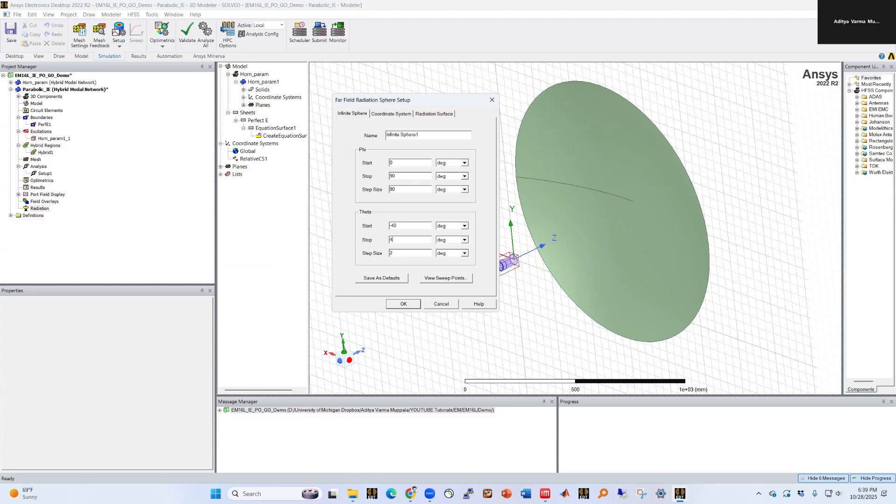
click(403, 304)
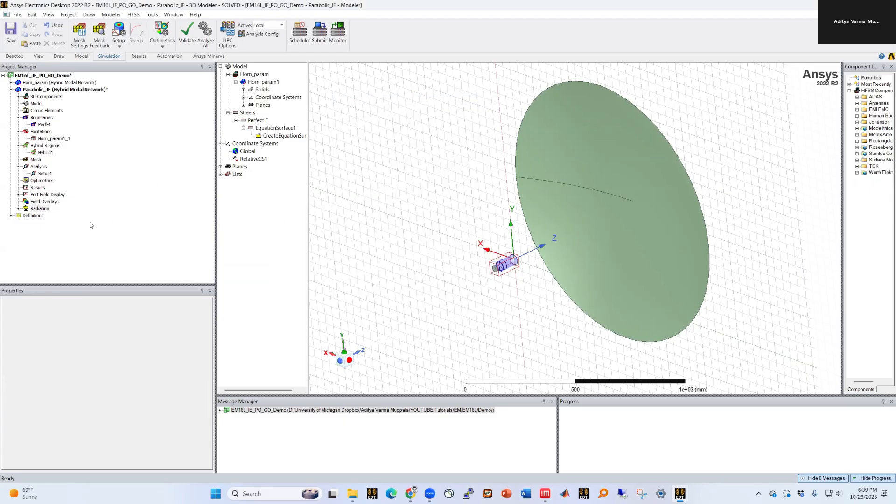
click(19, 209)
click(54, 215)
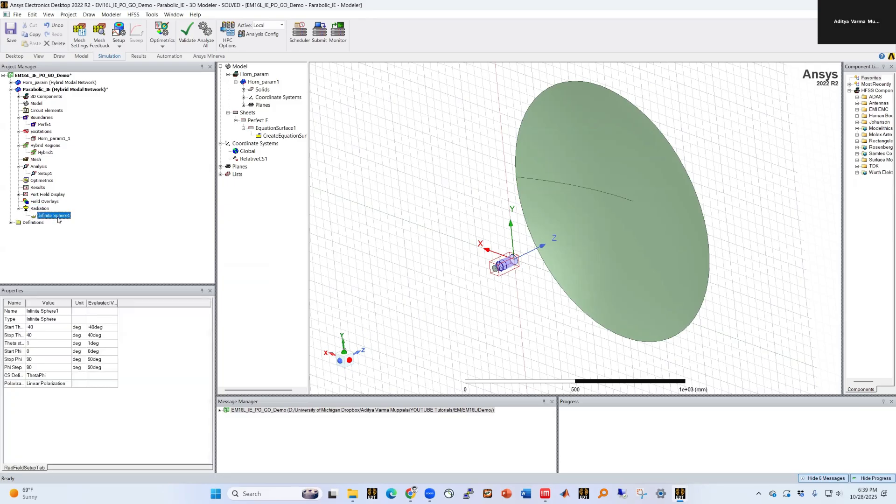
Create a rectangular far fields report of dB(GainTotal) against Theta for Setup1 : LastAdaptive on Infinite Sphere1
right_click(40, 187)
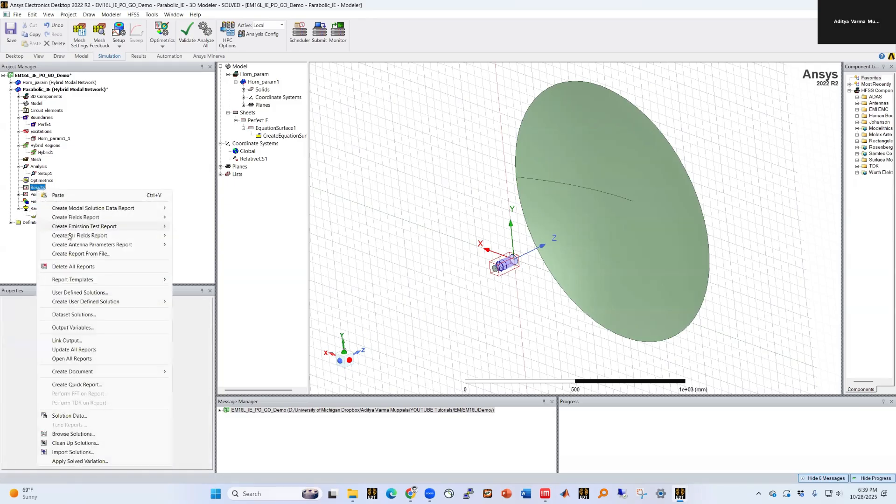
mouse_move(71, 236)
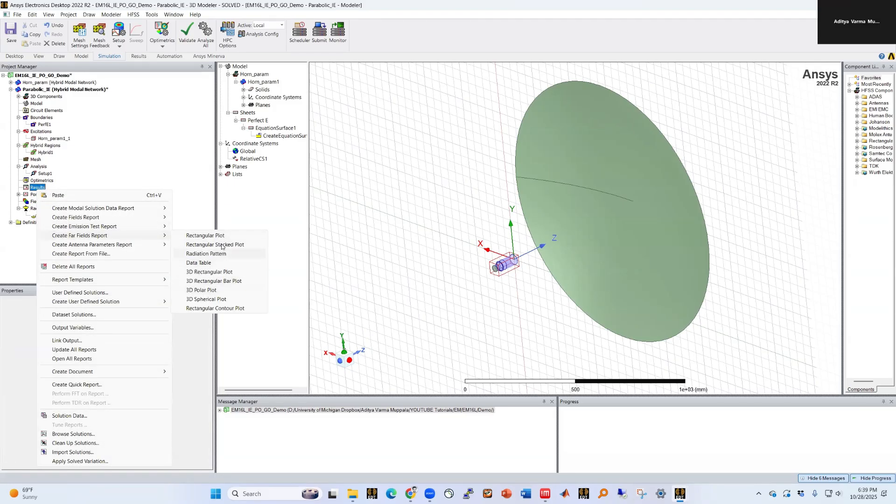
click(205, 236)
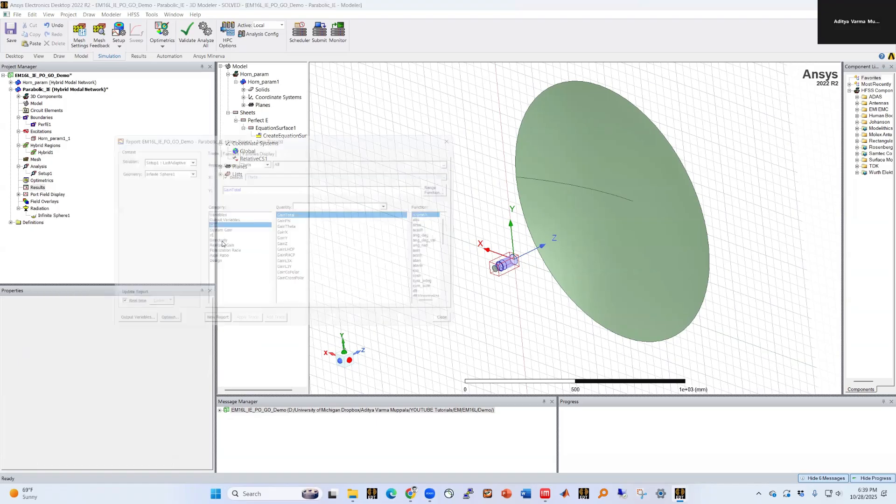
click(429, 297)
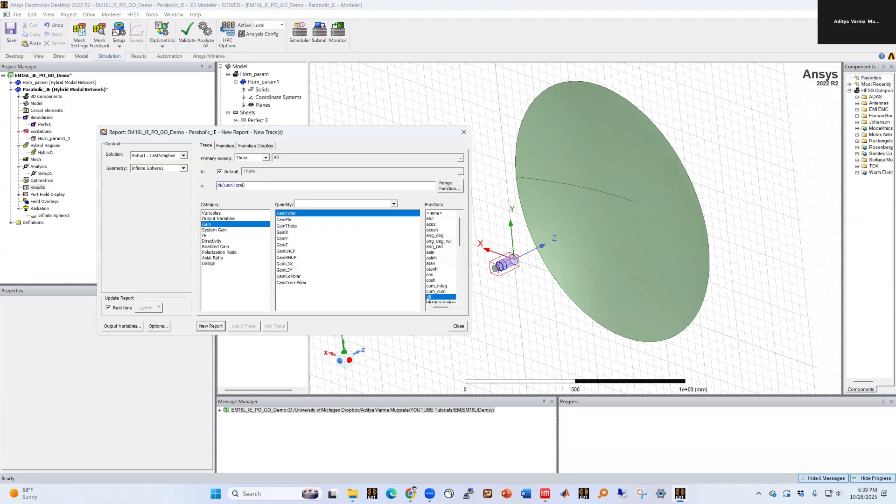
click(225, 145)
click(206, 146)
click(182, 168)
click(181, 170)
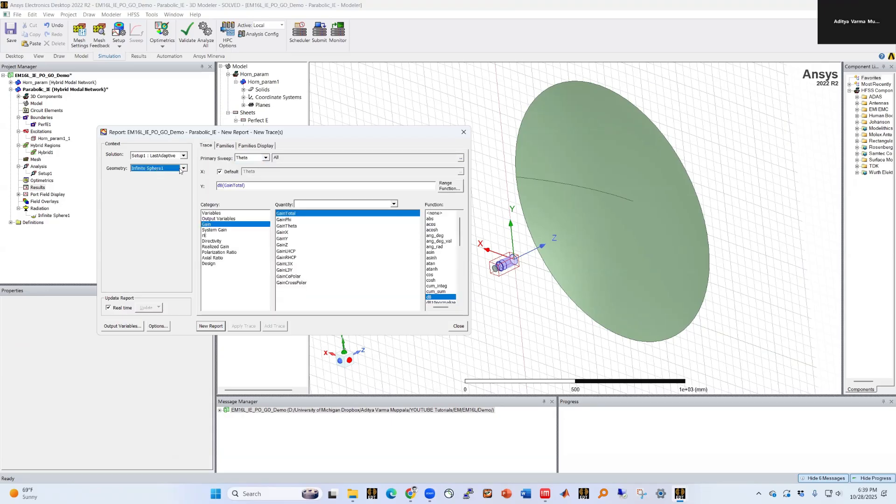
click(224, 146)
click(206, 146)
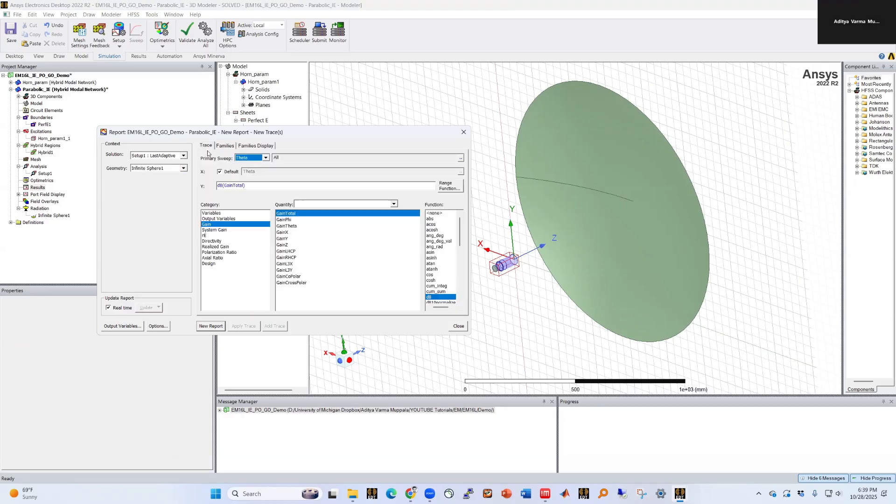
click(210, 326)
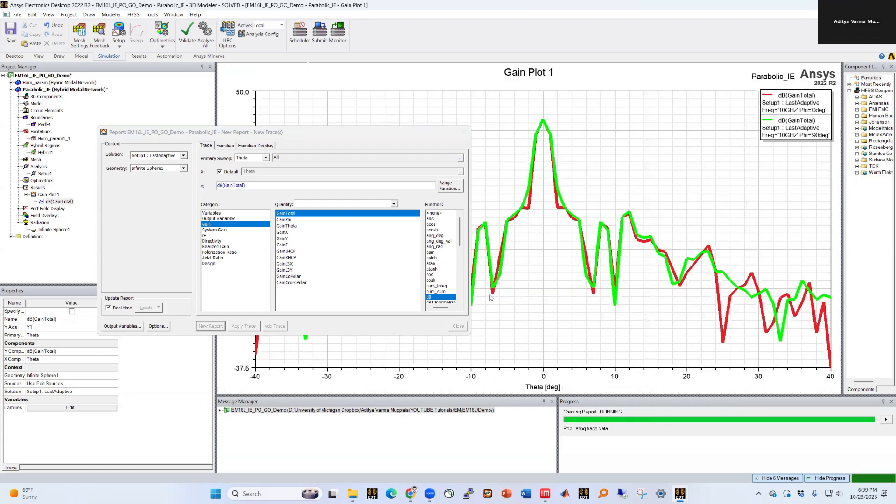
click(459, 326)
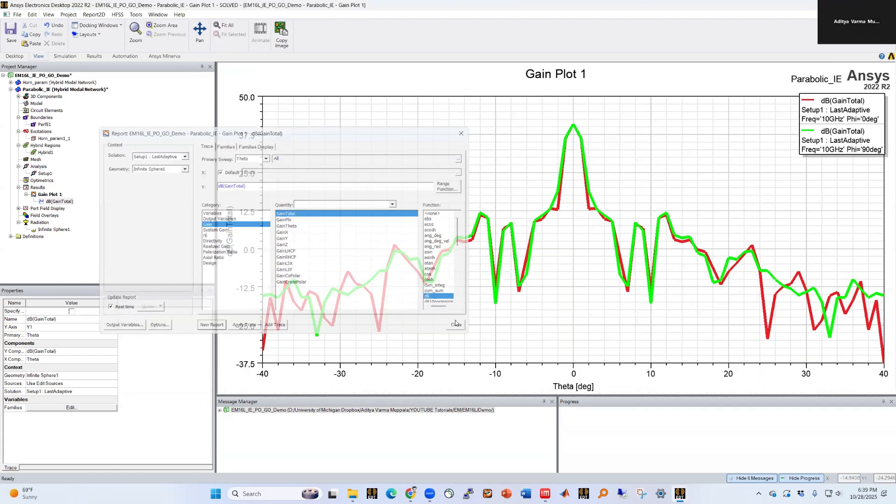
Set the Theta step size of Infinite Sphere1 to 0.5 deg
double_click(51, 229)
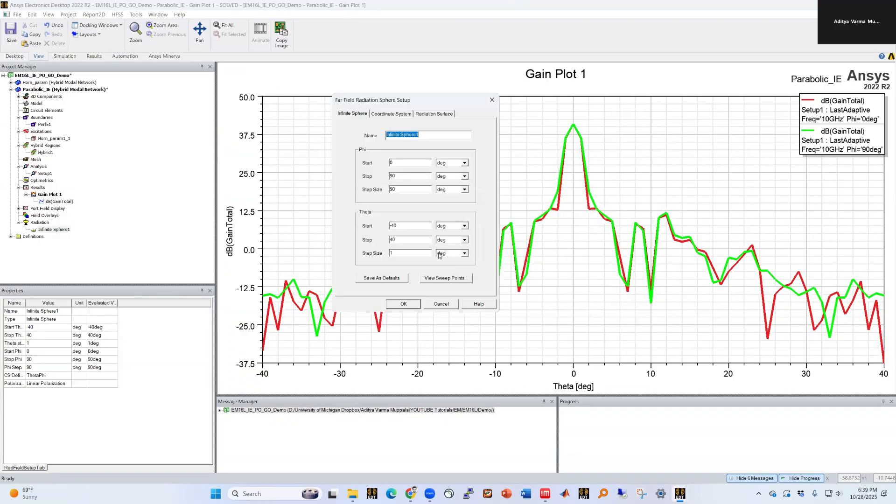
drag(406, 255, 377, 258)
text(0.5)
click(415, 304)
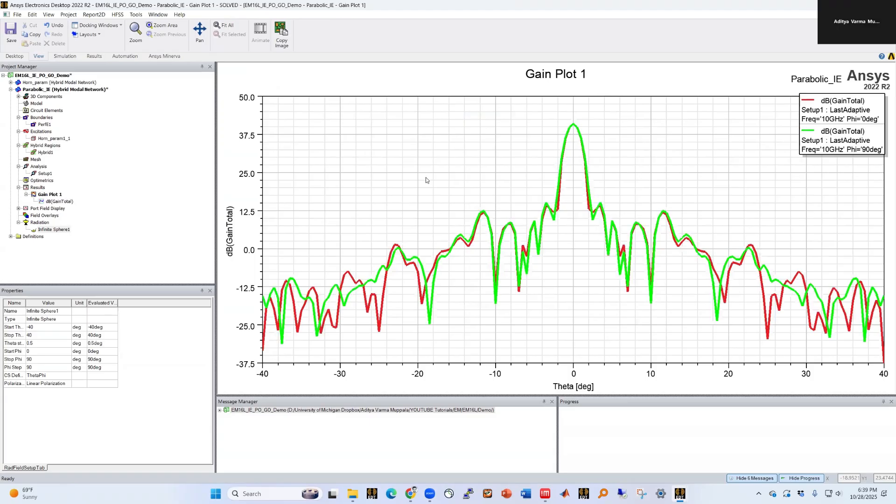
Add a maximum marker to the Phi=90deg gain trace and shift the plot's legend slightly
click(575, 126)
right_click(577, 128)
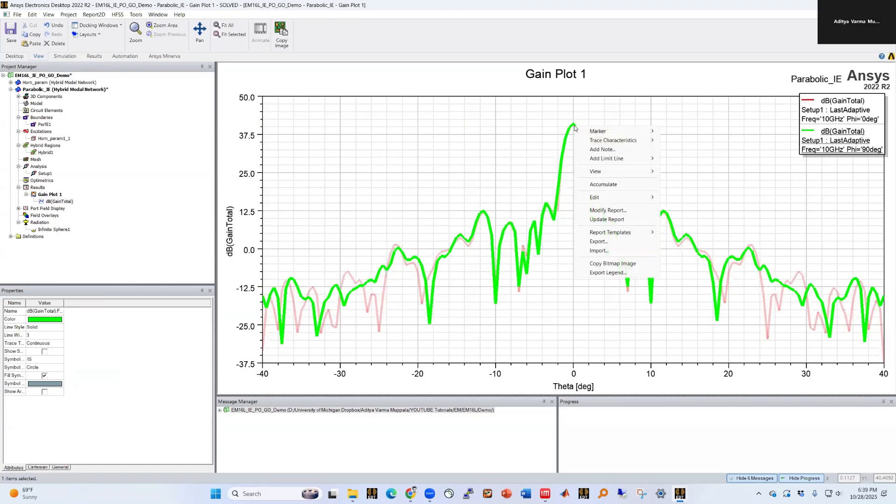
mouse_move(605, 134)
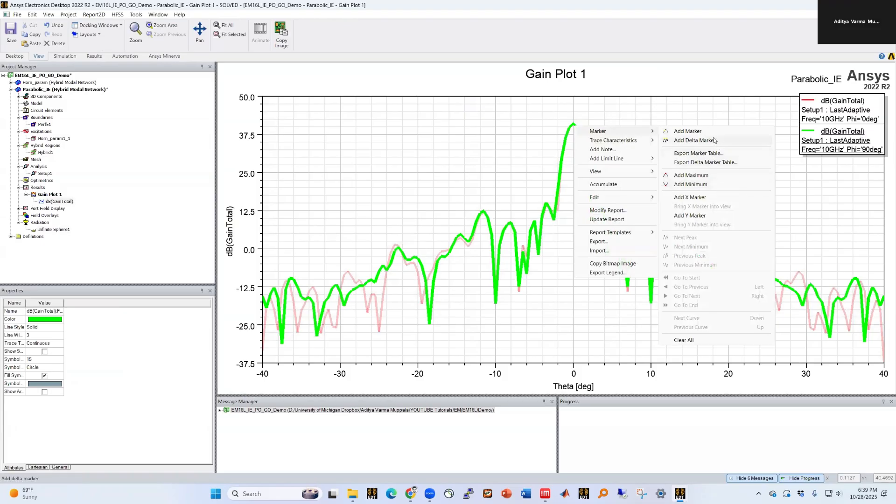
click(701, 176)
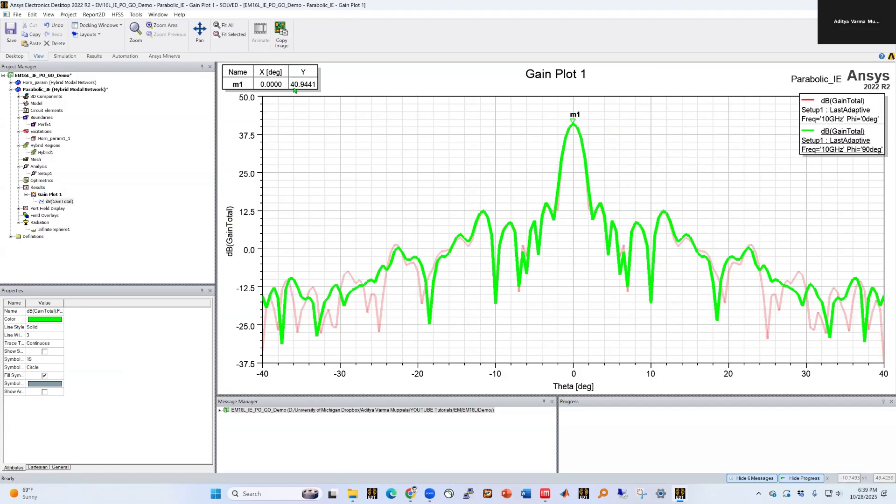
click(361, 129)
drag(842, 114, 837, 122)
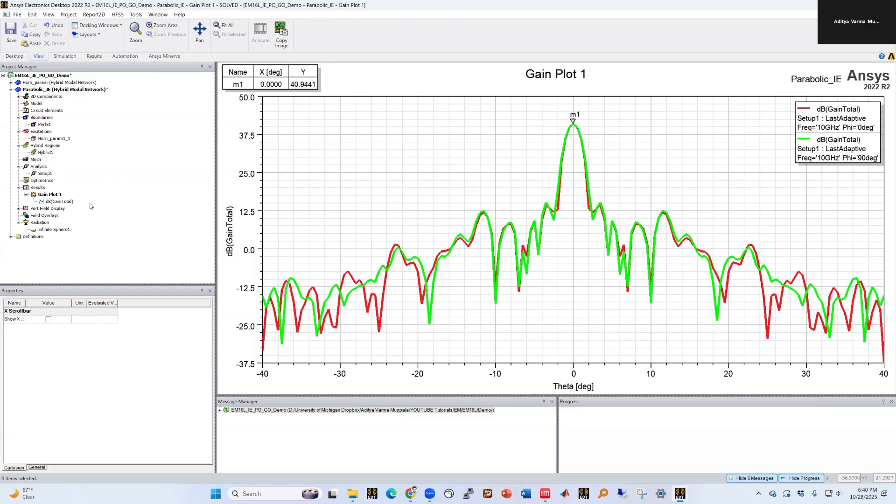
Save the project and paste a copy of the Parabolic_IE design into EM16L_IE_PO_GO_Demo
click(65, 90)
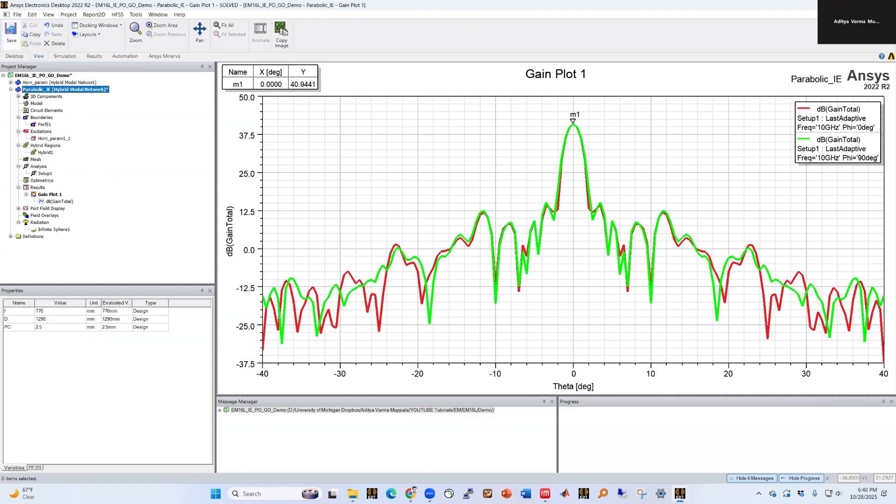
click(11, 89)
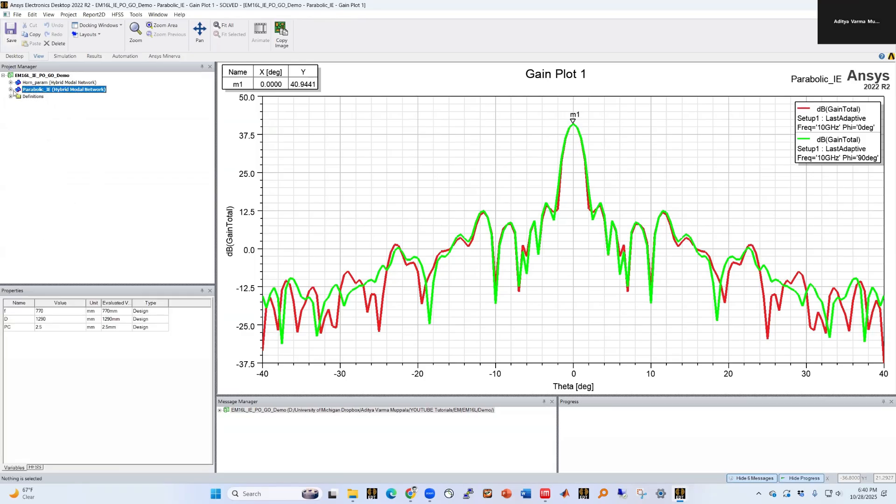
right_click(42, 91)
click(60, 95)
click(42, 75)
right_click(49, 76)
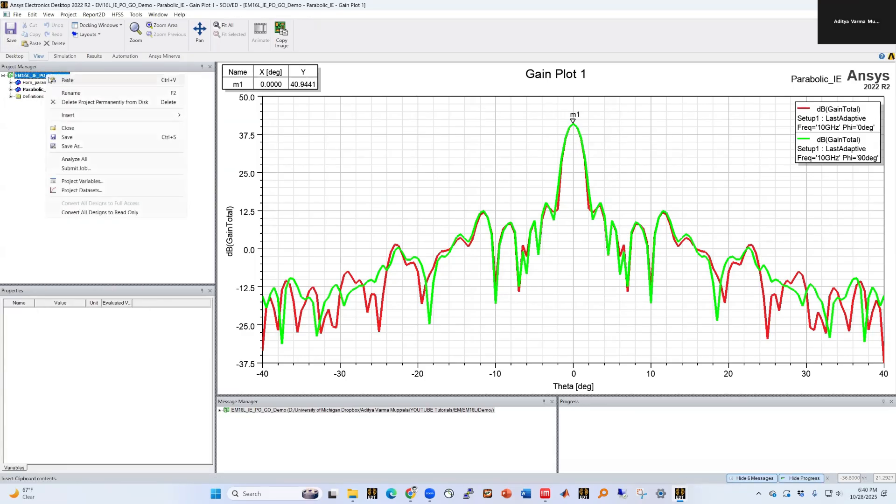
click(53, 80)
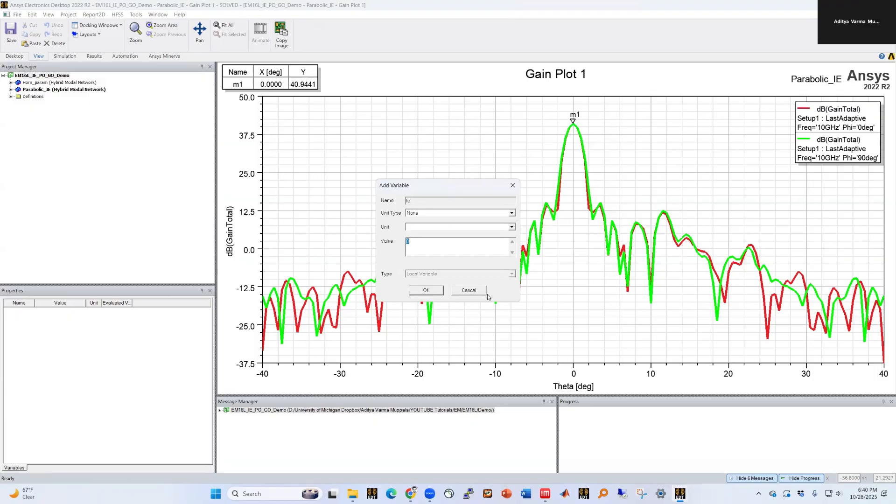
click(484, 293)
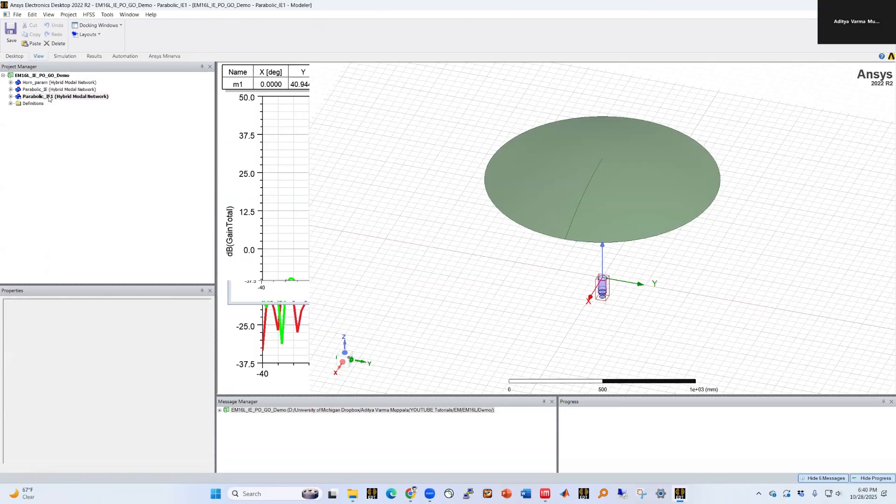
Rename the copied Parabolic_IE1 design as Parabolic_PO
click(18, 97)
click(10, 96)
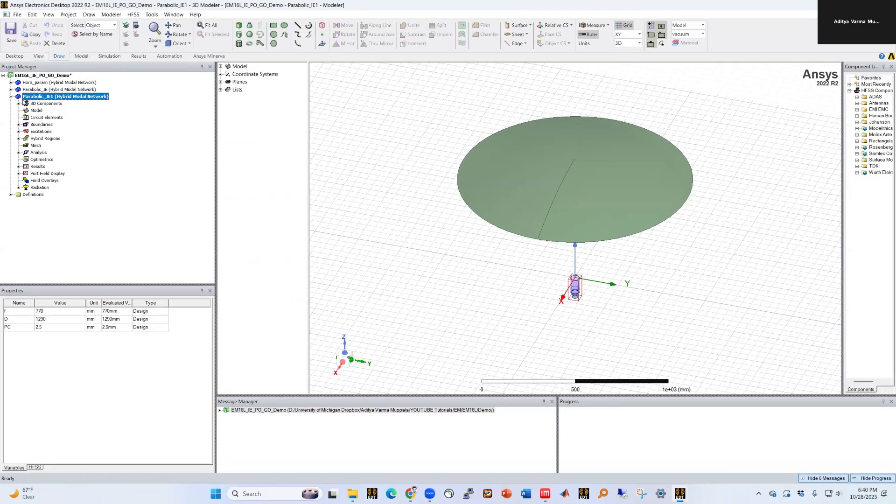
click(51, 90)
click(49, 97)
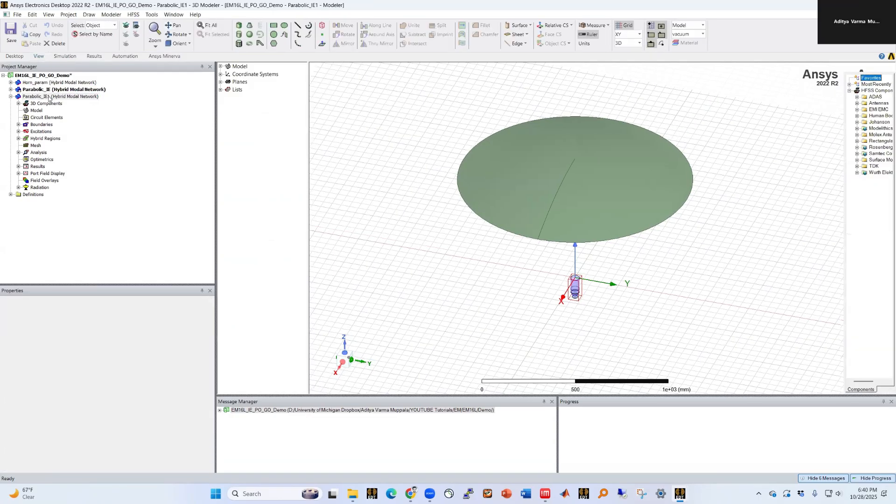
right_click(49, 98)
click(110, 123)
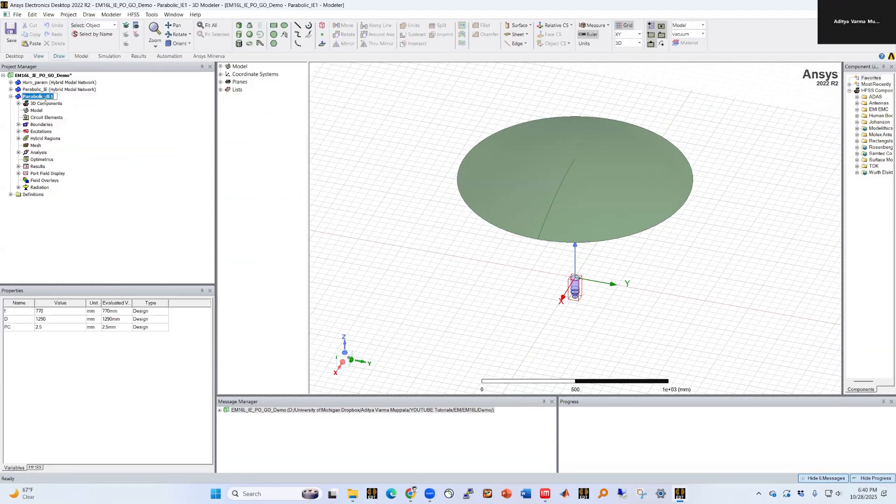
drag(46, 96, 59, 97)
text(PO)
key(Return)
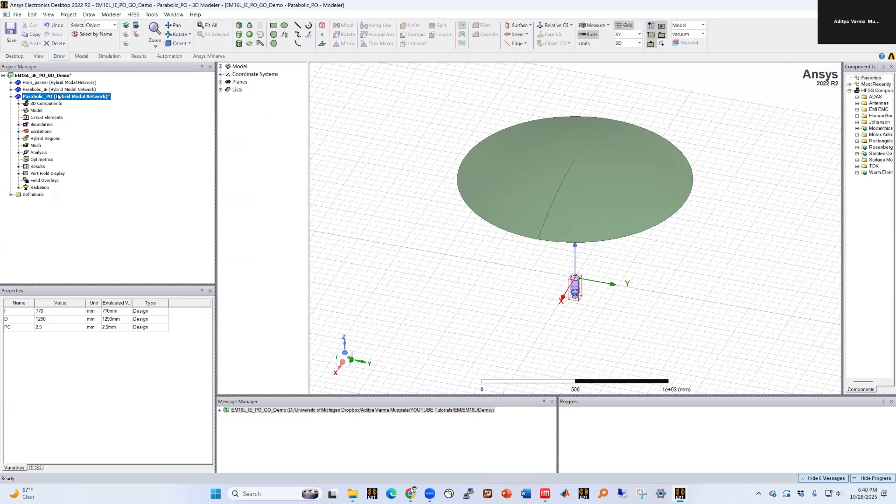
Change the reflector's hybrid region Hybrid1 in the Parabolic_PO design to a PO Region
click(580, 219)
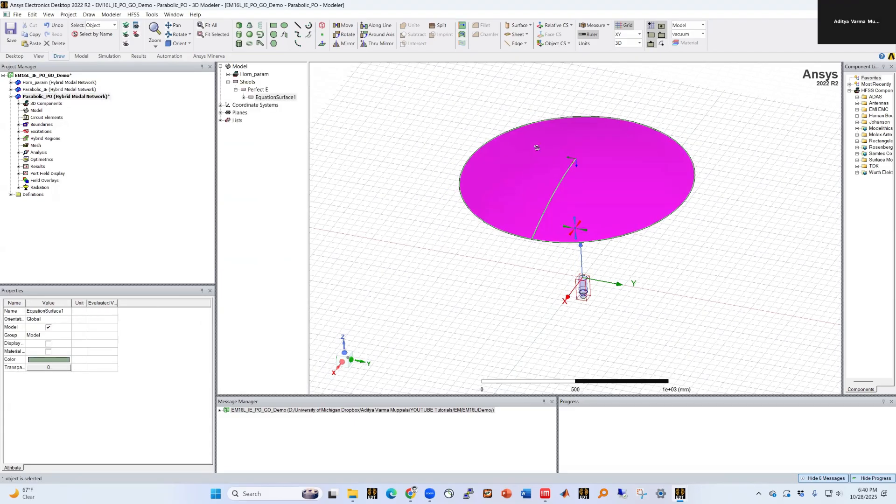
middle_drag(517, 181, 507, 173)
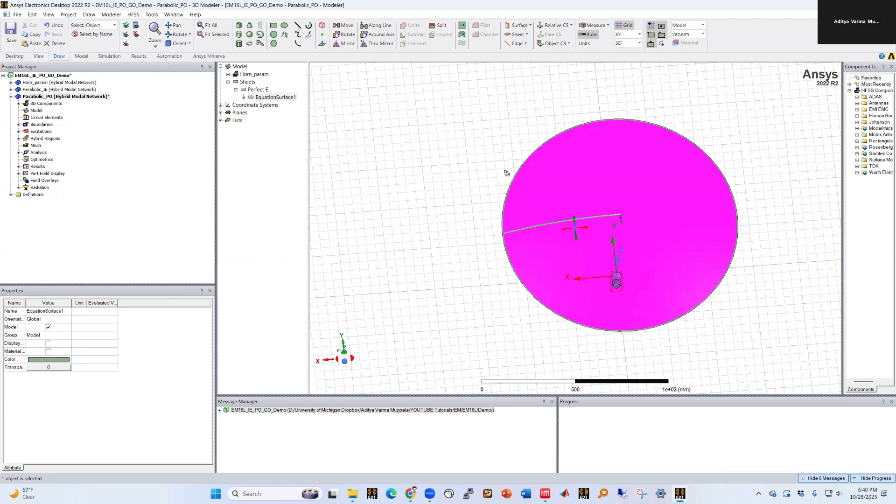
click(19, 138)
click(46, 145)
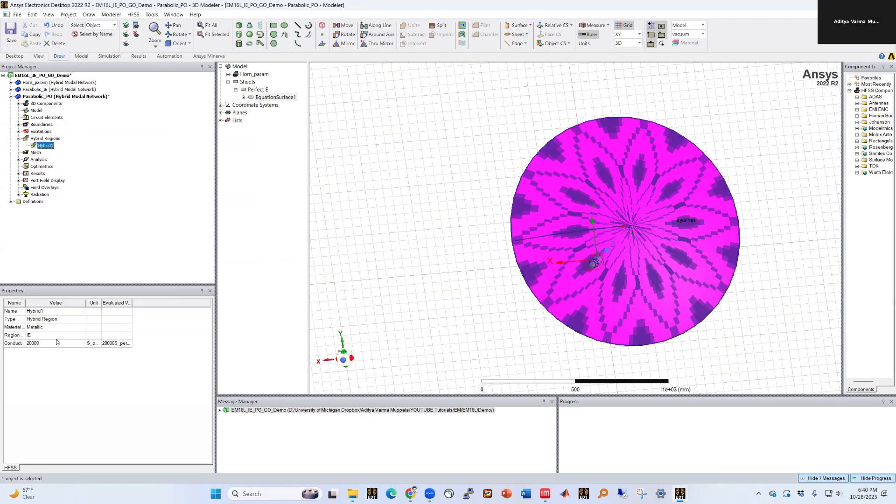
click(52, 336)
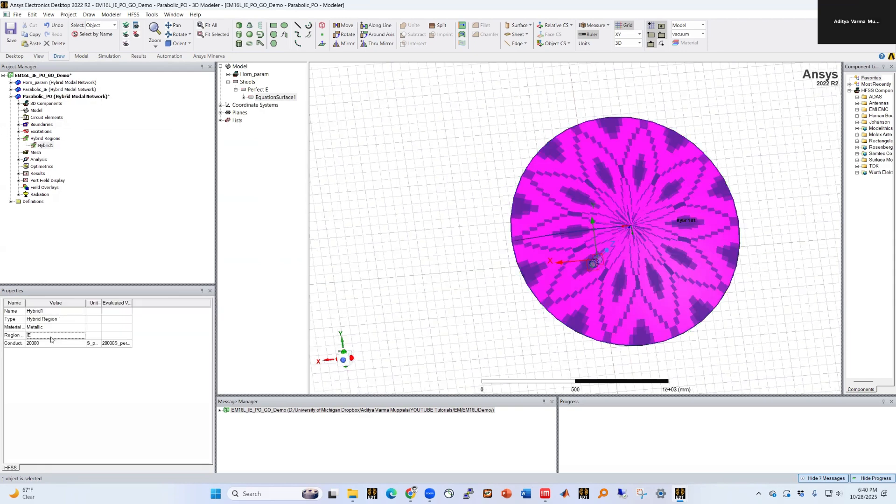
double_click(46, 146)
click(387, 235)
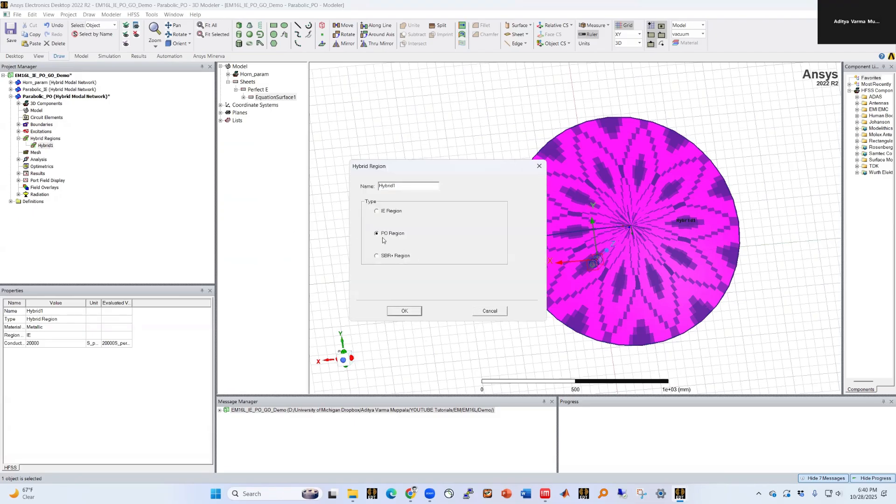
click(403, 311)
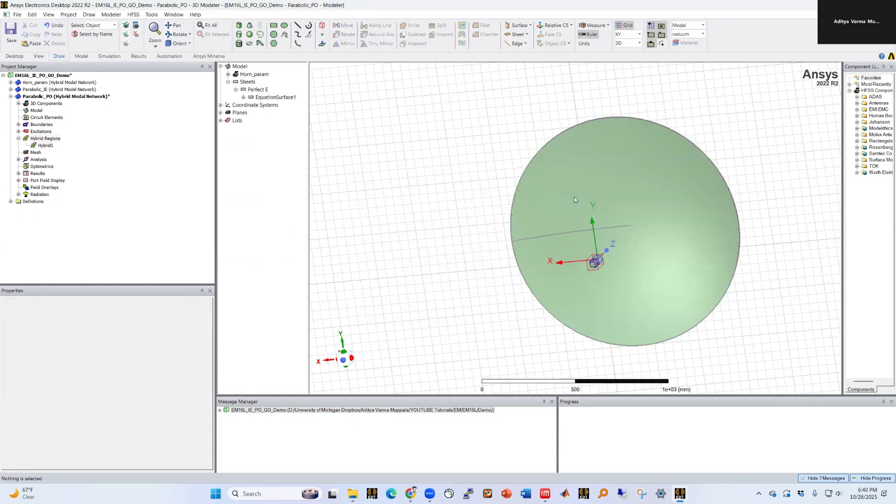
right_click(570, 200)
click(571, 200)
right_click(565, 182)
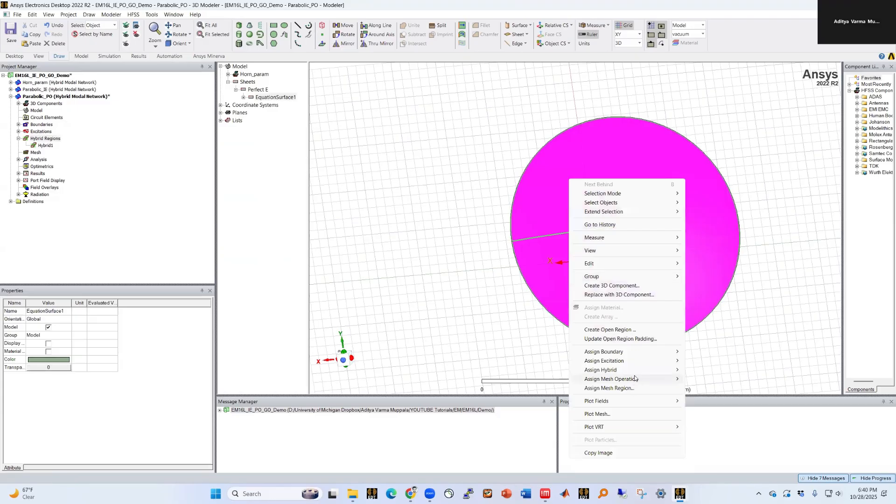
click(416, 204)
mouse_move(426, 176)
alt+mouse_down()
mouse_move(517, 221)
mouse_move(465, 232)
mouse_move(493, 241)
mouse_move(580, 229)
alt+mouse_up()
scroll(614, 264, up, 3)
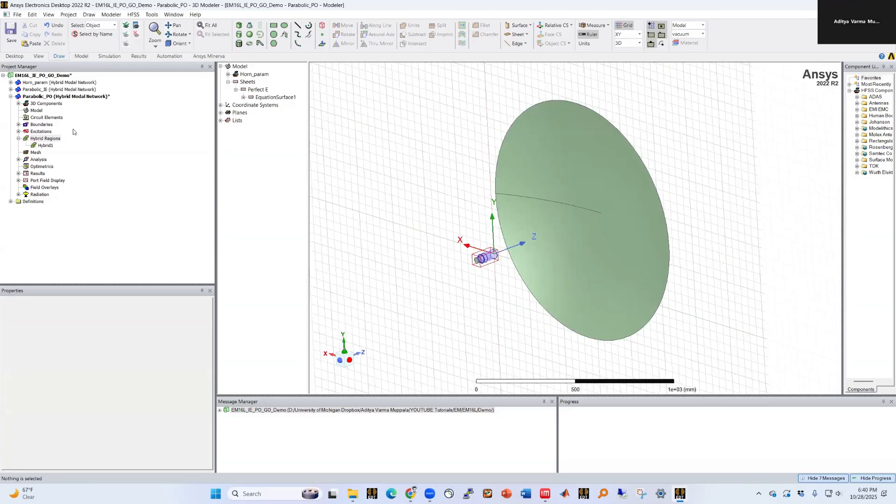
Save the project and validate the Parabolic_PO design
click(65, 96)
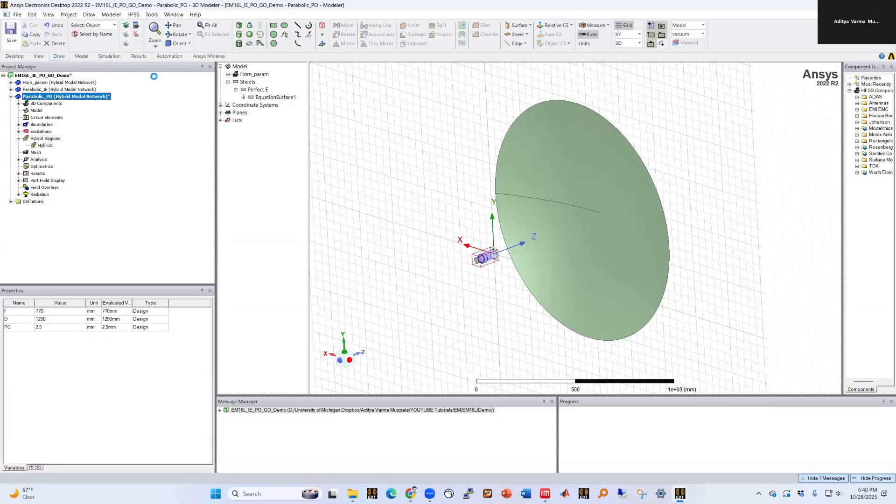
click(109, 56)
click(187, 32)
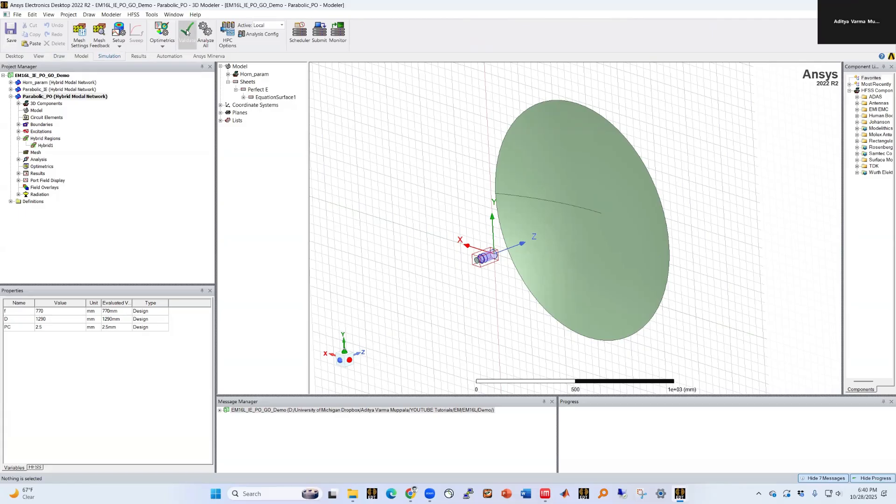
click(422, 282)
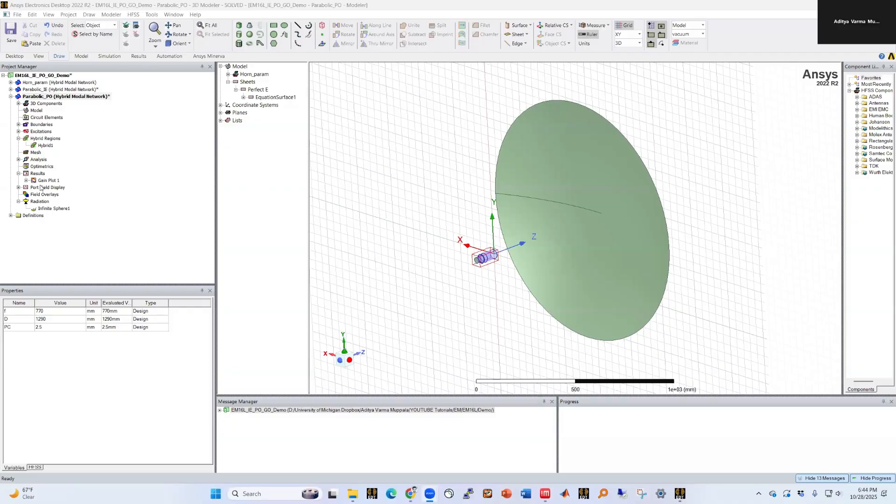
Open Gain Plot 1 of Parabolic_PO and check the Infinite Sphere1 settings in both the Parabolic_PO and Parabolic_IE designs
double_click(42, 181)
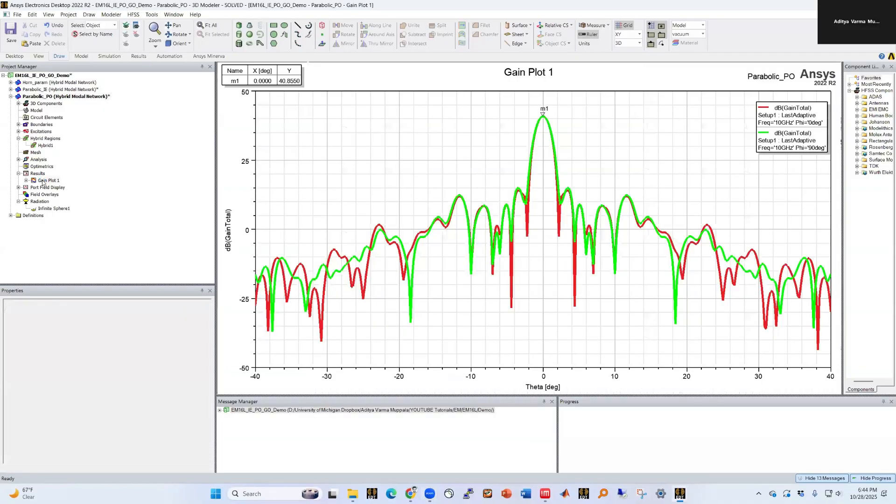
click(49, 208)
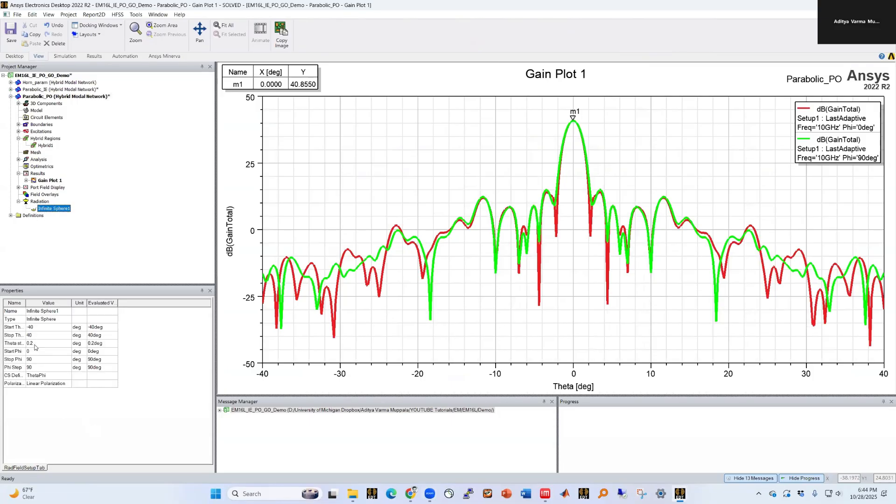
click(11, 89)
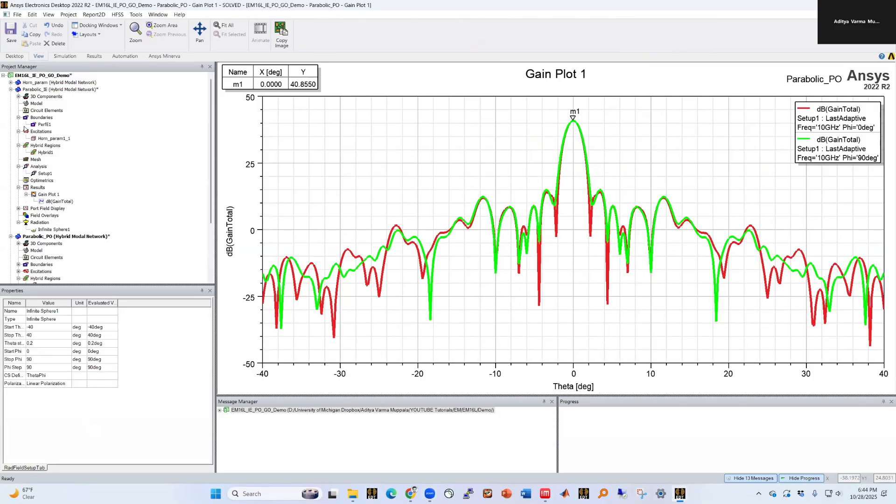
click(52, 230)
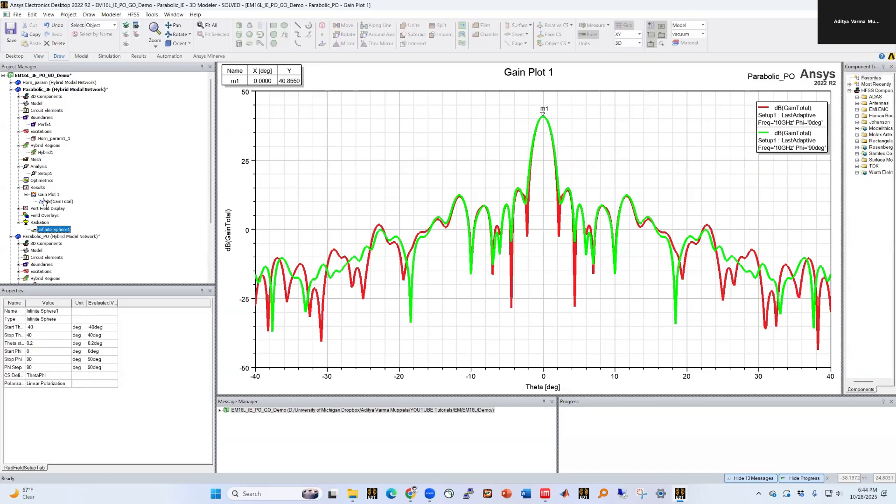
Compare Gain Plot 1 of Parabolic_IE with that of Parabolic_PO, enlarging the project tree to reach both
double_click(46, 194)
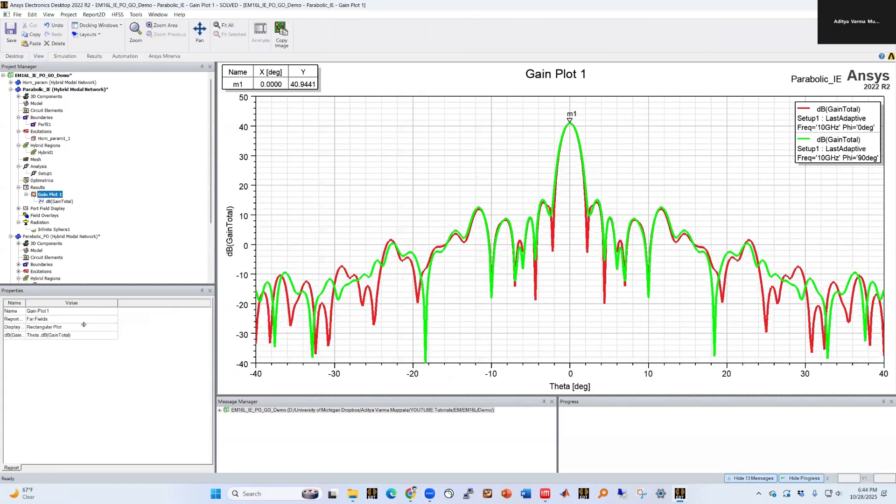
drag(83, 324, 84, 349)
scroll(90, 258, down, 1)
double_click(47, 307)
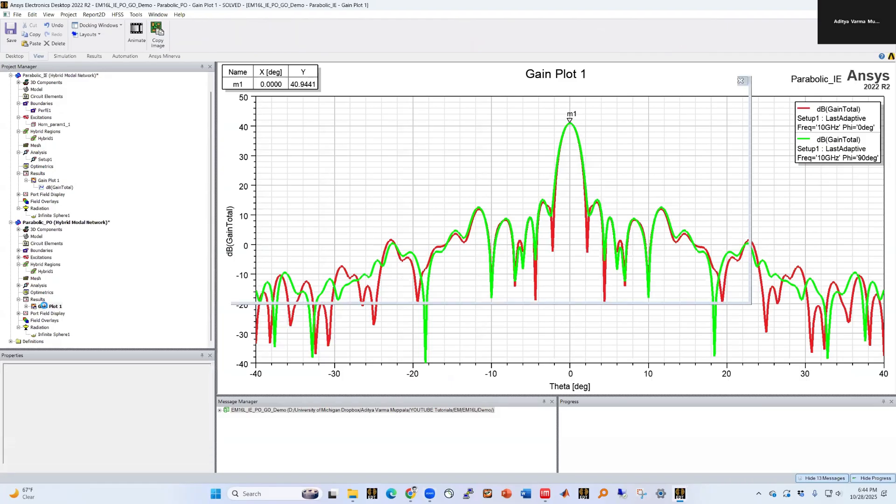
Fix the Y1 axis scaling of the Parabolic_IE gain plot with a specified minimum of -40 and maximum of 50
double_click(46, 180)
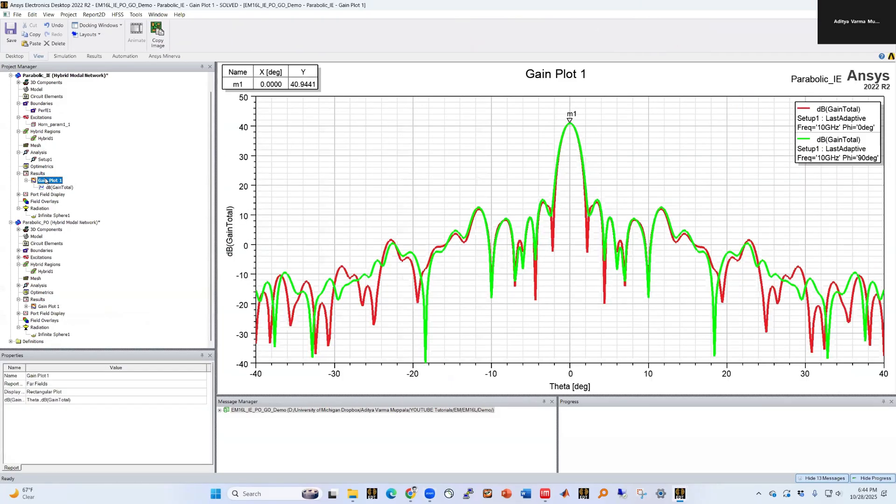
double_click(236, 186)
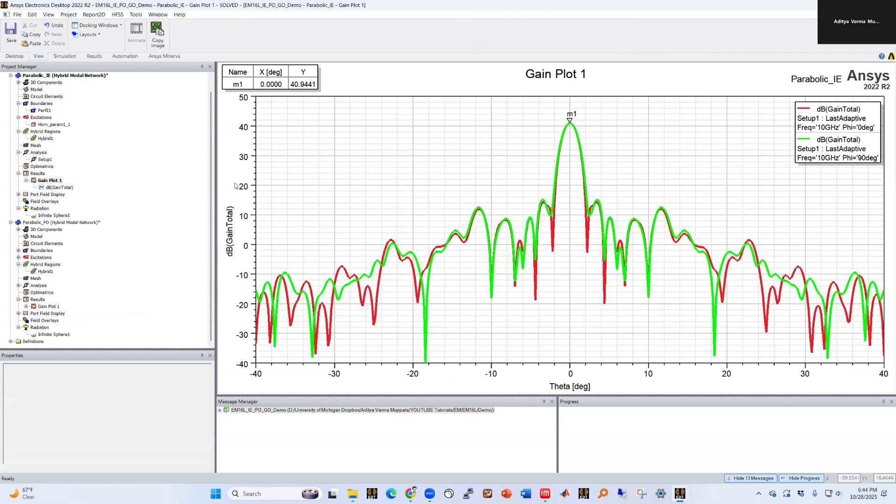
click(509, 176)
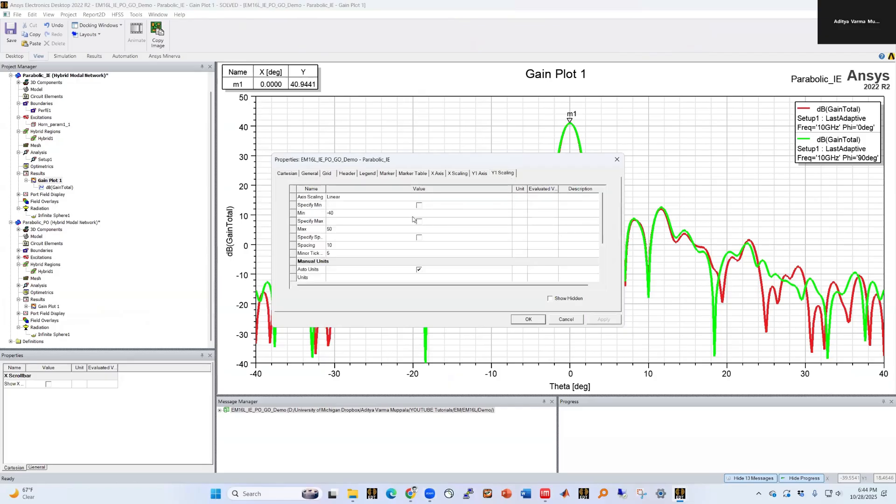
click(419, 206)
click(419, 222)
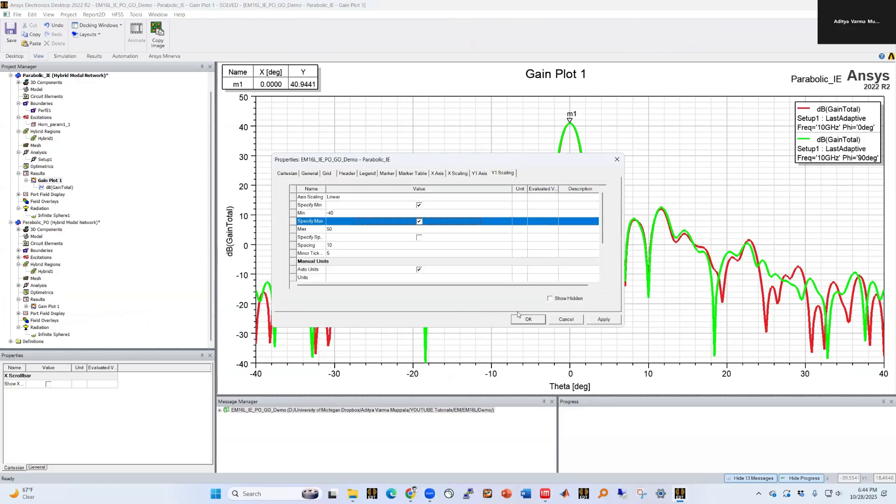
click(529, 319)
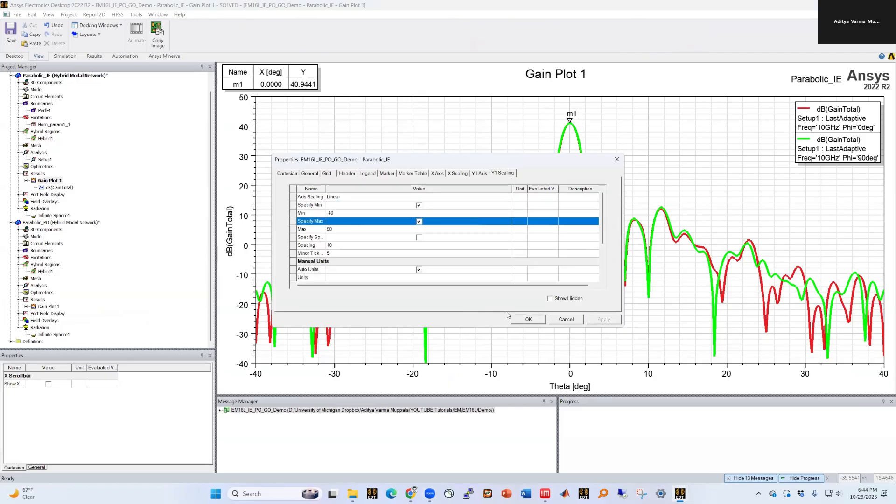
Set the Y1 axis minimum of the Parabolic_PO gain plot to -40
double_click(41, 307)
double_click(485, 165)
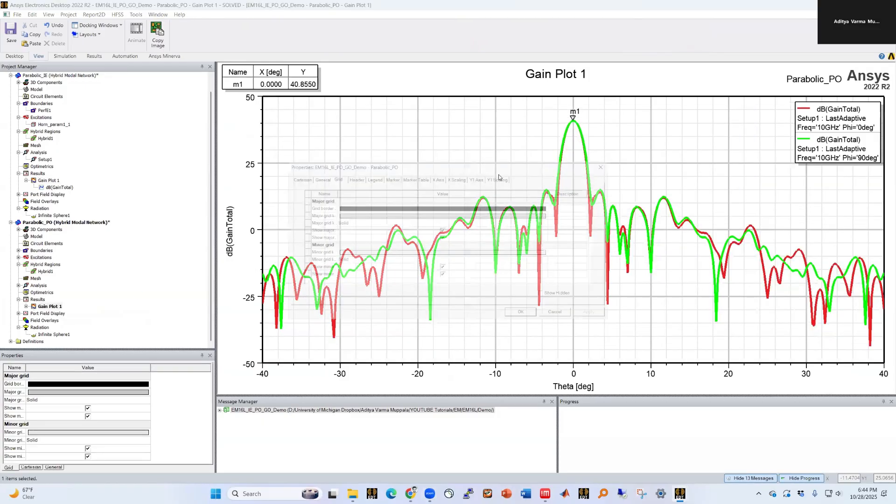
click(500, 175)
click(394, 213)
click(392, 212)
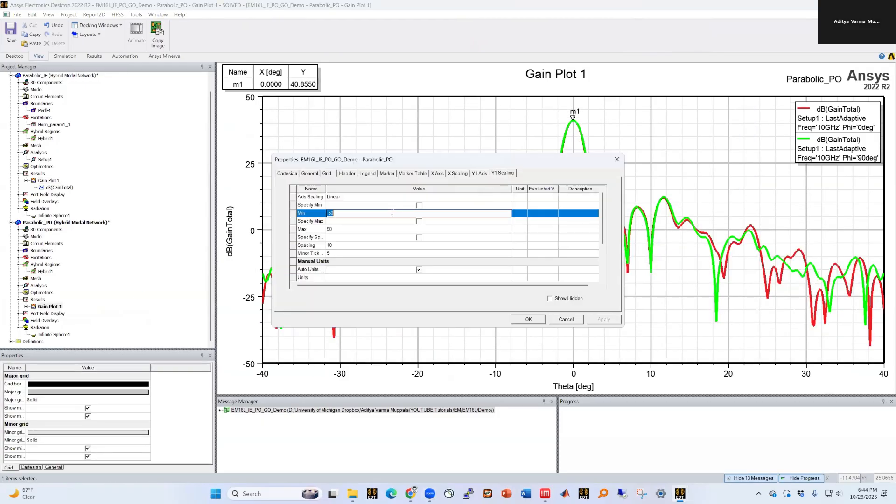
text(-40)
key(Return)
click(528, 320)
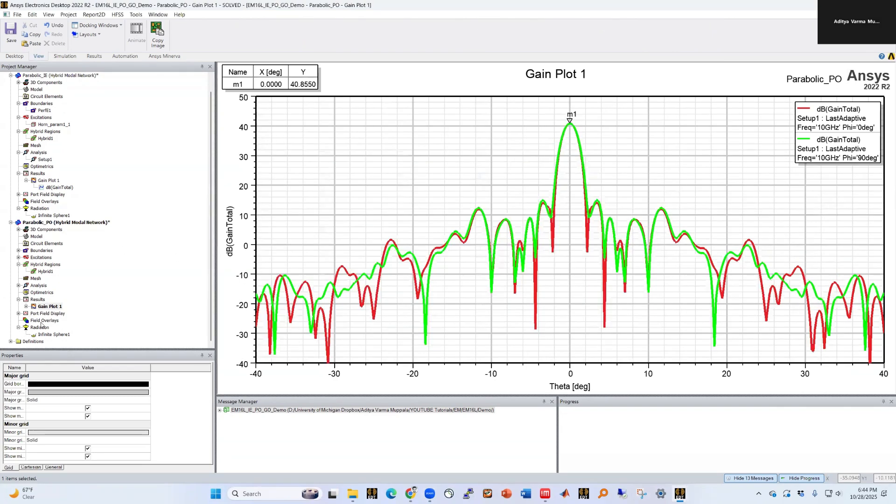
Copy the data of Parabolic_IE's dB(GainTotal) trace and paste it into Gain Plot 1 of Parabolic_PO
click(49, 306)
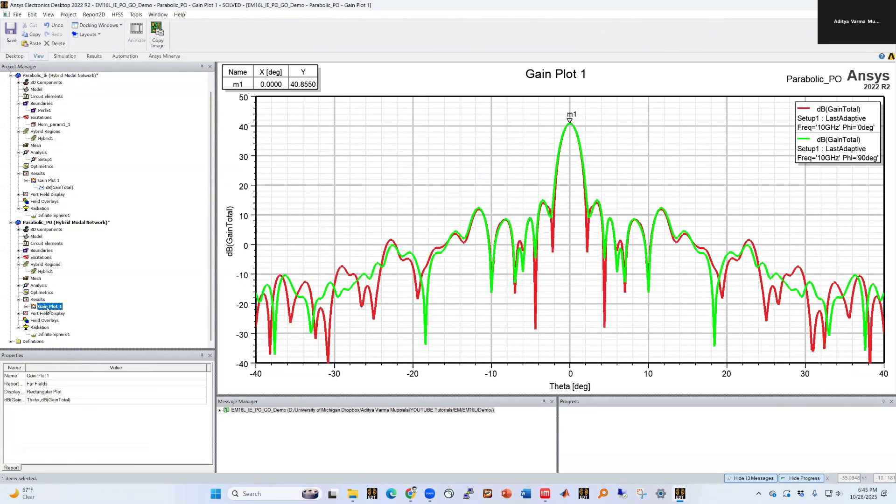
double_click(48, 180)
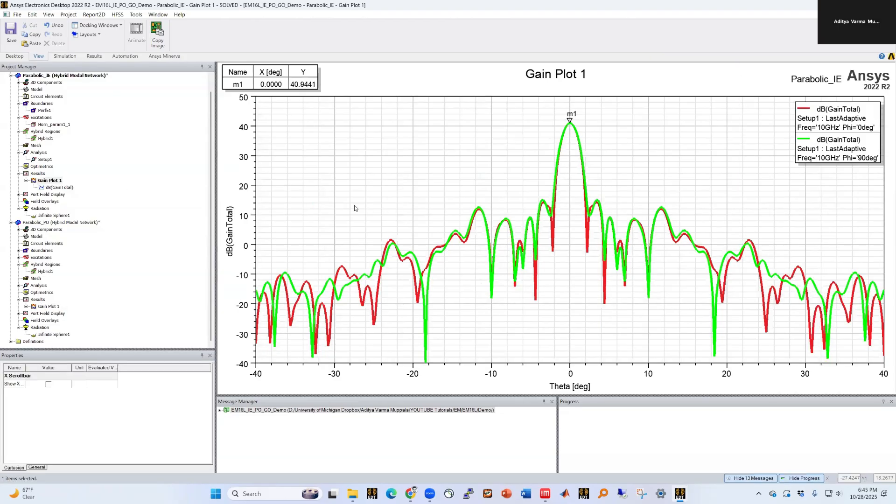
right_click(60, 187)
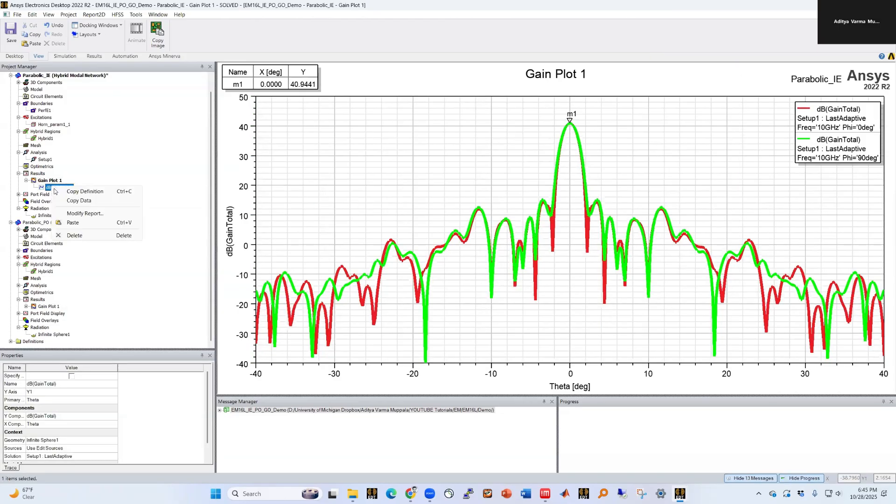
click(70, 200)
double_click(49, 306)
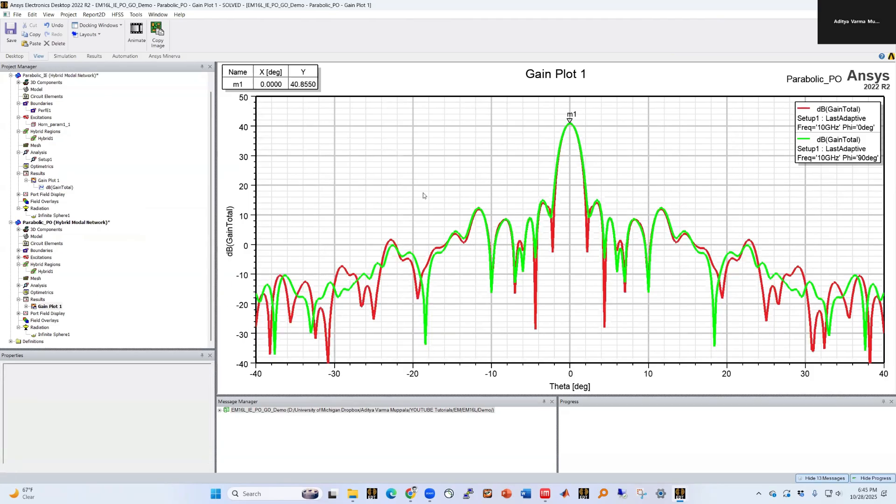
right_click(51, 307)
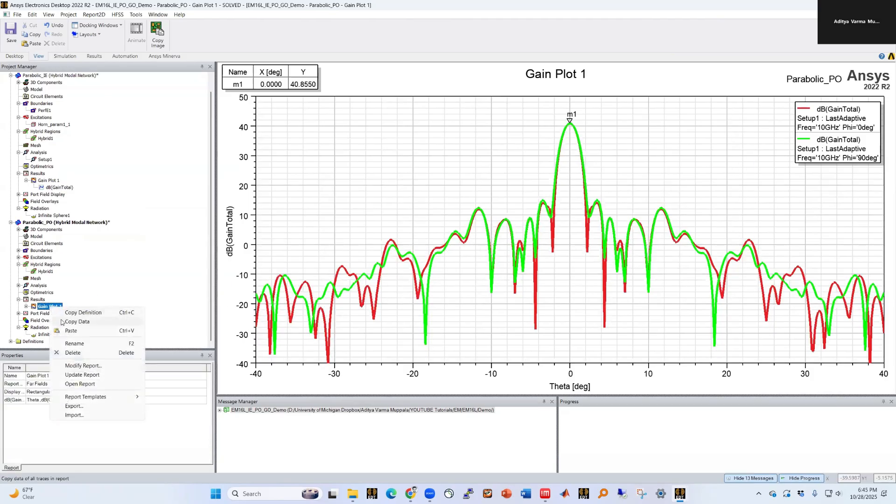
click(71, 330)
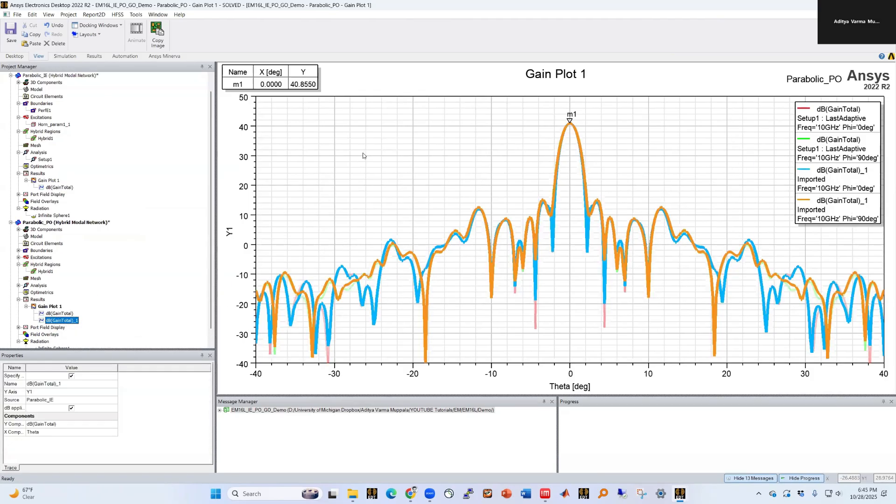
Highlight the Phi=90deg solved and imported traces in turn to compare the two solutions, and clear the highlighting
click(812, 140)
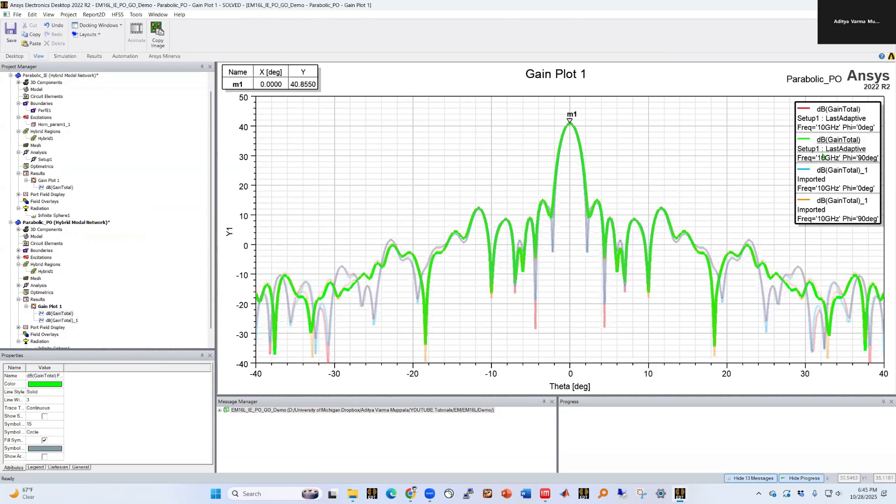
click(845, 209)
click(434, 185)
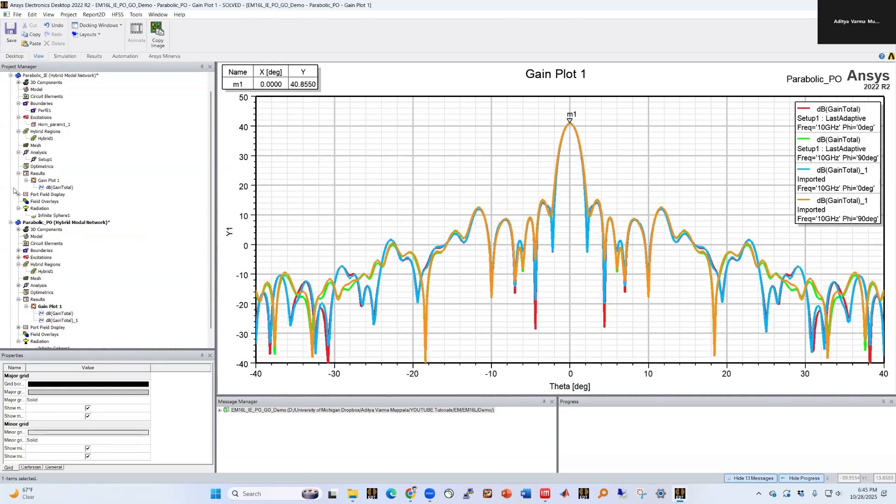
Collapse the Parabolic_IE design in the project tree and save the project
drag(105, 349, 105, 370)
click(10, 82)
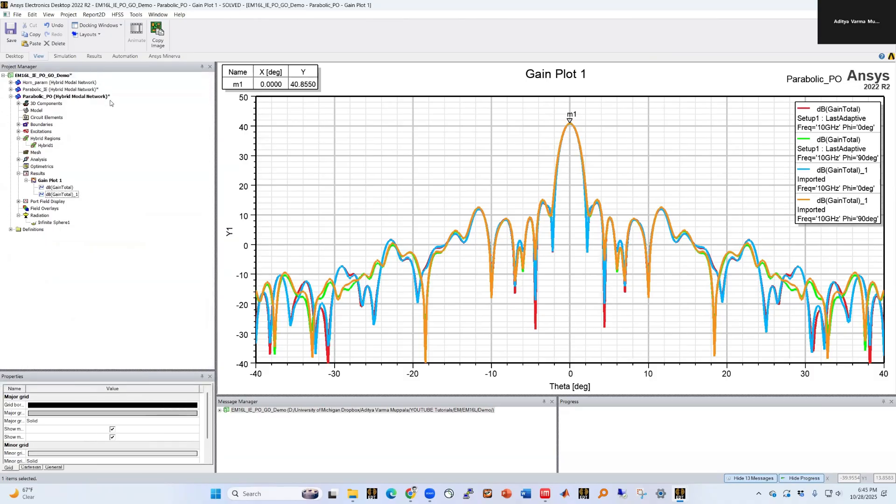
click(47, 97)
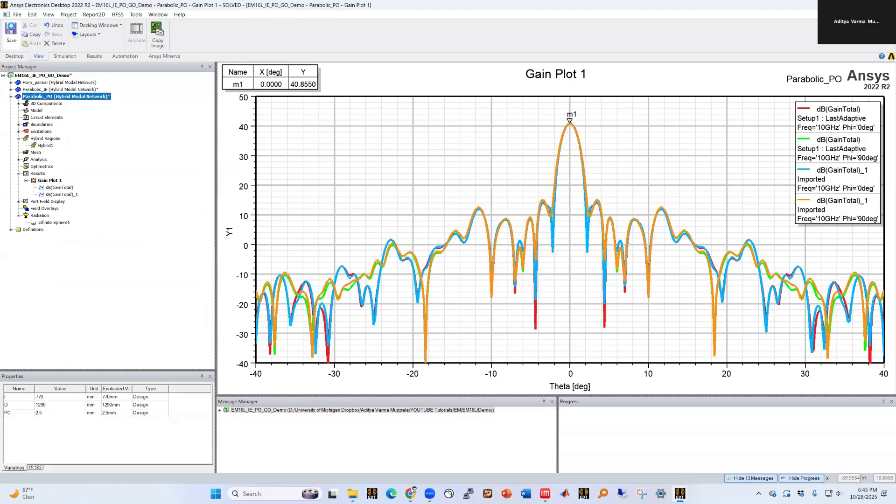
click(9, 25)
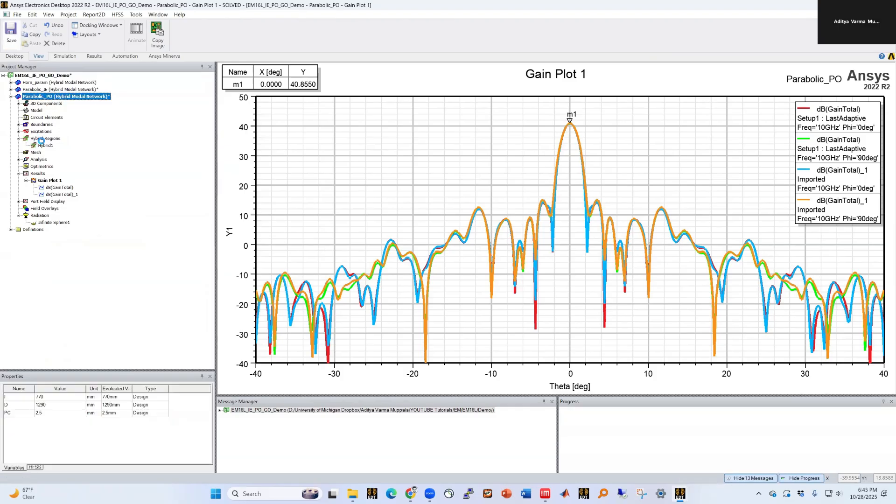
Copy the Parabolic_PO design and paste the duplicate into the EM16L_IE_PO_GO_Demo project
double_click(56, 90)
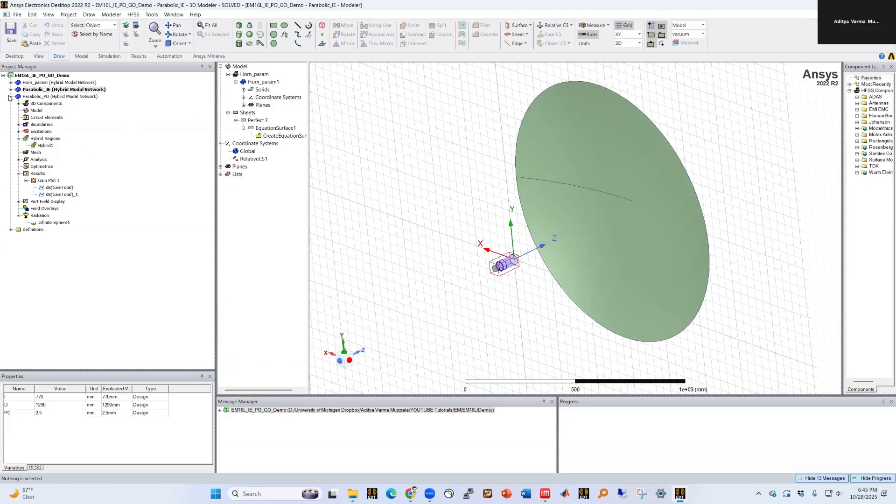
double_click(50, 96)
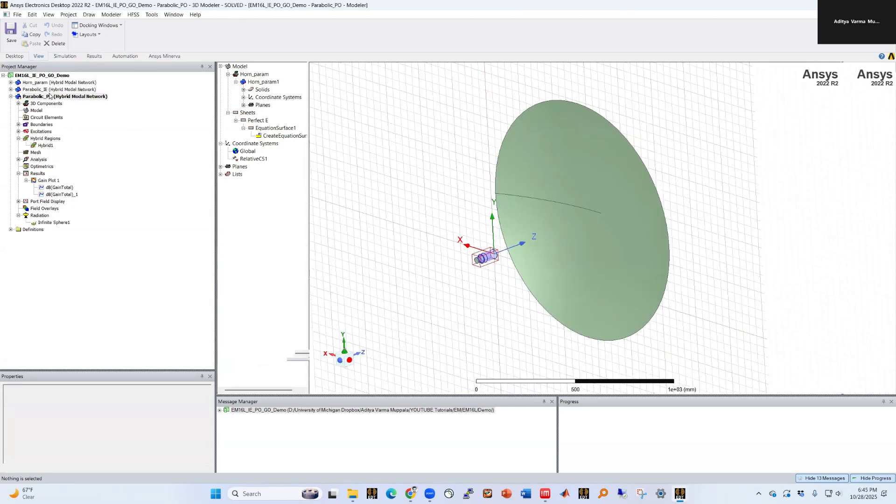
right_click(45, 92)
right_click(46, 96)
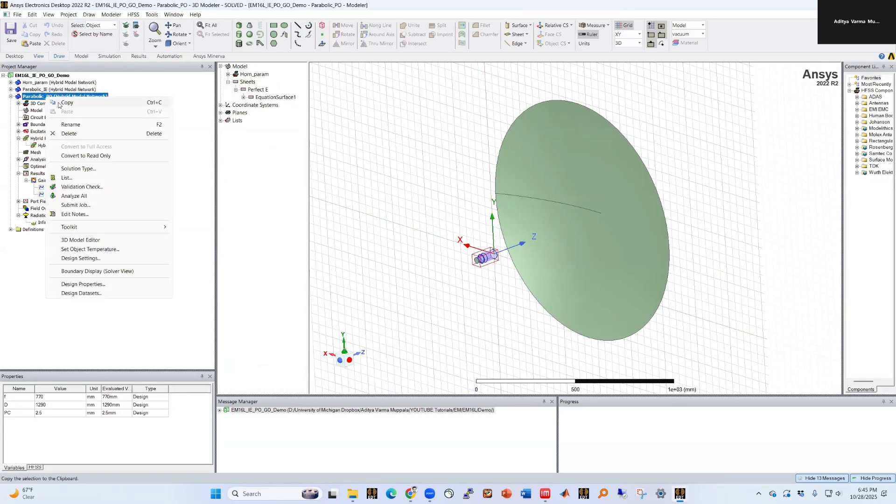
click(53, 102)
click(46, 75)
right_click(47, 76)
click(56, 84)
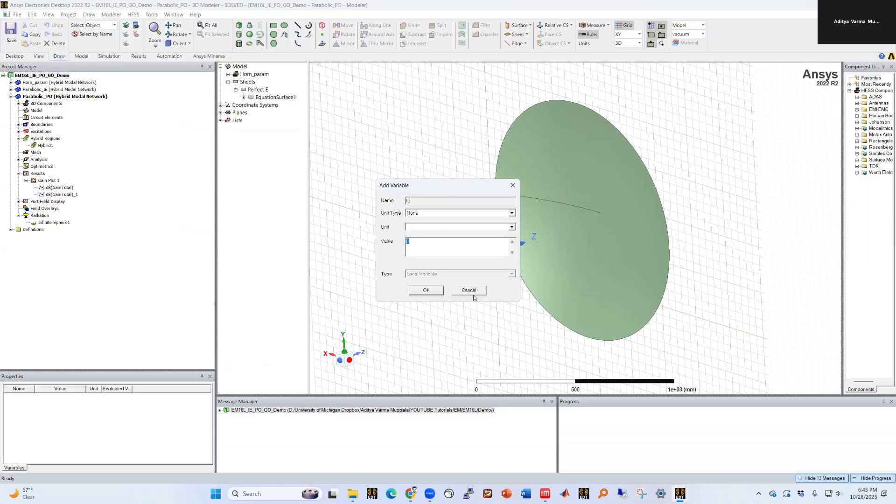
click(469, 291)
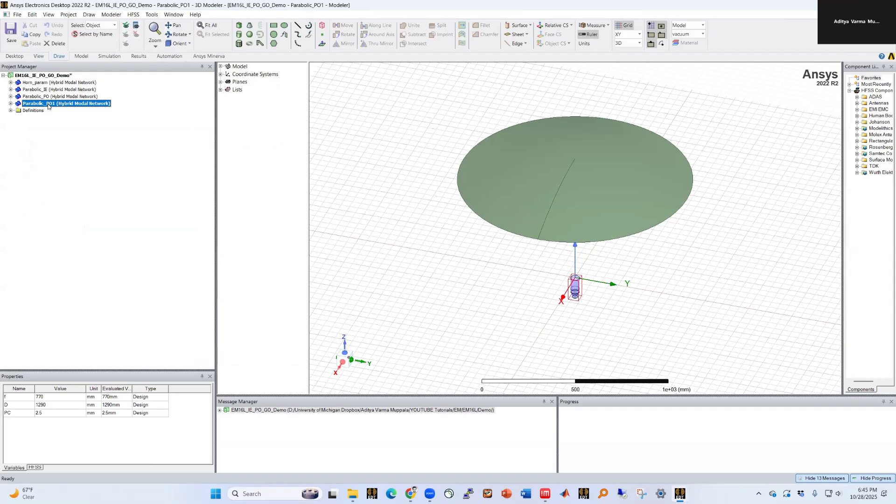
Rename the duplicated design as Parabolic_SBR+
right_click(51, 103)
click(69, 136)
drag(47, 104, 73, 104)
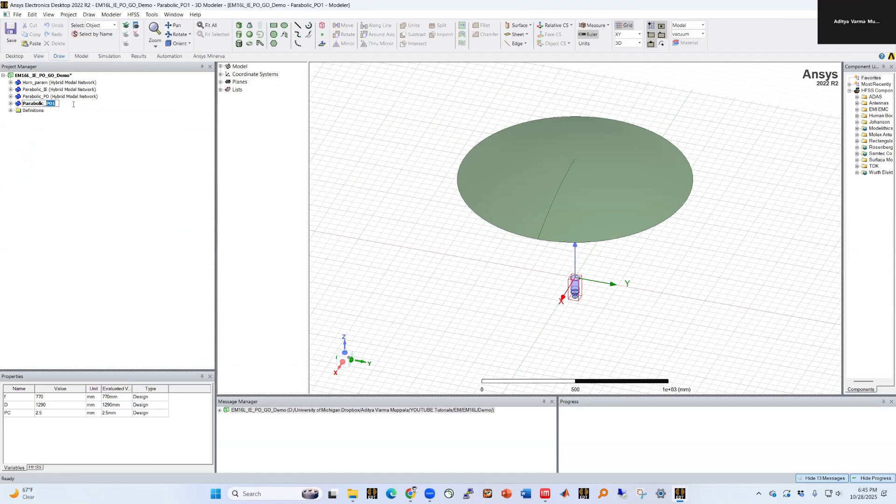
text(SBR+)
key(Return)
Change the Hybrid1 region on the reflector of Parabolic_SBR+ to the SBR+ region type
double_click(51, 105)
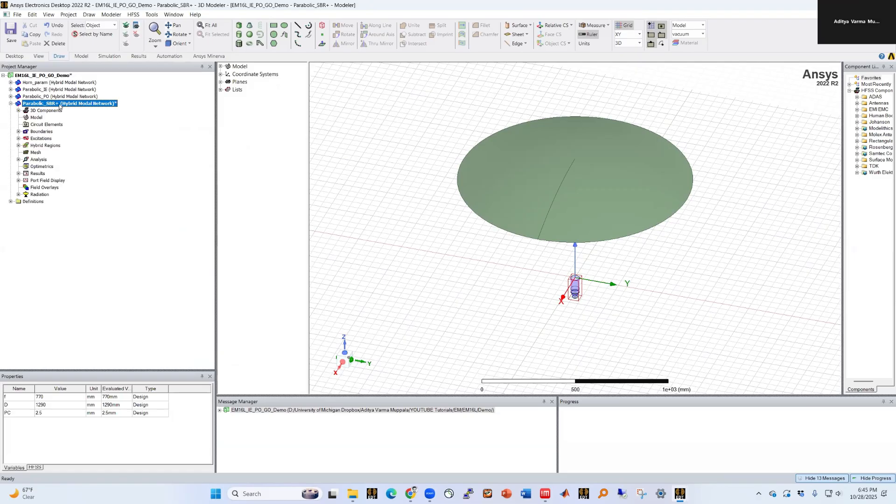
middle_drag(441, 262, 449, 199)
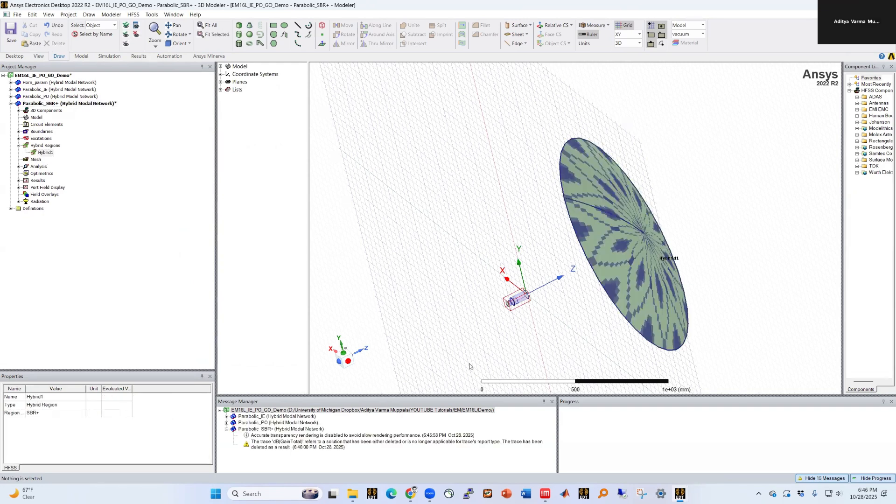
click(592, 326)
Validate the Parabolic_SBR+ design and review the copied Setup1's solution options without changing them
click(111, 57)
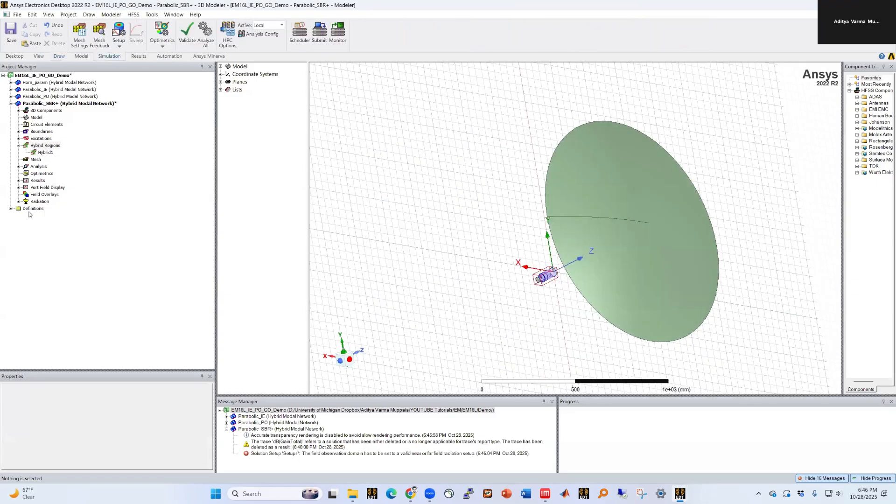
click(19, 167)
double_click(40, 173)
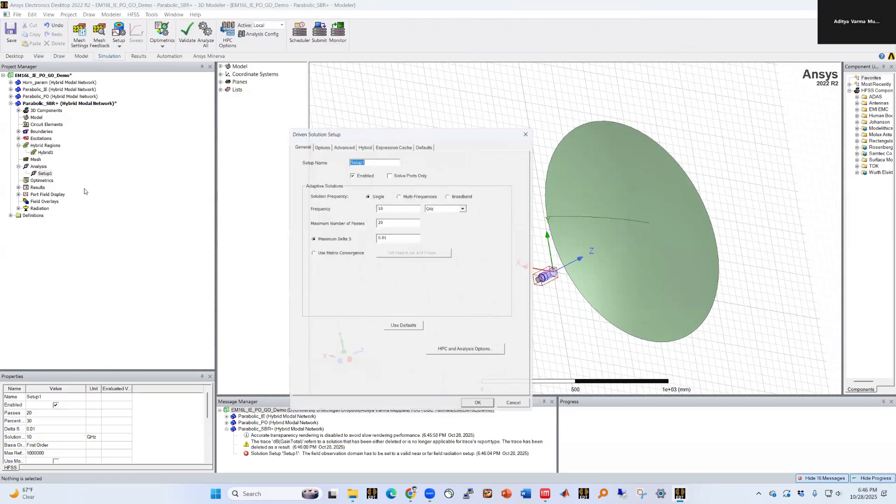
click(317, 141)
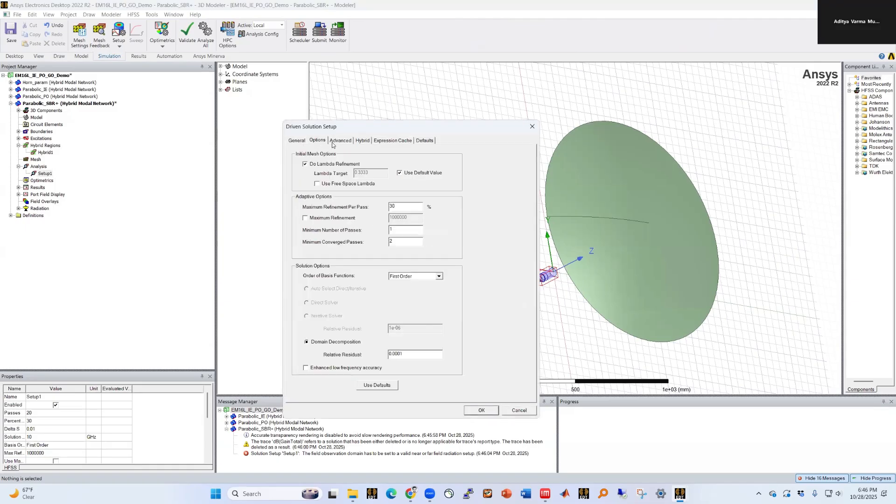
drag(349, 129, 361, 125)
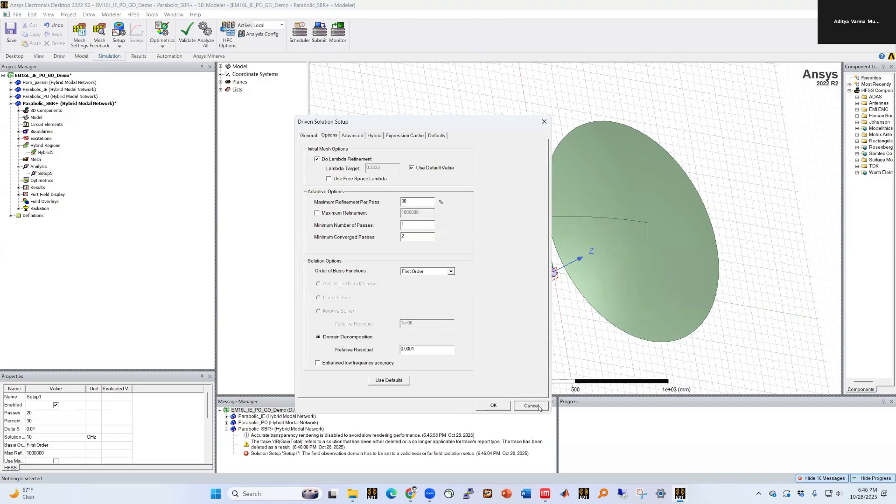
click(532, 406)
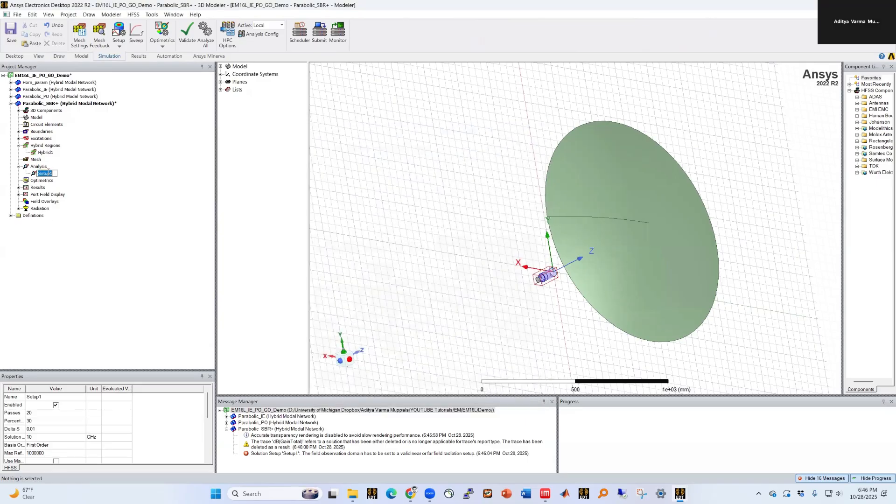
Delete the copied Setup1 from the analysis of Parabolic_SBR+
right_click(47, 174)
click(40, 187)
right_click(42, 172)
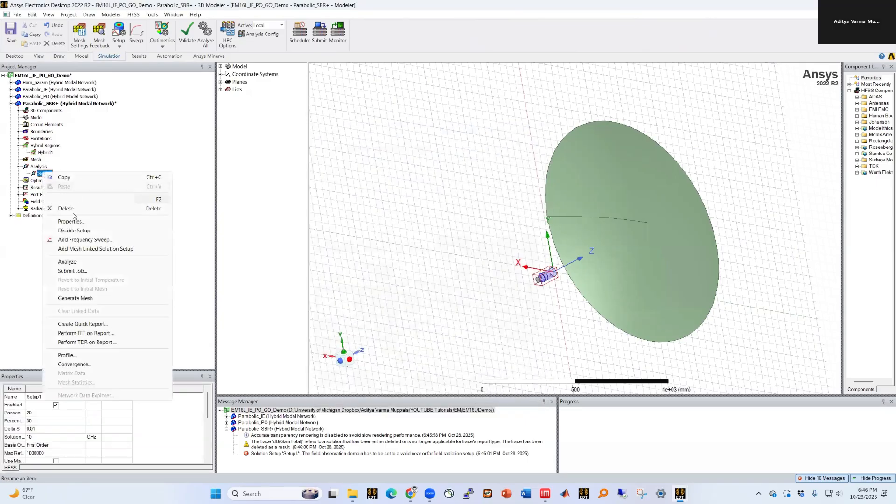
click(71, 209)
Add an advanced solution setup at 10 GHz with a maximum of 30 passes and a maximum Delta S of 0.01
right_click(38, 167)
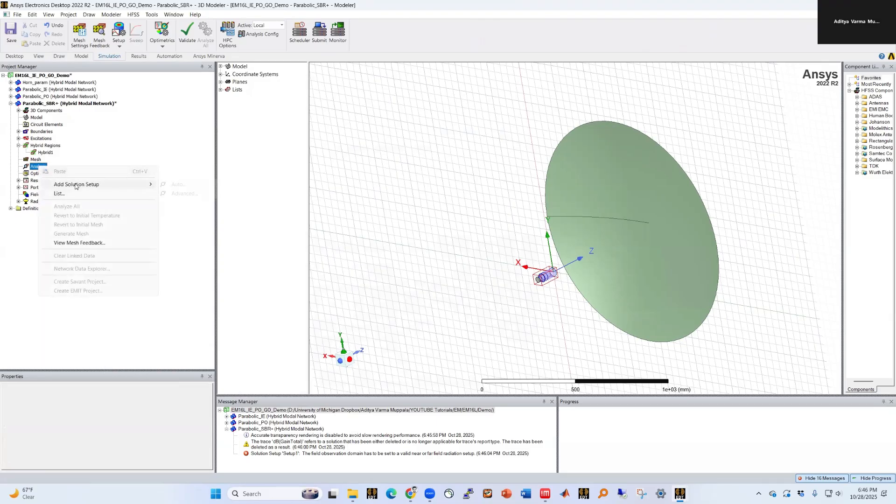
mouse_move(117, 185)
click(184, 194)
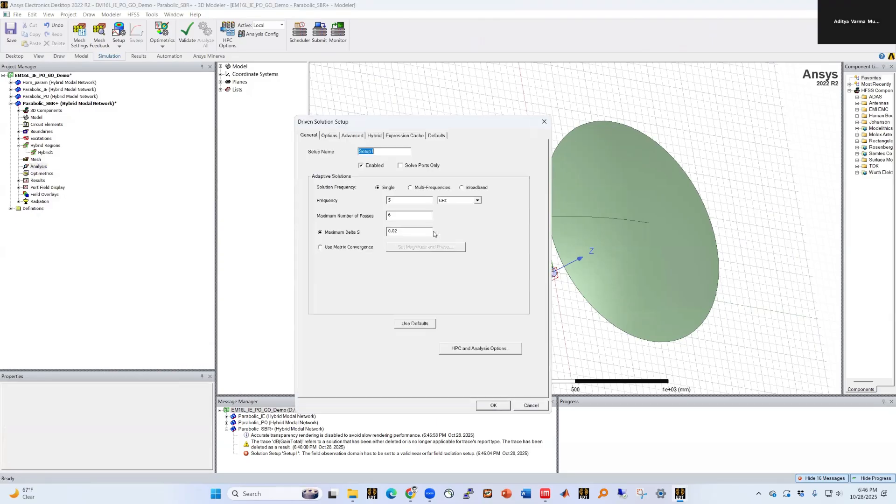
double_click(408, 197)
drag(403, 232, 393, 231)
Assign Infinite Sphere1 as the far-field observation domain in the hybrid SBR+ solver options and confirm the setup
click(353, 136)
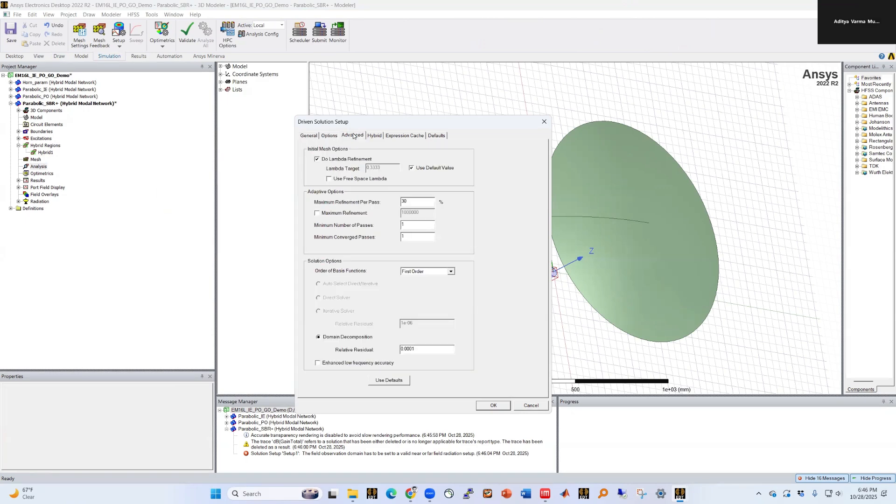
click(375, 135)
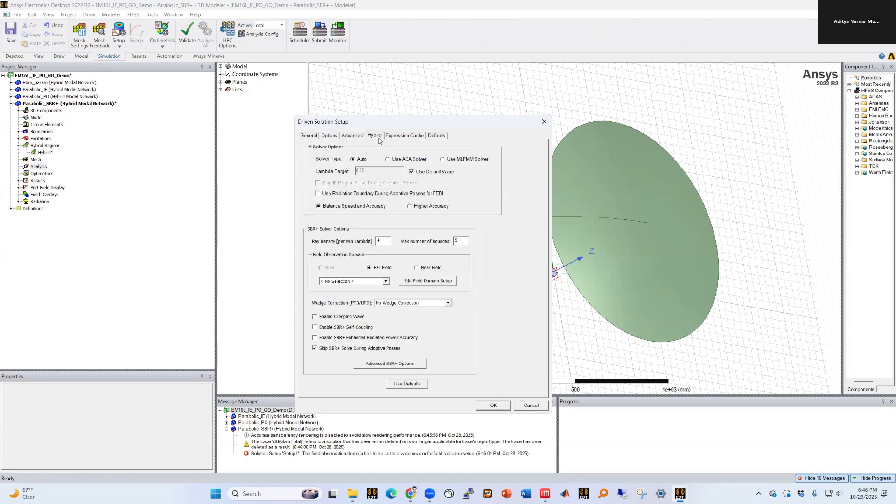
click(345, 282)
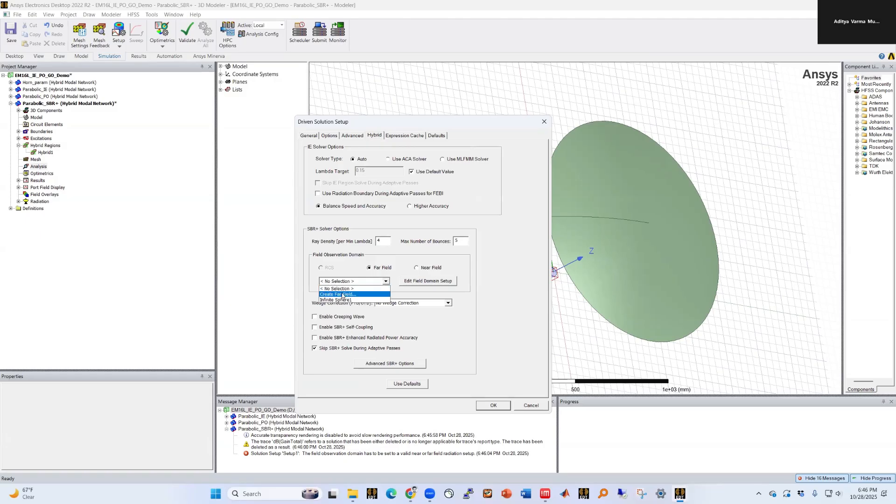
click(342, 301)
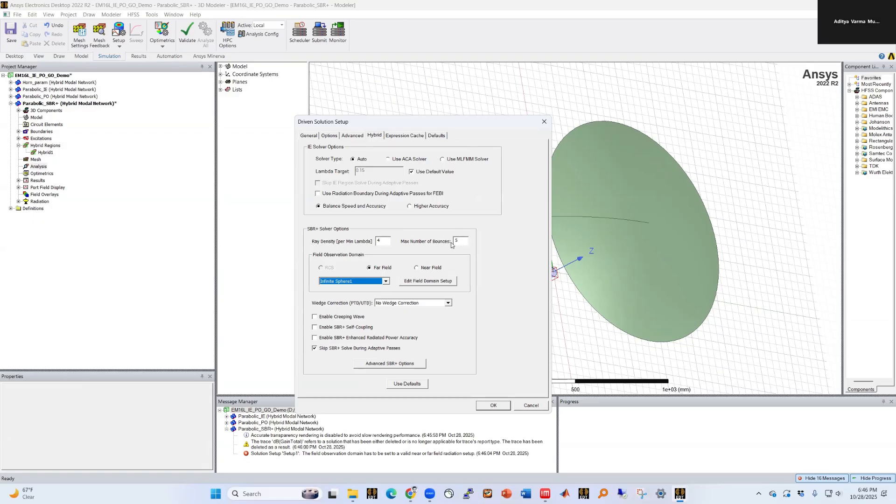
key(BackSpace)
click(494, 406)
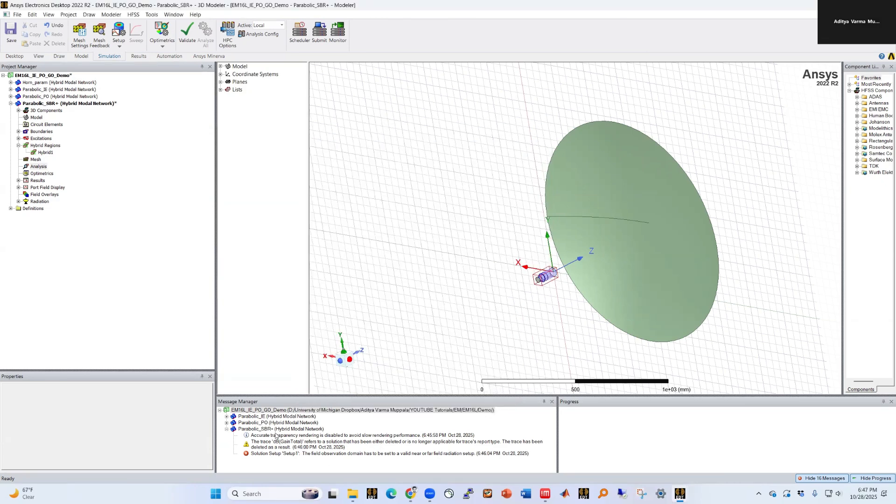
Delete the interpolating frequency sweep under the new Setup1
click(490, 300)
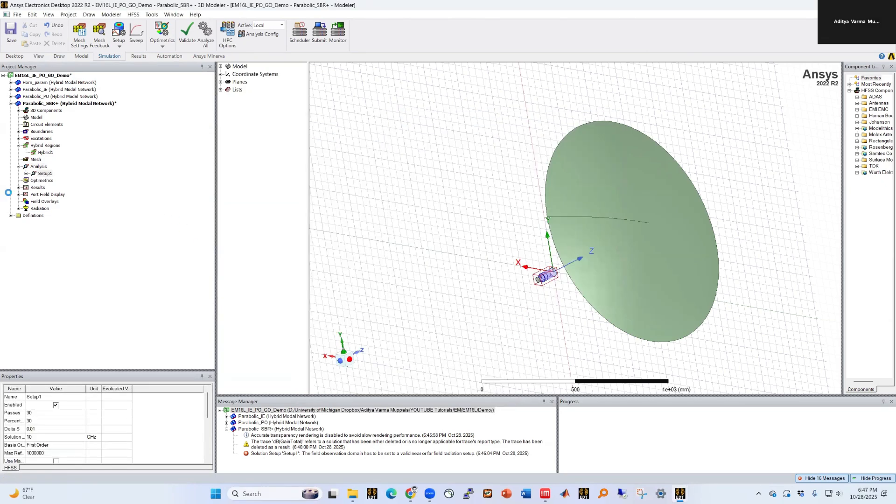
click(27, 173)
click(46, 180)
right_click(46, 181)
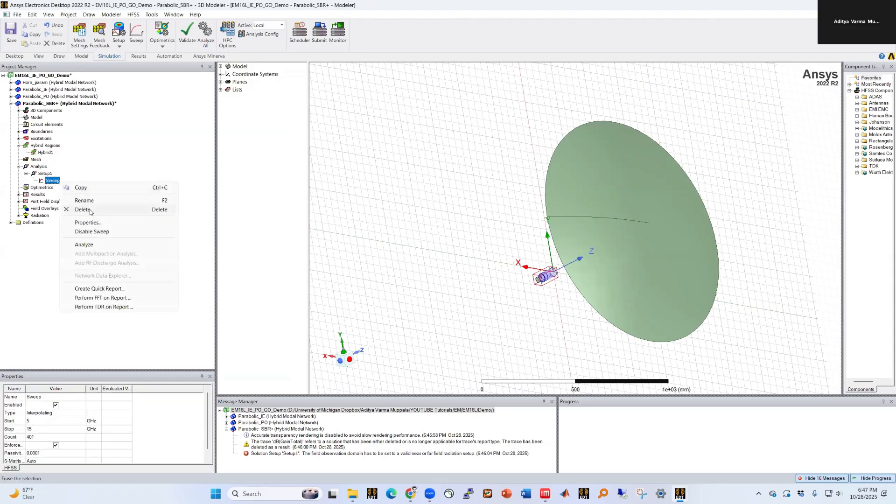
click(82, 210)
Clear the messages of the Parabolic_IE design and validate Parabolic_SBR+
click(245, 411)
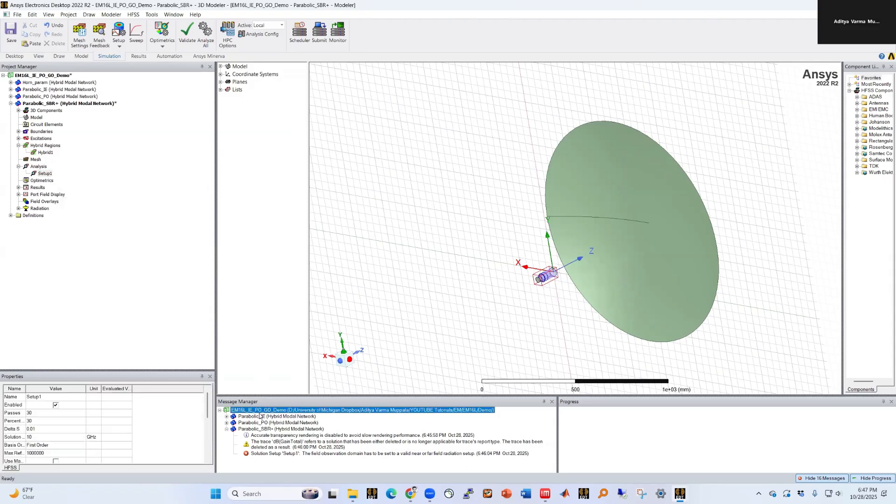
right_click(260, 416)
click(280, 423)
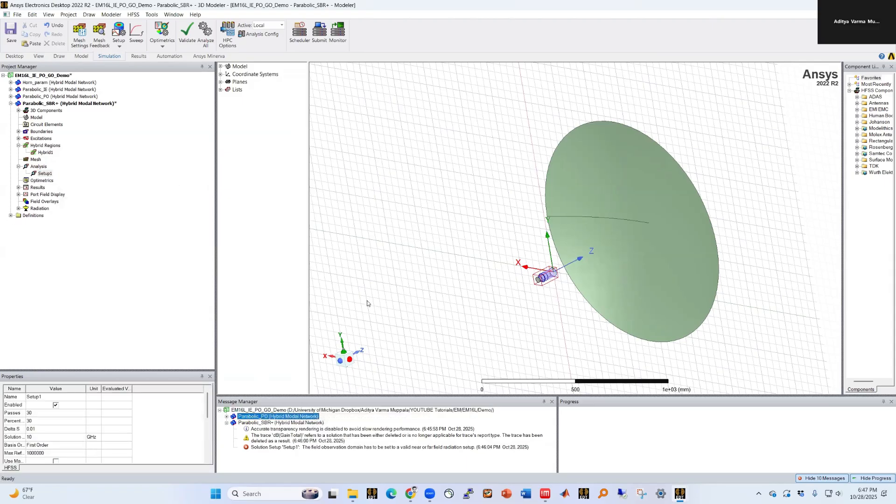
click(187, 32)
click(422, 281)
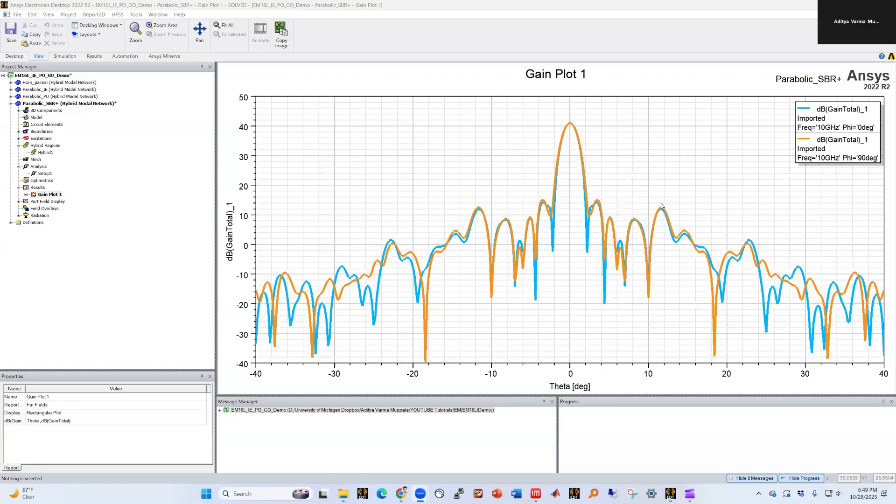
Compare Gain Plot 1 of Parabolic_PO with Gain Plot 1 of Parabolic_SBR+
click(10, 96)
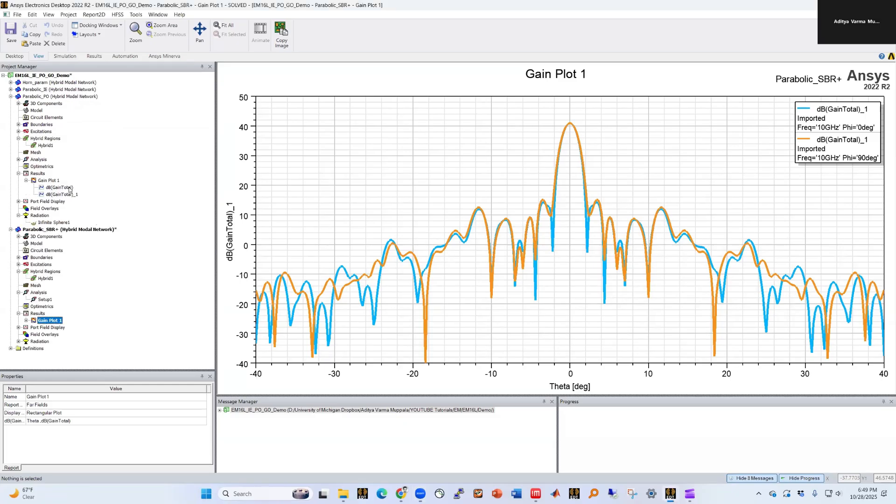
double_click(40, 180)
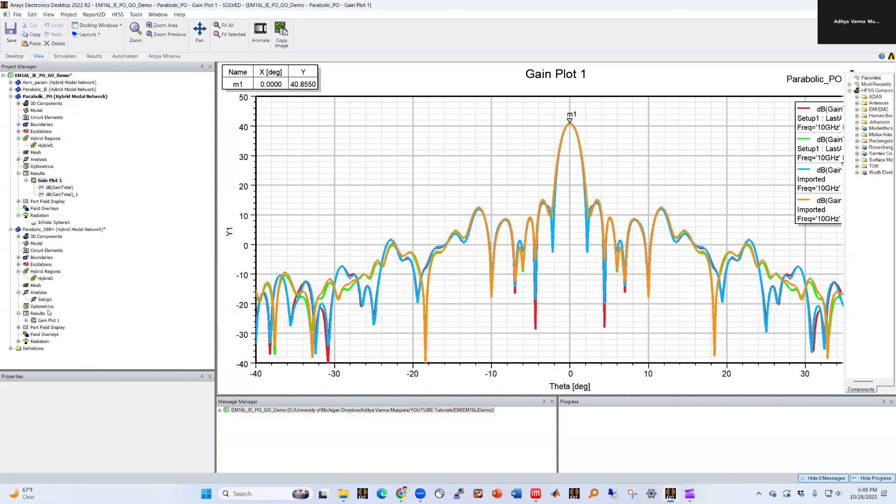
double_click(41, 320)
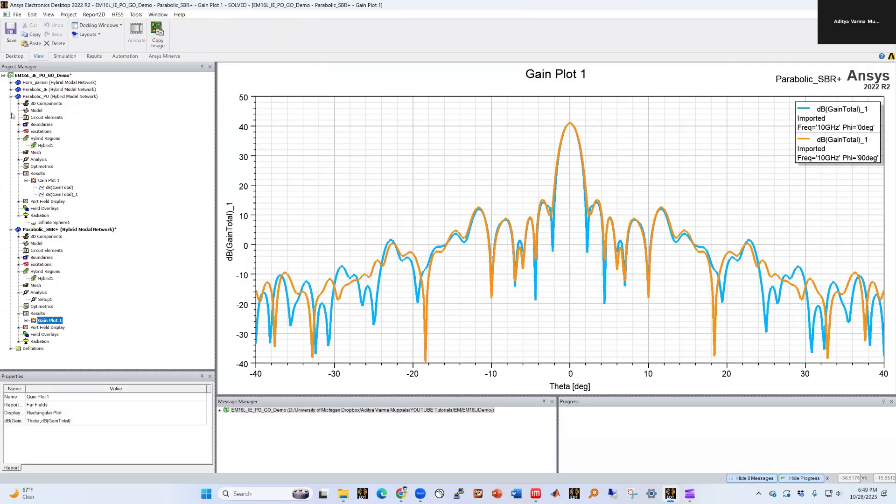
Show the 3D model of Parabolic_SBR+, save the project and collapse the design trees
click(11, 97)
double_click(51, 103)
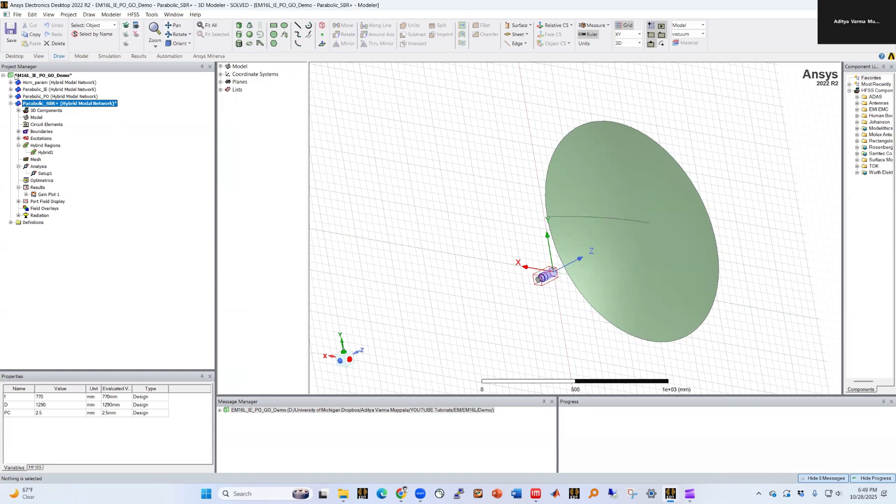
click(10, 31)
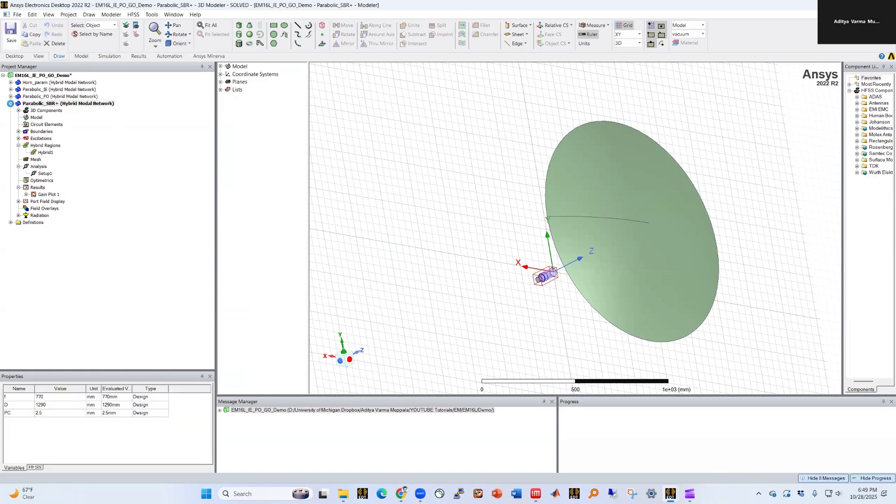
click(11, 103)
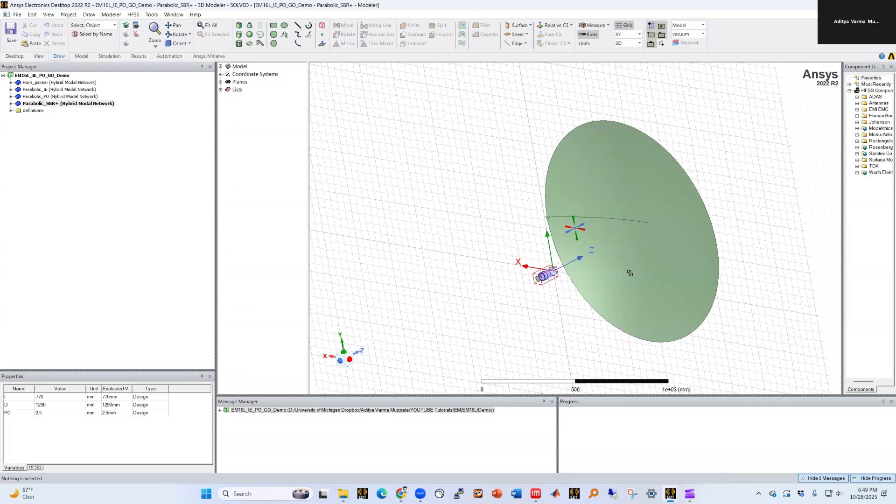
Examine the reflector and feed horn in the Parabolic_SBR+ model, view the Parabolic_IE model and return to Parabolic_SBR+
drag(626, 270, 729, 240)
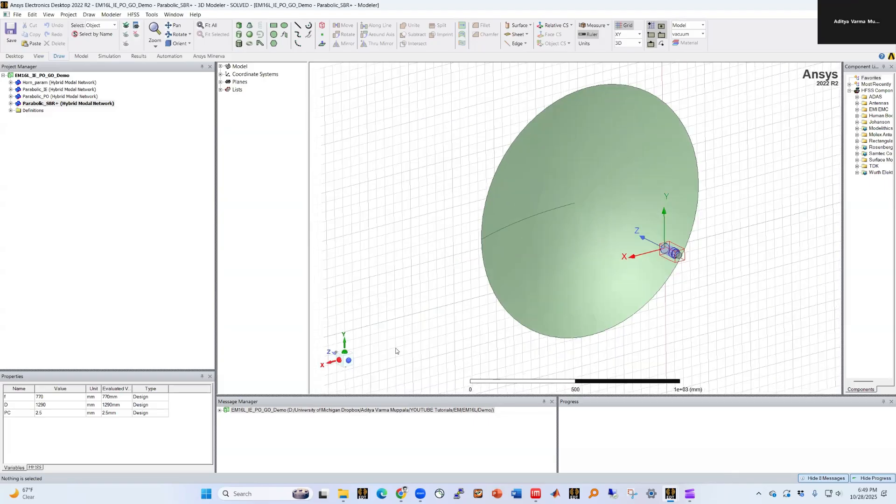
shift+drag(675, 272, 639, 282)
scroll(653, 269, up, 1)
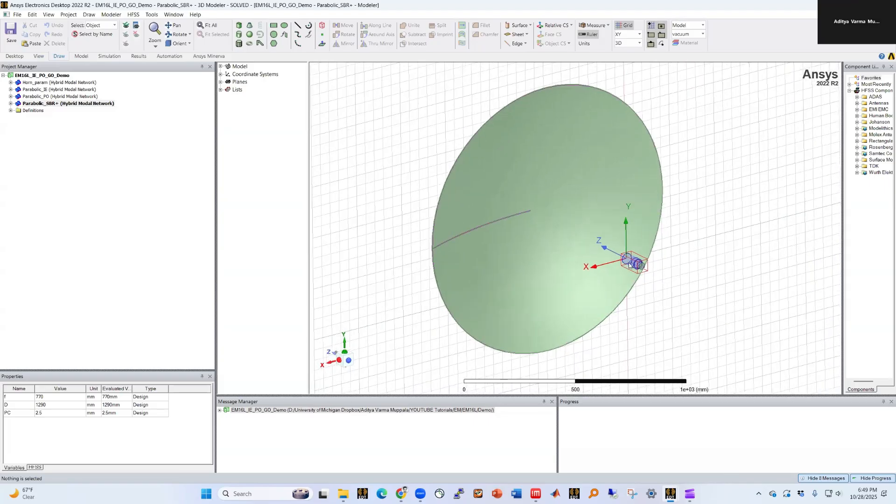
scroll(604, 265, up, 1)
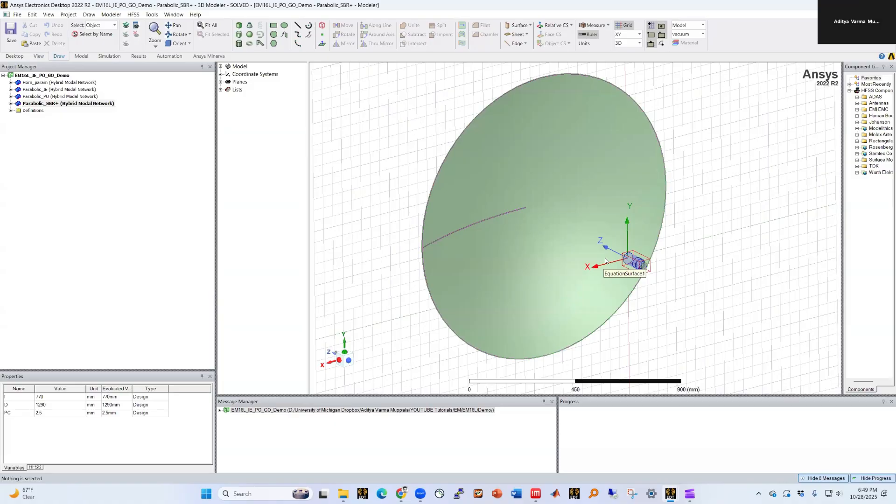
click(50, 83)
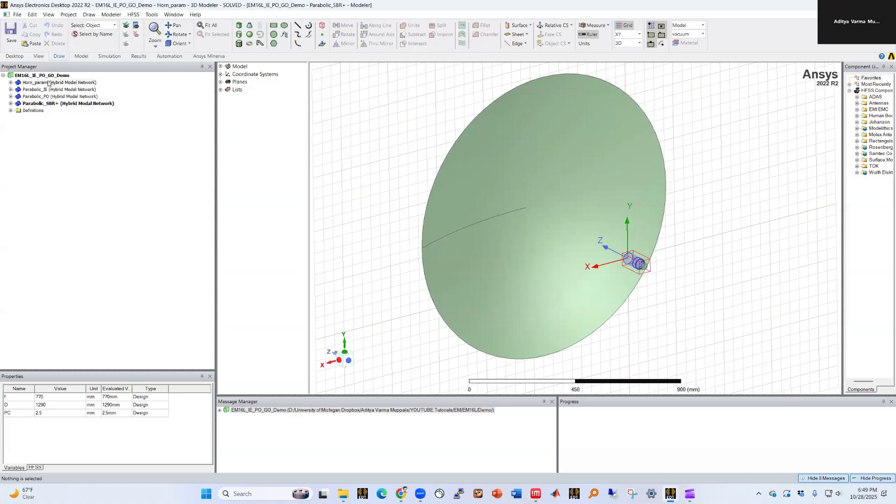
double_click(45, 91)
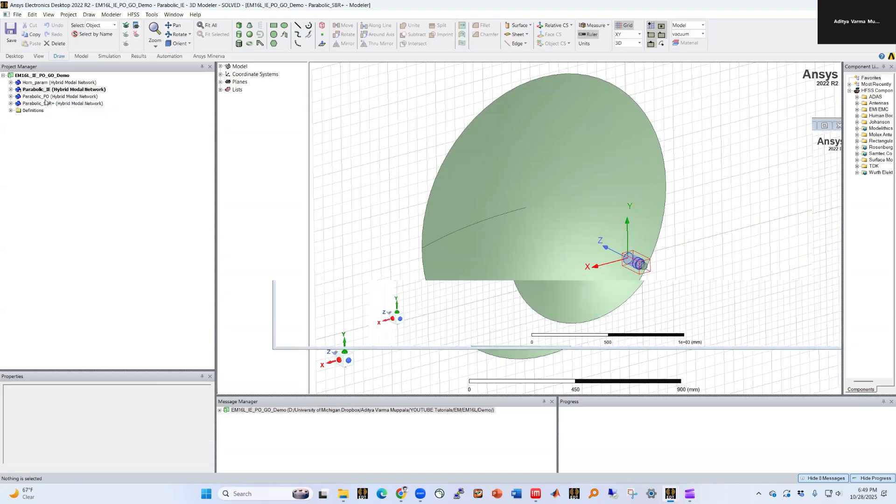
double_click(44, 104)
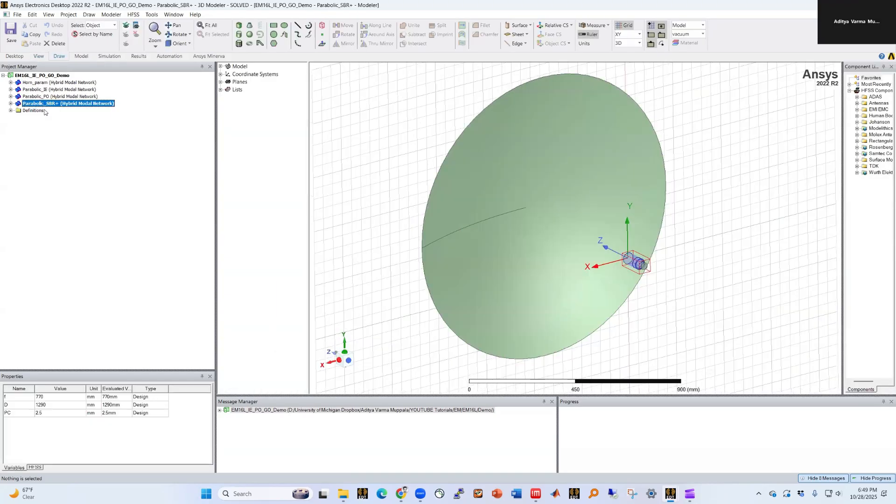